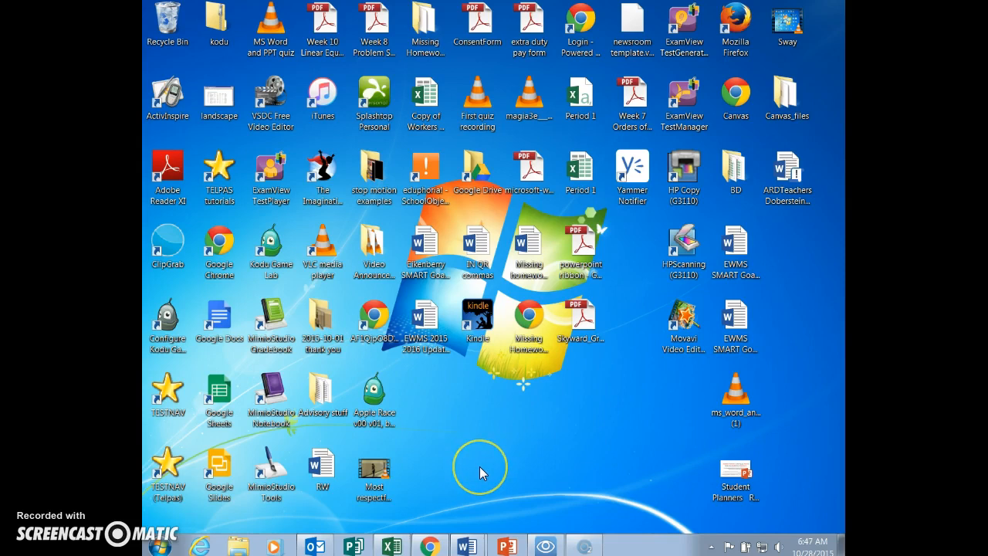
- Review the Activity 3 Gap instructions and the GAP payroll example document in Word, and minimize both
{"action": "left_click", "coordinate": [467, 545]}
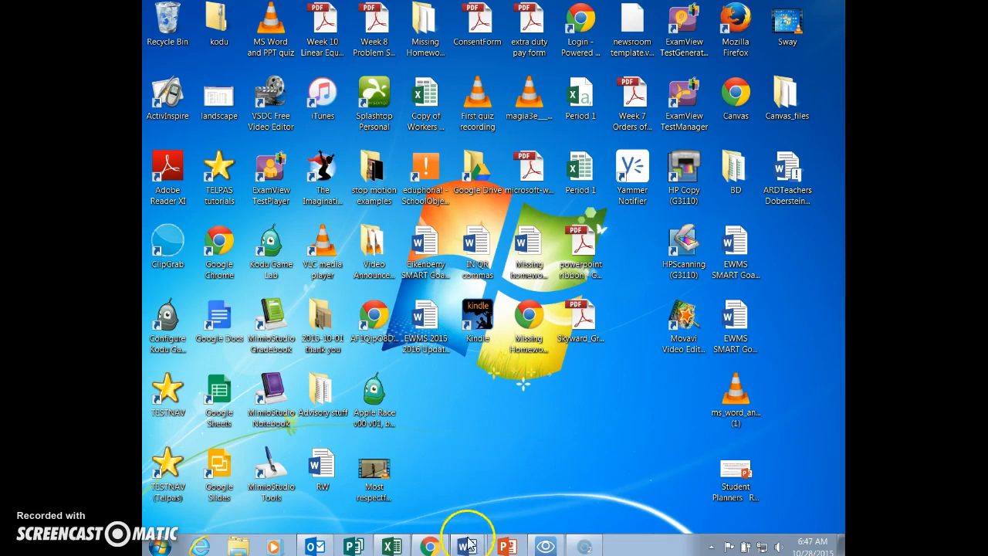
{"action": "left_click", "coordinate": [438, 499]}
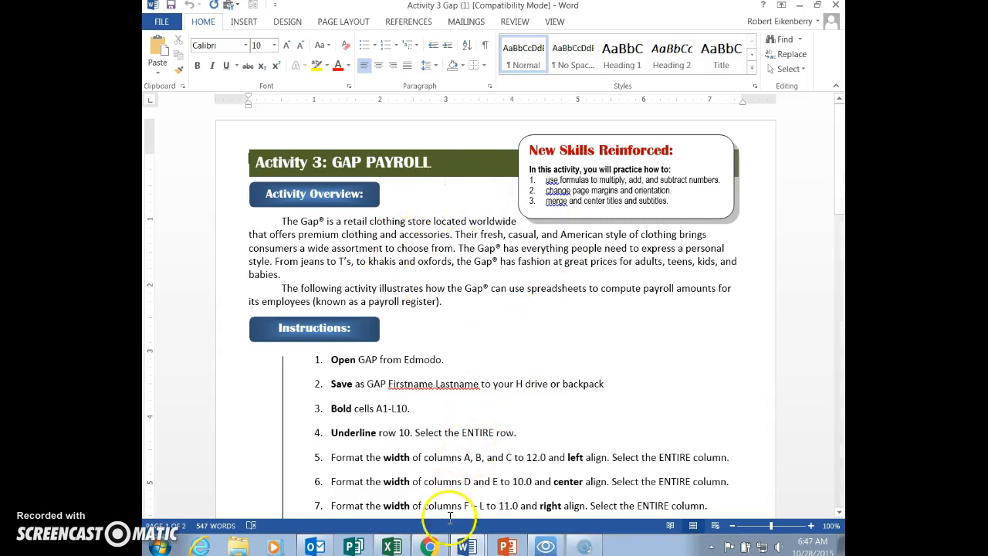
{"action": "left_click", "coordinate": [464, 544]}
{"action": "left_click", "coordinate": [426, 519]}
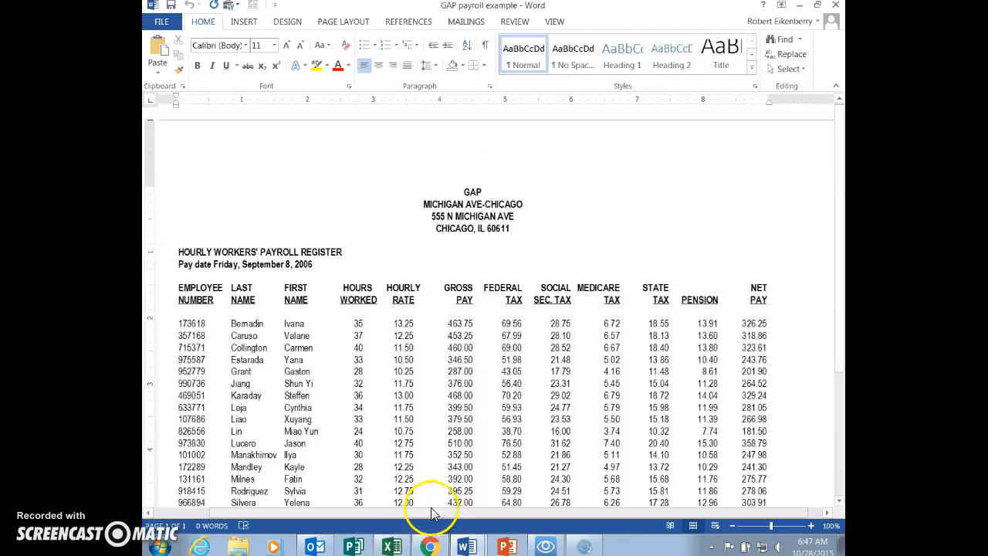
{"action": "scroll", "coordinate": [466, 289], "scroll_direction": "down", "scroll_amount": 3}
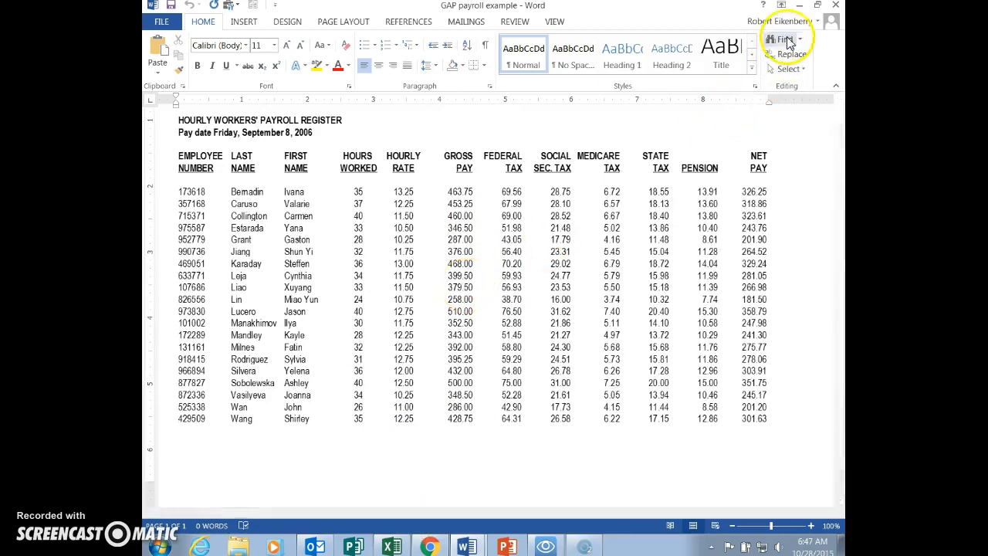
{"action": "left_click", "coordinate": [800, 14]}
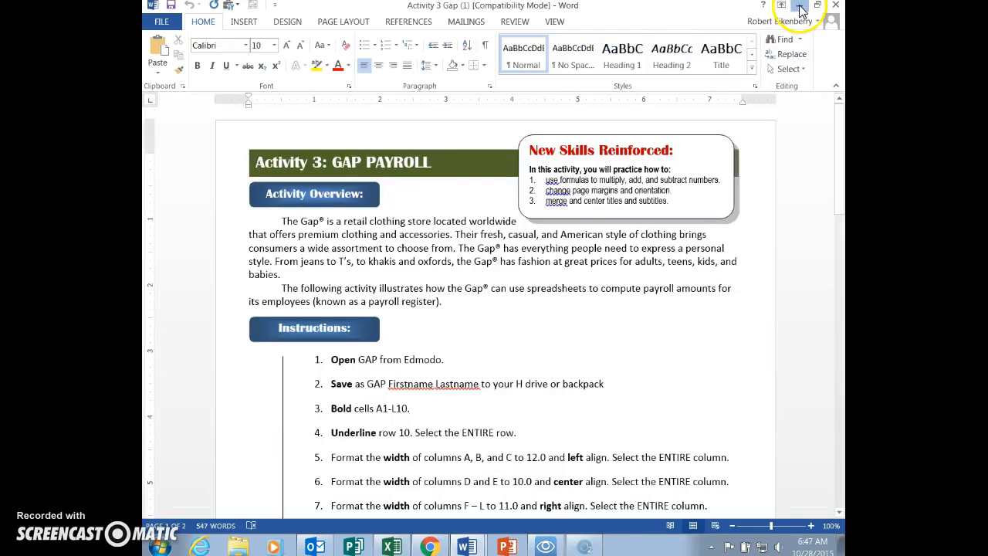
{"action": "left_click", "coordinate": [800, 6]}
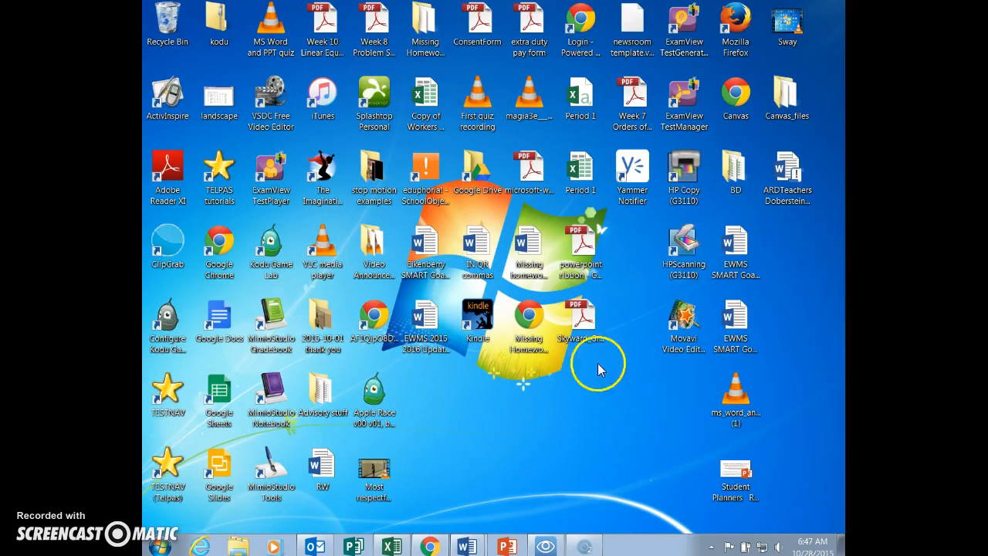
- View the Gap Payroll workbook in Excel and the GAP Payroll assignment page with its attachments in Chrome
{"action": "left_click", "coordinate": [391, 546]}
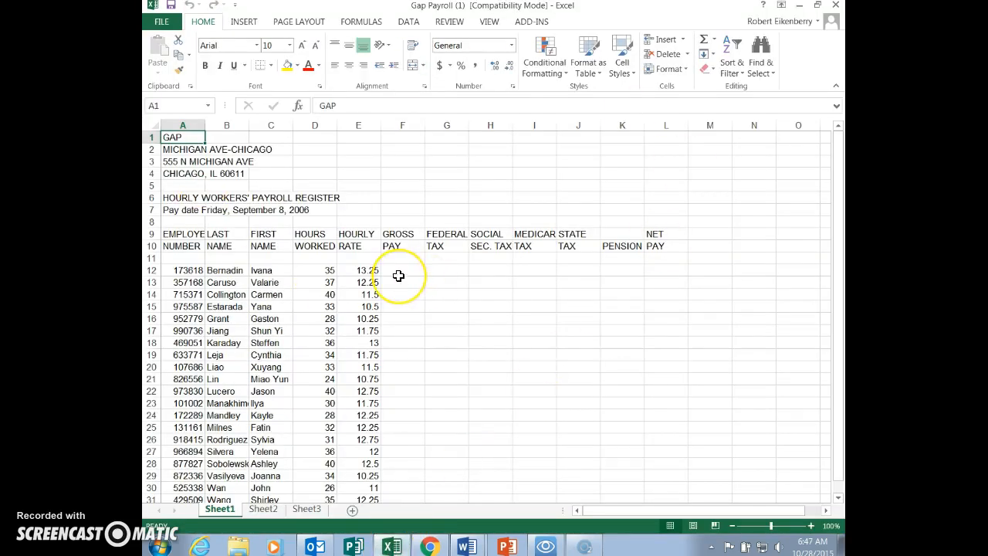
{"action": "left_click", "coordinate": [800, 8]}
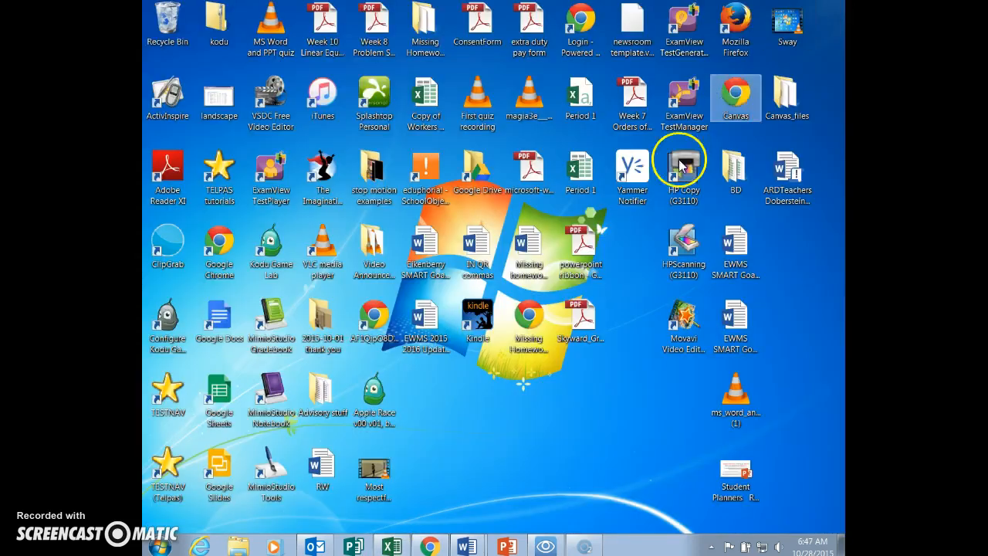
{"action": "left_click", "coordinate": [430, 548]}
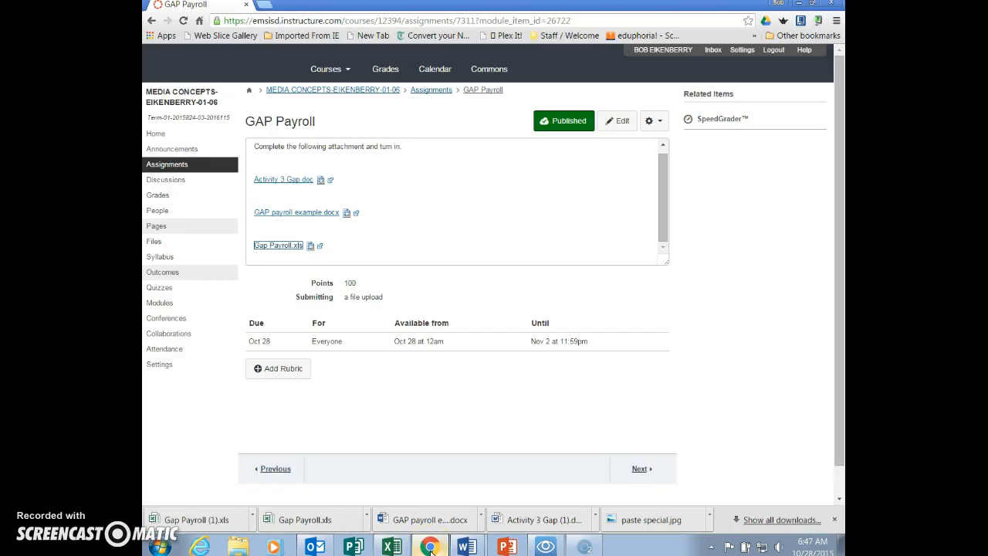
{"action": "left_click", "coordinate": [431, 548]}
- Consult the Activity 3 Gap instructions in Word, and set the width of columns A through C to 12 in the Excel payroll workbook
{"action": "mouse_move", "coordinate": [466, 546]}
{"action": "left_click", "coordinate": [430, 500]}
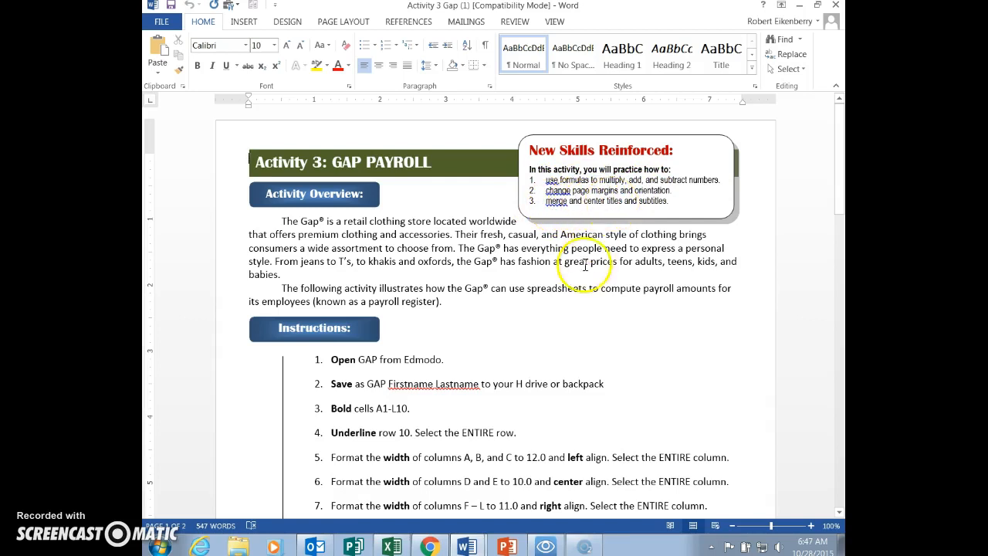
{"action": "scroll", "coordinate": [590, 258], "scroll_direction": "down", "scroll_amount": 5}
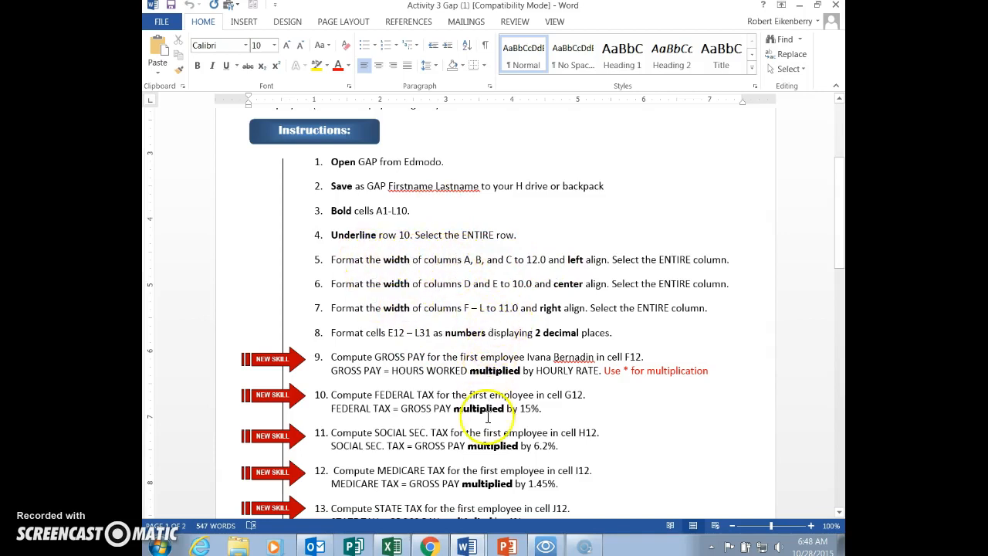
{"action": "left_click", "coordinate": [391, 547]}
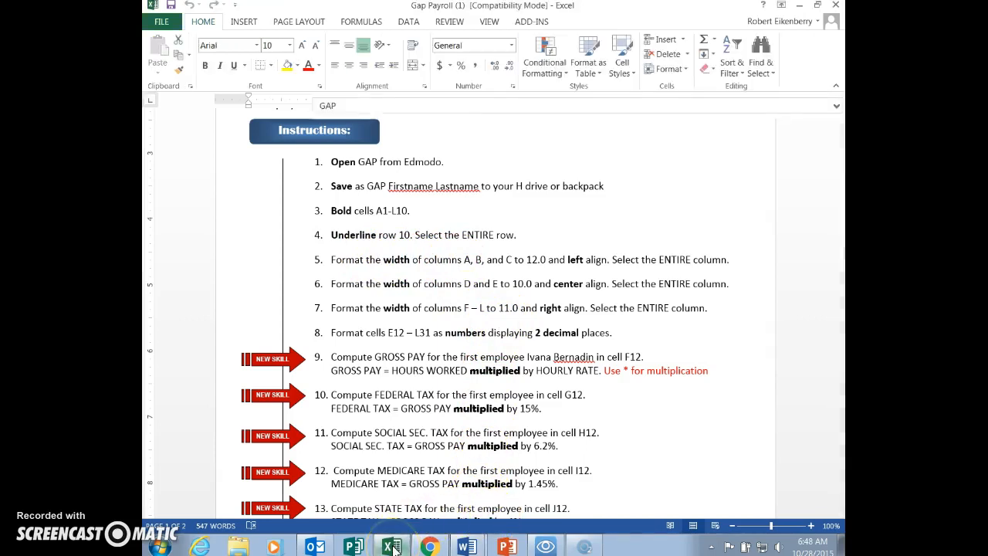
{"action": "left_click", "coordinate": [185, 125]}
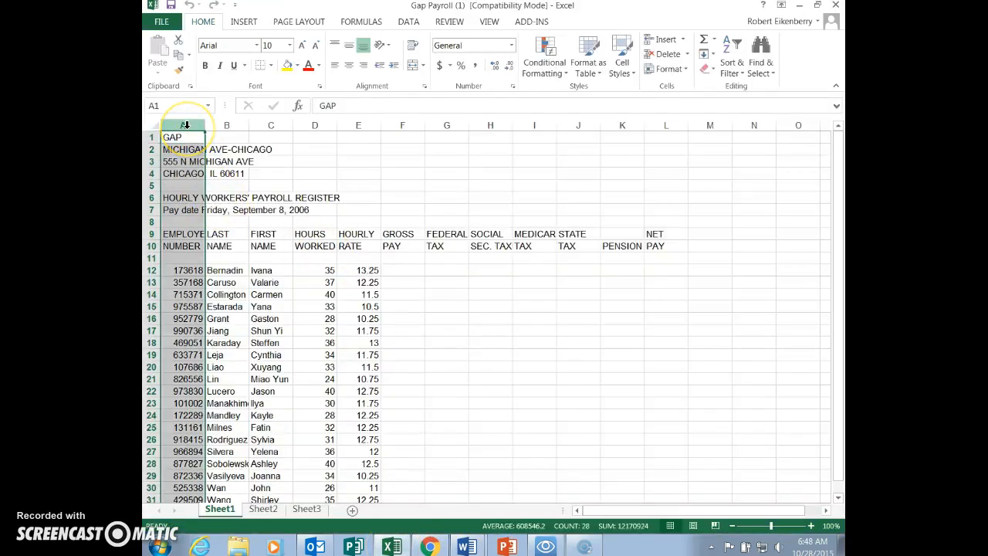
{"action": "left_click_drag", "start_coordinate": [192, 125], "coordinate": [270, 125]}
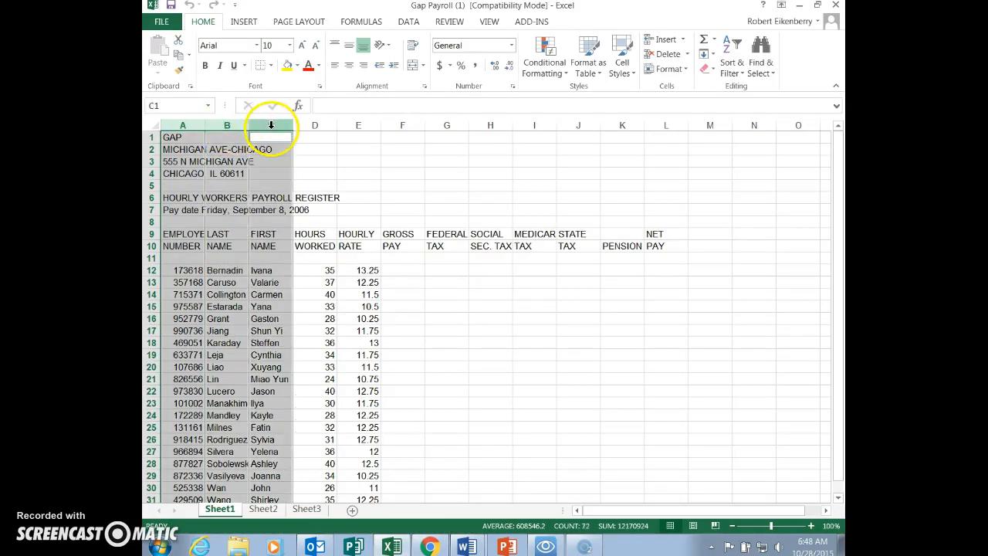
{"action": "left_click", "coordinate": [686, 70]}
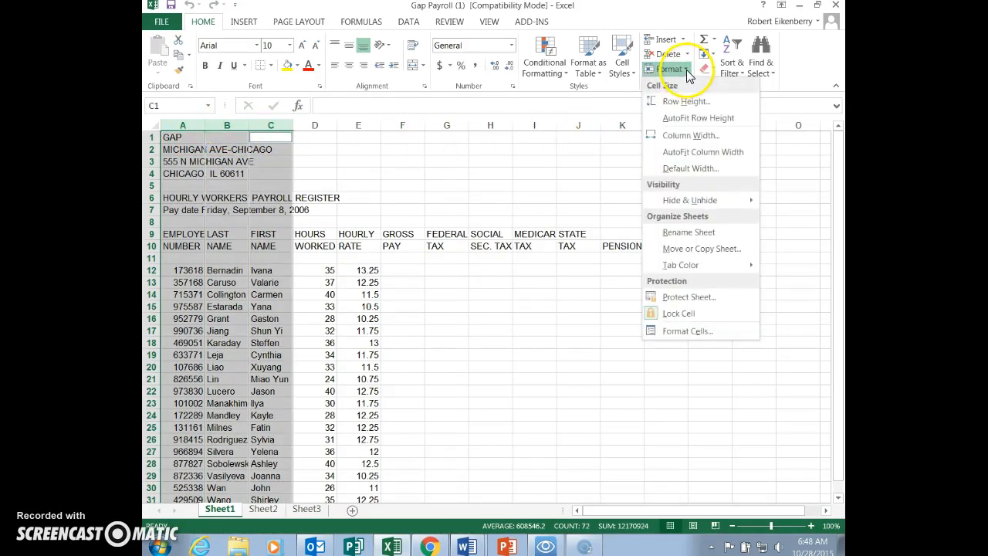
{"action": "left_click", "coordinate": [681, 136]}
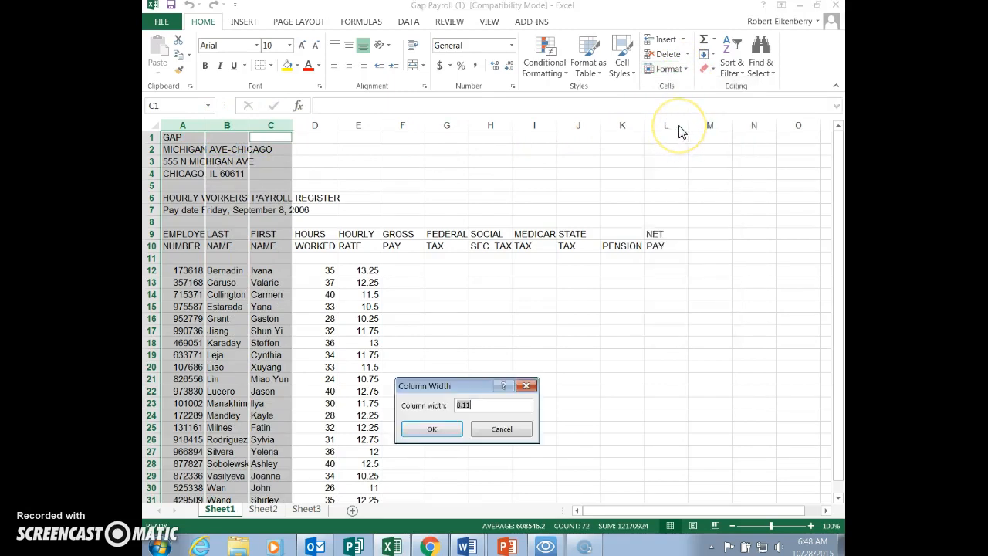
{"action": "type", "text": "12"}
{"action": "left_click", "coordinate": [431, 429]}
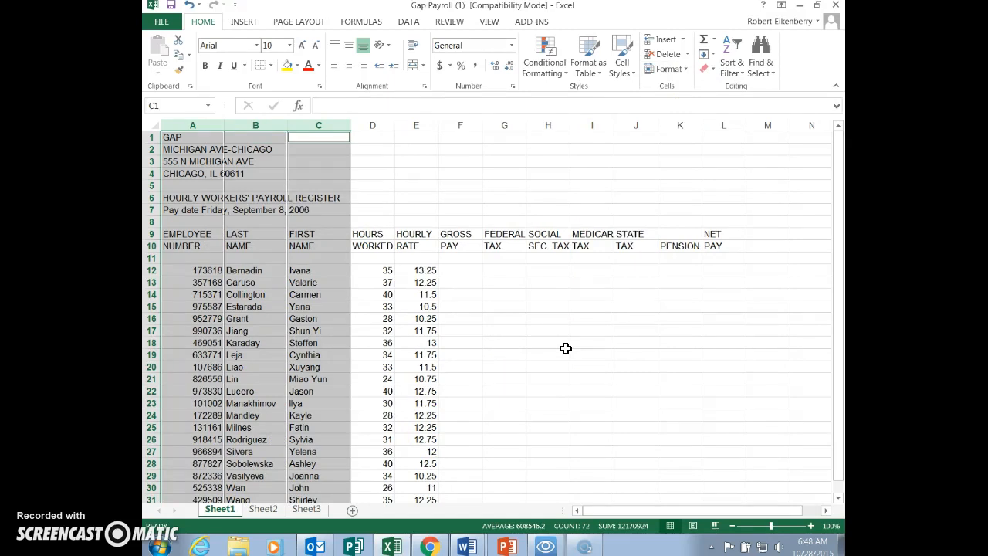
- Check the formatting instructions in Word, and format cells E12 to L31 in the Excel workbook as Number with 2 decimal places
{"action": "key", "text": "alt+Tab"}
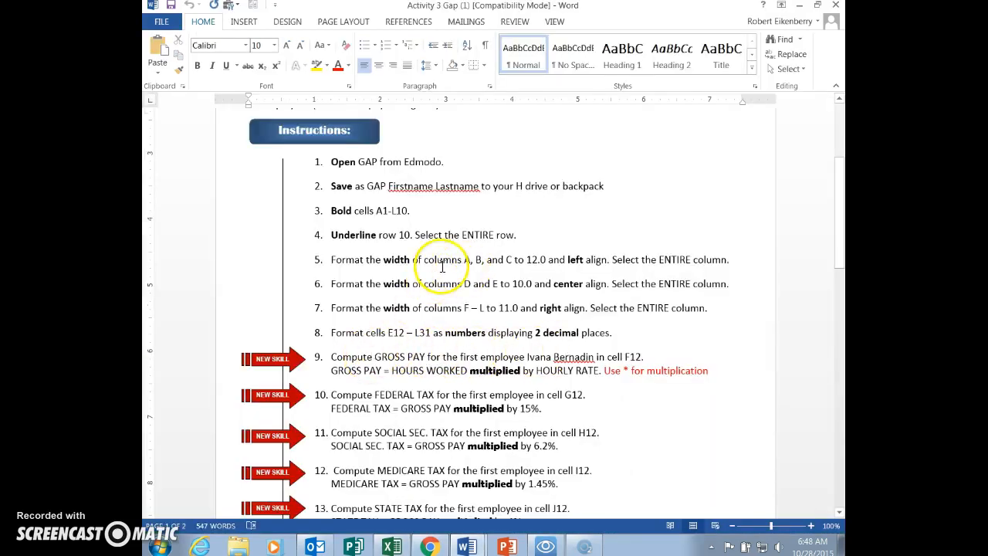
{"action": "scroll", "coordinate": [421, 267], "scroll_direction": "down", "scroll_amount": 1}
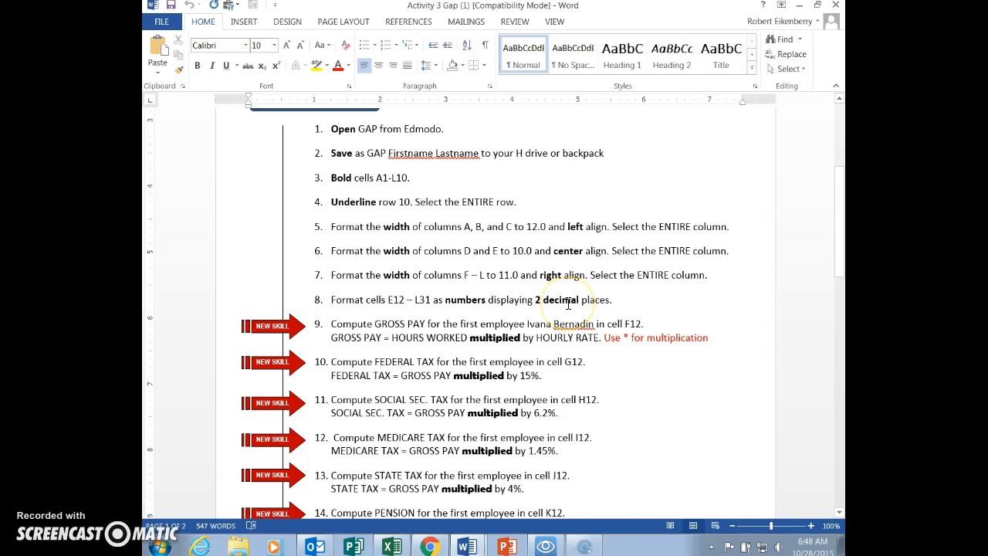
{"action": "key", "text": "alt+Tab"}
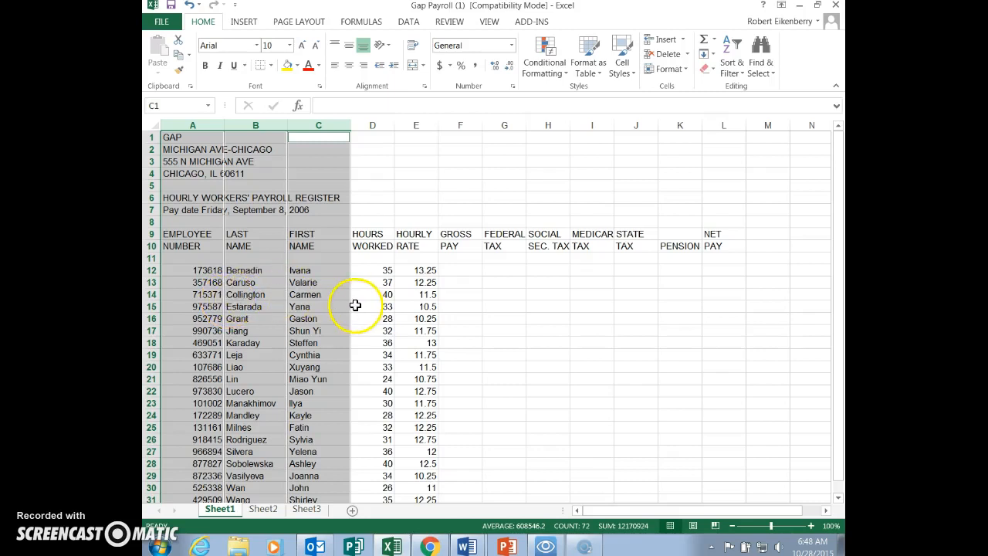
{"action": "left_click_drag", "start_coordinate": [424, 272], "coordinate": [728, 499]}
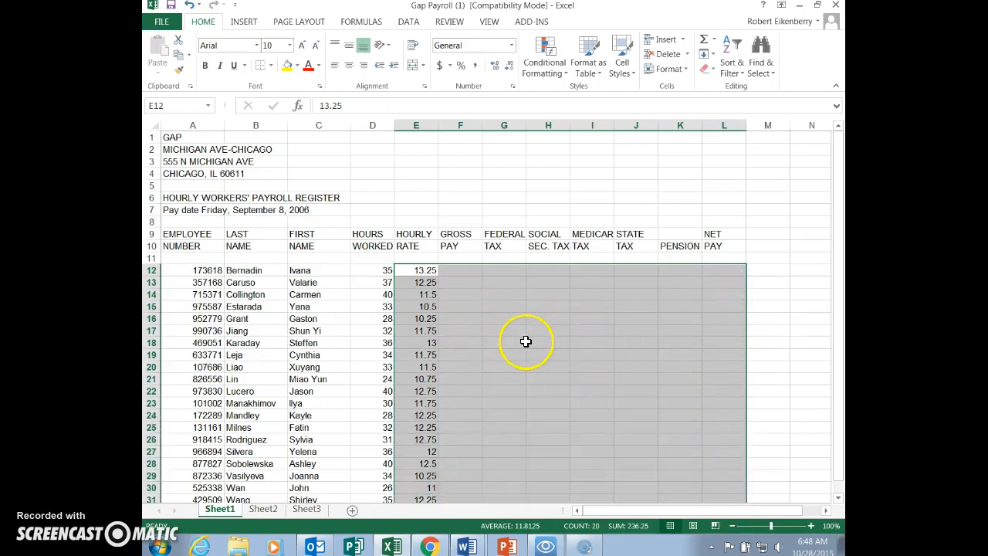
{"action": "left_click", "coordinate": [514, 87]}
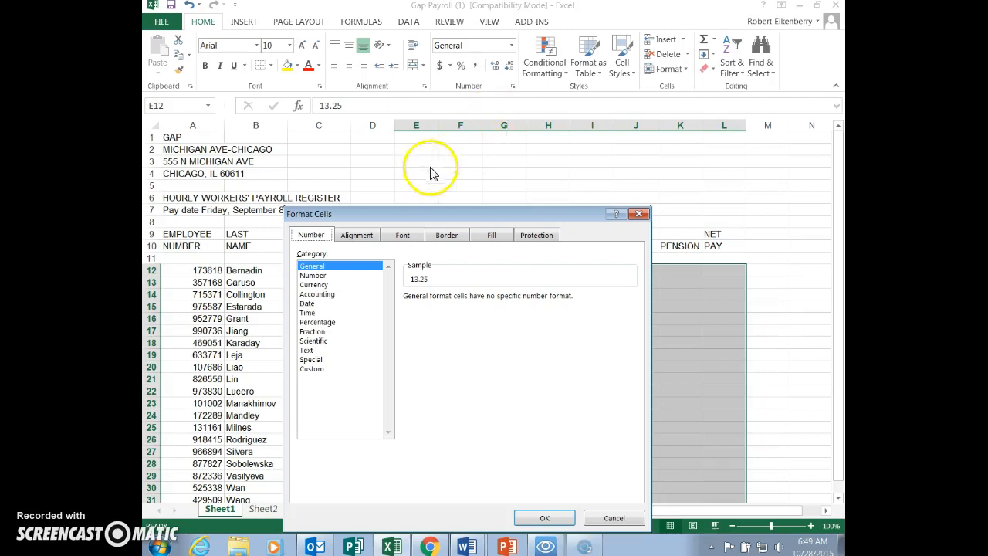
{"action": "left_click", "coordinate": [317, 276]}
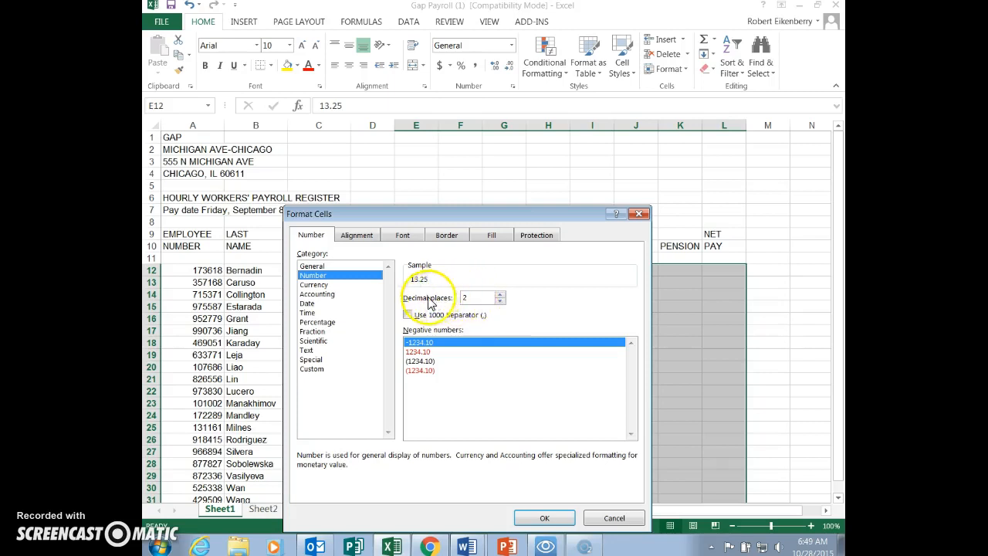
{"action": "left_click", "coordinate": [544, 518]}
- Check the gross pay instruction in Word, and compute the first employee's gross pay in Excel cell F12 using PRODUCT over D12:E12
{"action": "left_click", "coordinate": [460, 271]}
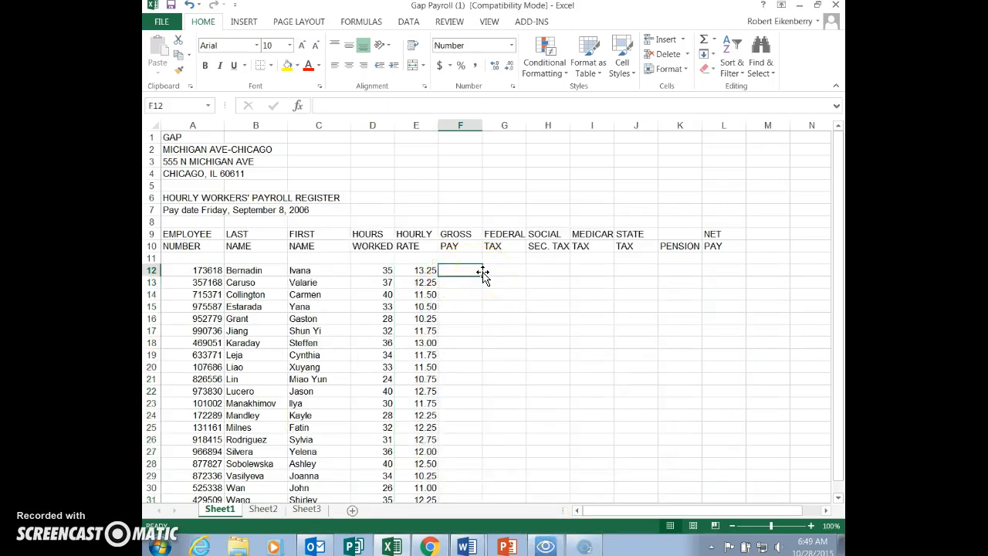
{"action": "key", "text": "alt+Tab"}
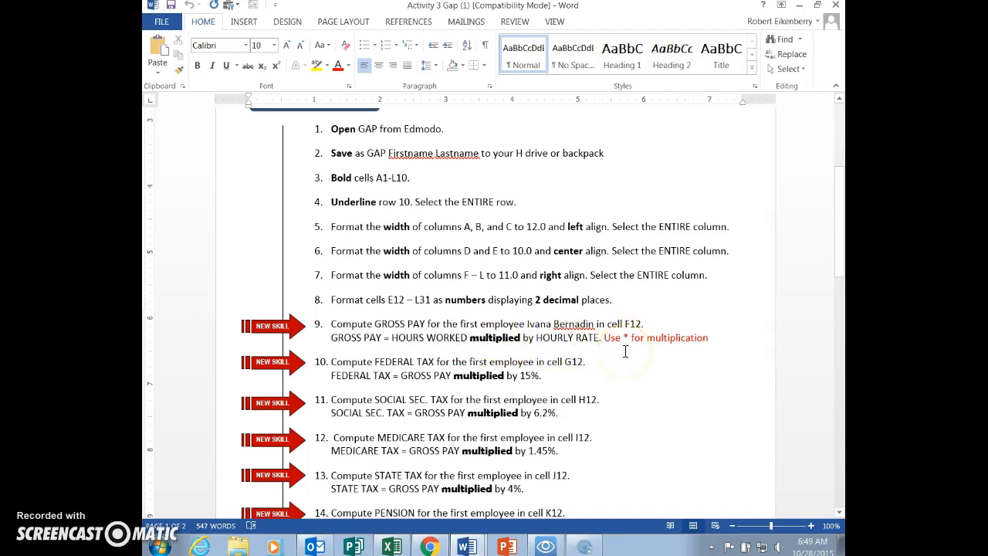
{"action": "key", "text": "alt+Tab"}
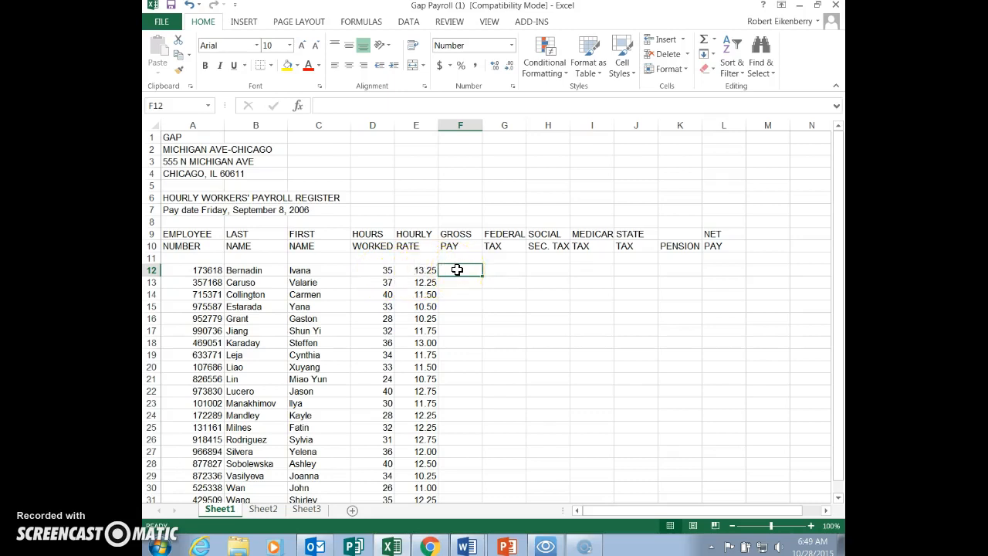
{"action": "left_click", "coordinate": [716, 41]}
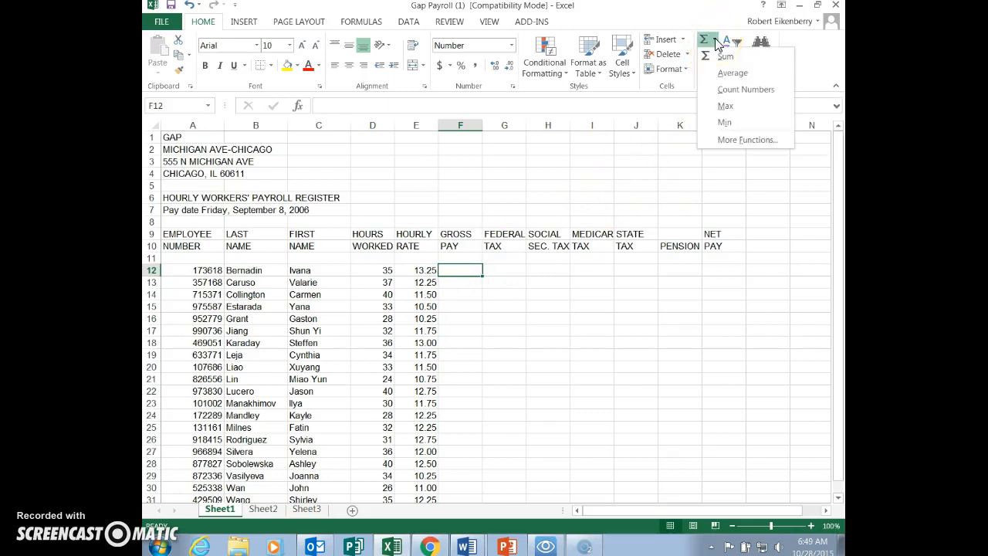
{"action": "left_click", "coordinate": [740, 141]}
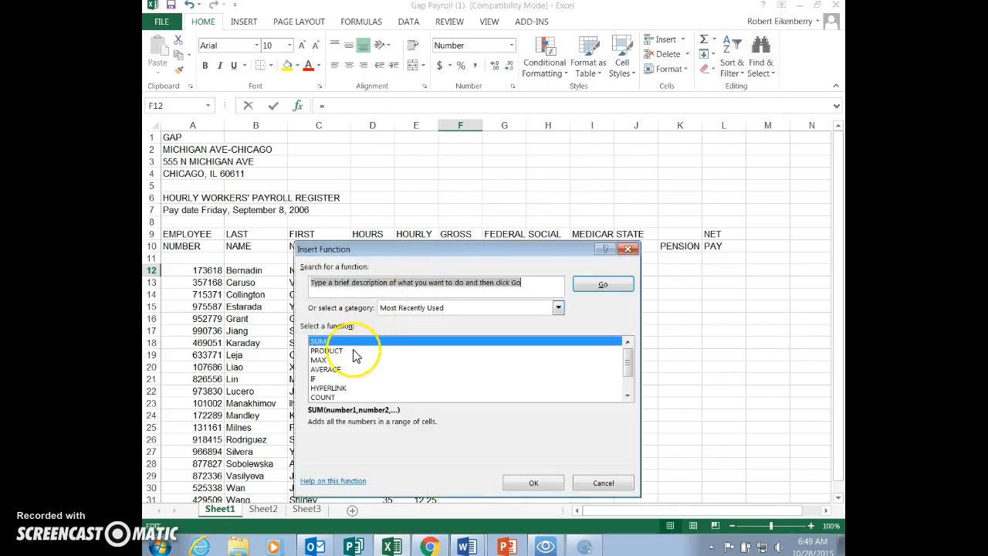
{"action": "left_click", "coordinate": [337, 352]}
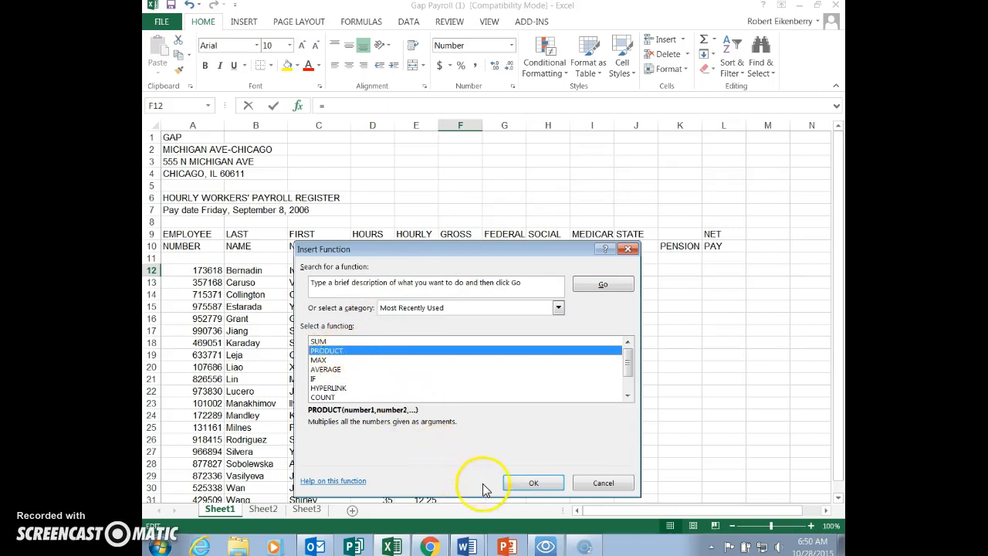
{"action": "left_click", "coordinate": [519, 479]}
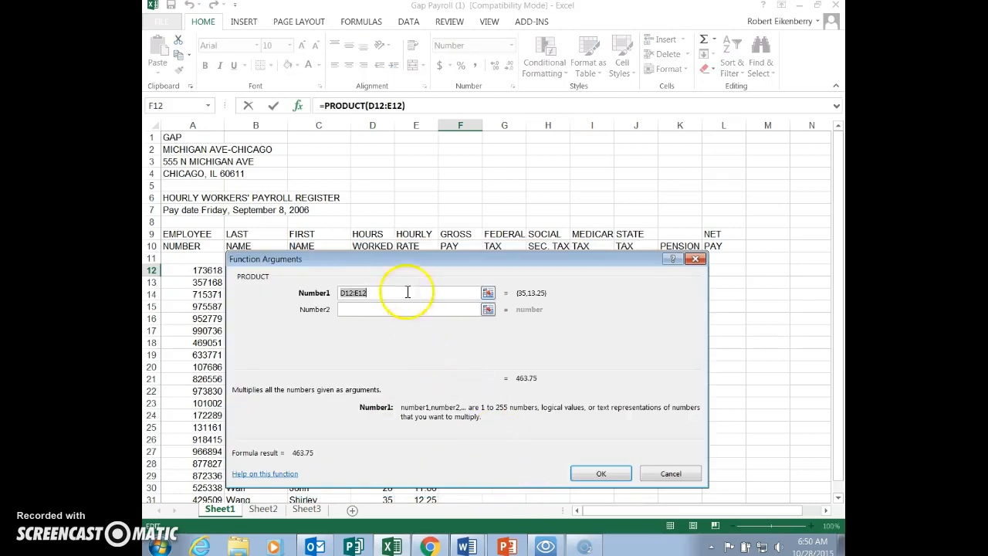
{"action": "left_click_drag", "start_coordinate": [402, 265], "coordinate": [384, 307]}
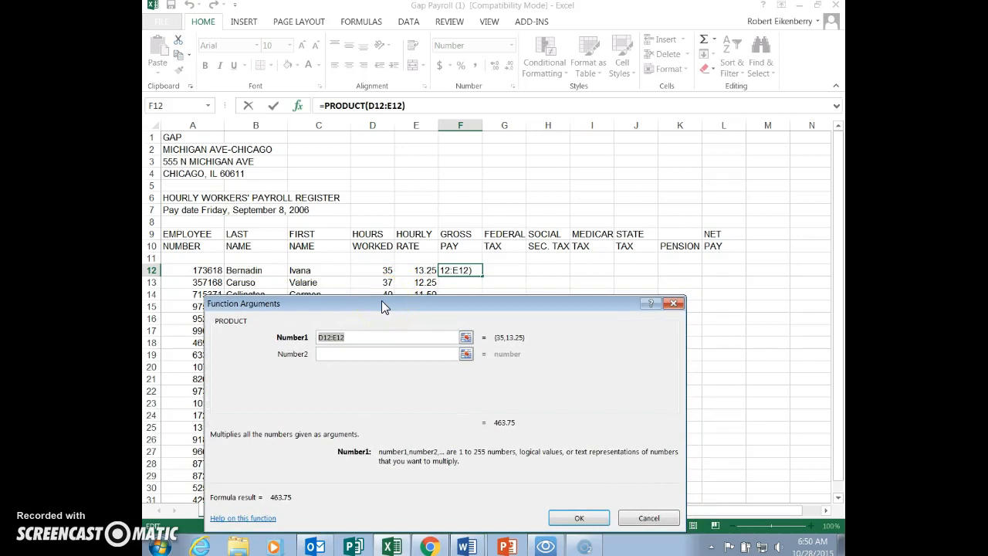
{"action": "left_click", "coordinate": [320, 340]}
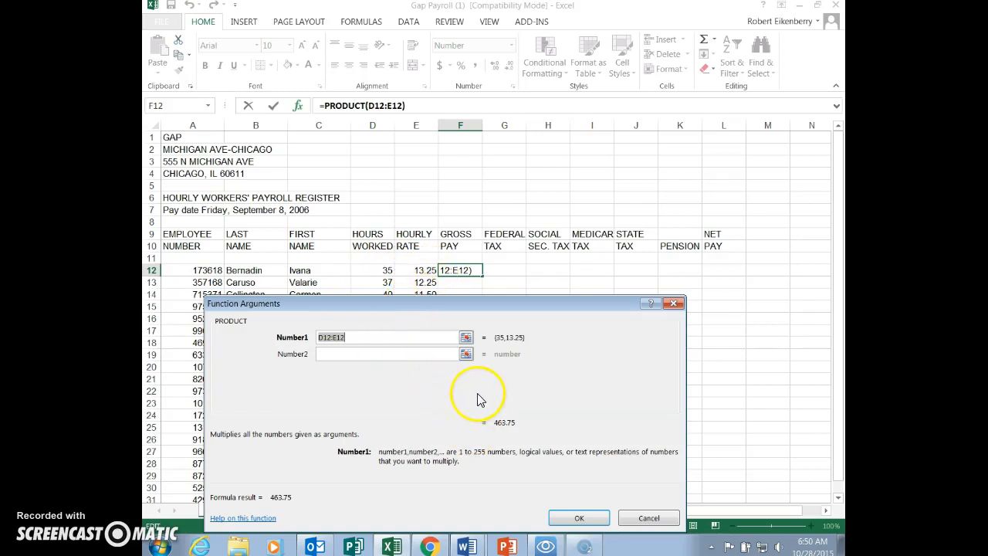
{"action": "left_click", "coordinate": [577, 518]}
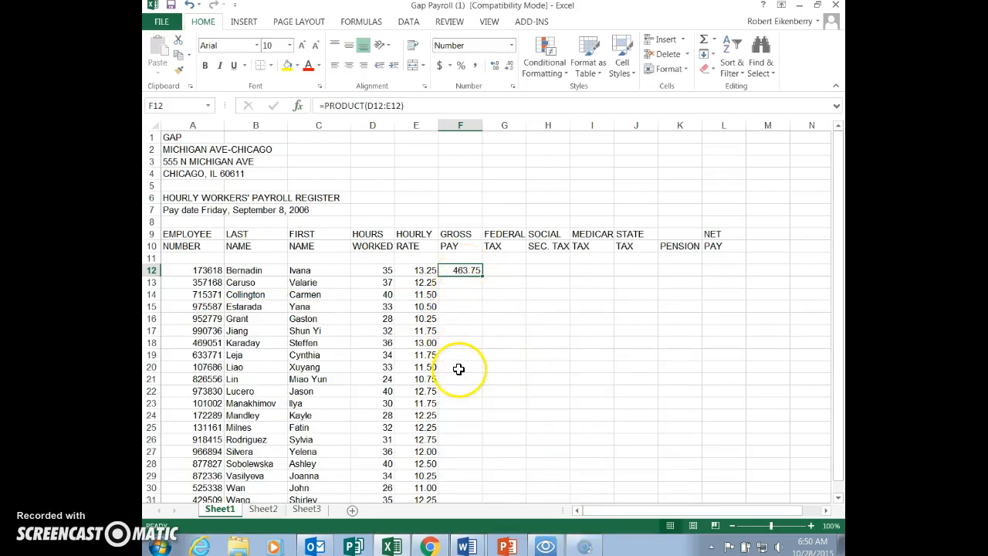
- Check the federal tax instruction in Word, and insert the PRODUCT function in Excel cell G12 for the first employee
{"action": "left_click", "coordinate": [506, 271]}
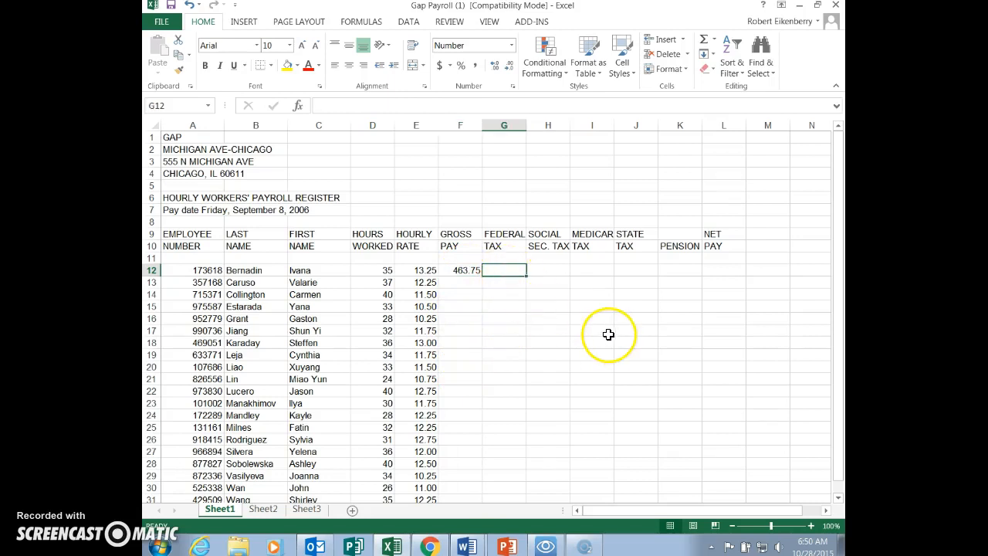
{"action": "key", "text": "alt+Tab"}
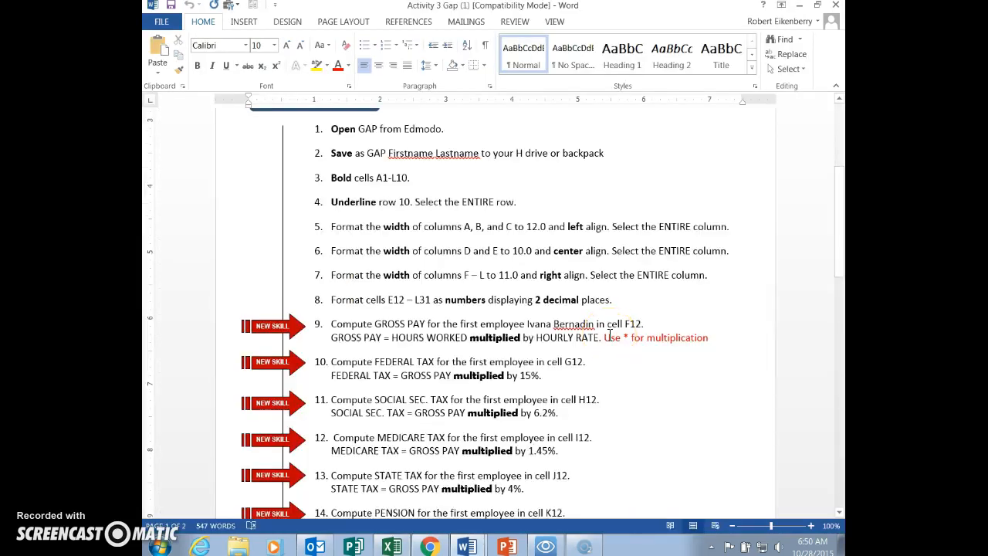
{"action": "left_click", "coordinate": [436, 364]}
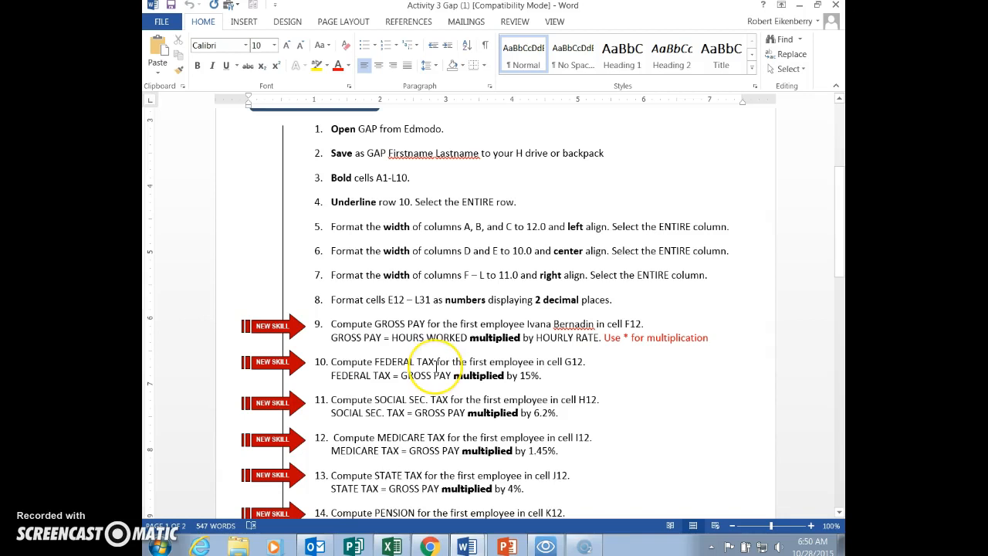
{"action": "left_click", "coordinate": [431, 374]}
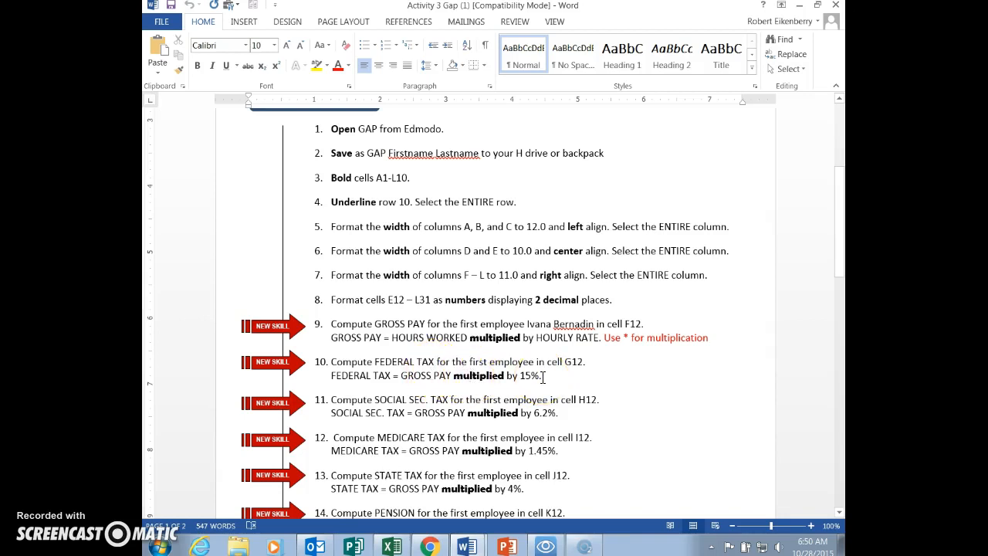
{"action": "key", "text": "alt+Tab"}
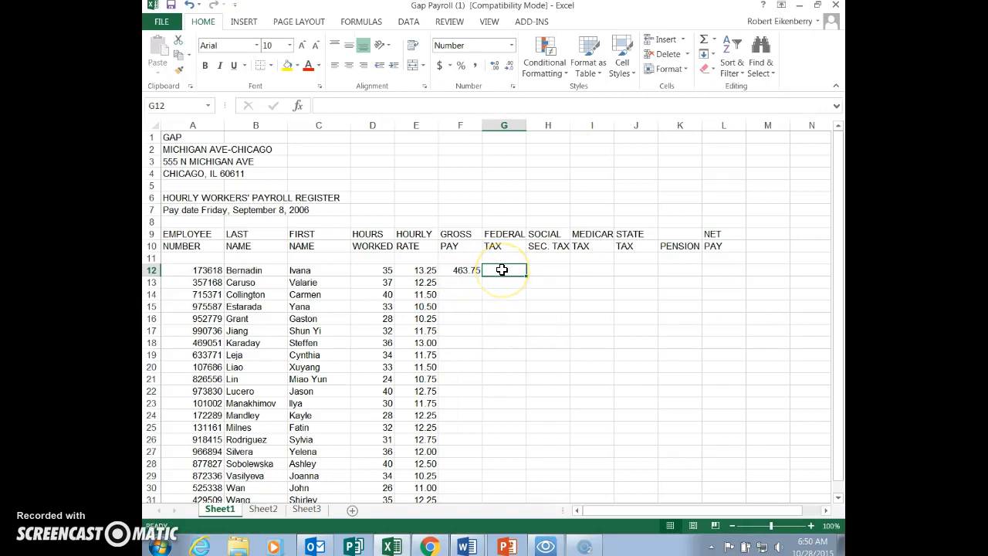
{"action": "left_click", "coordinate": [714, 42]}
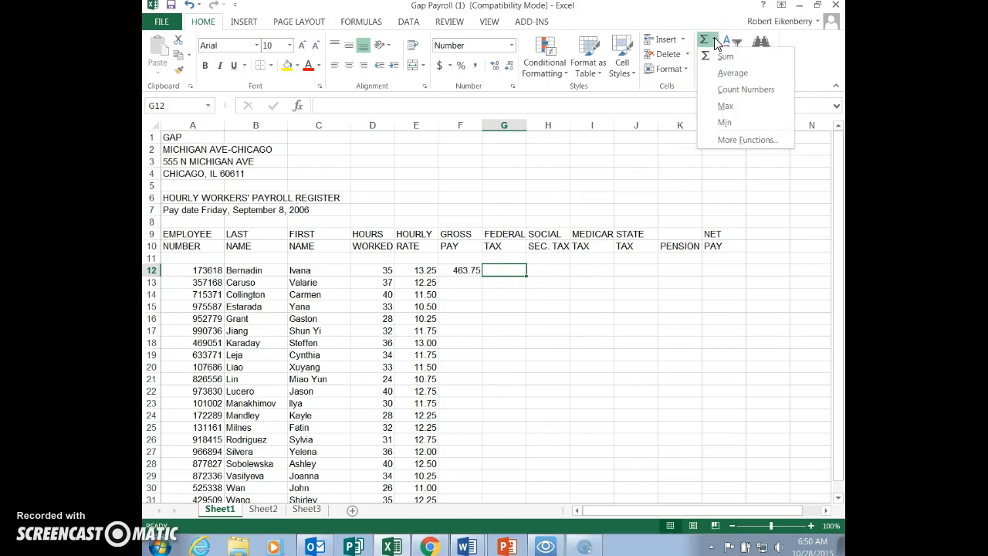
{"action": "left_click", "coordinate": [742, 140]}
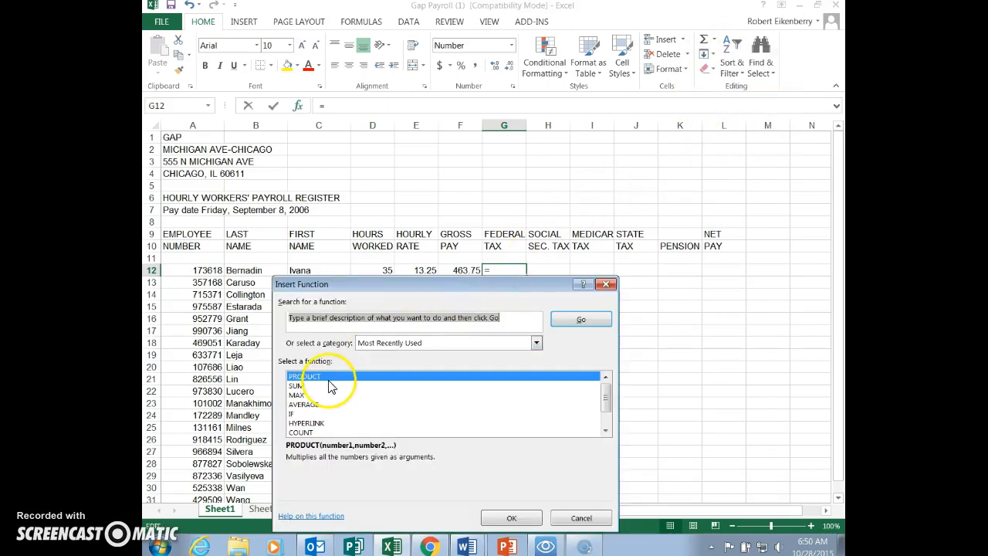
{"action": "left_click", "coordinate": [512, 517]}
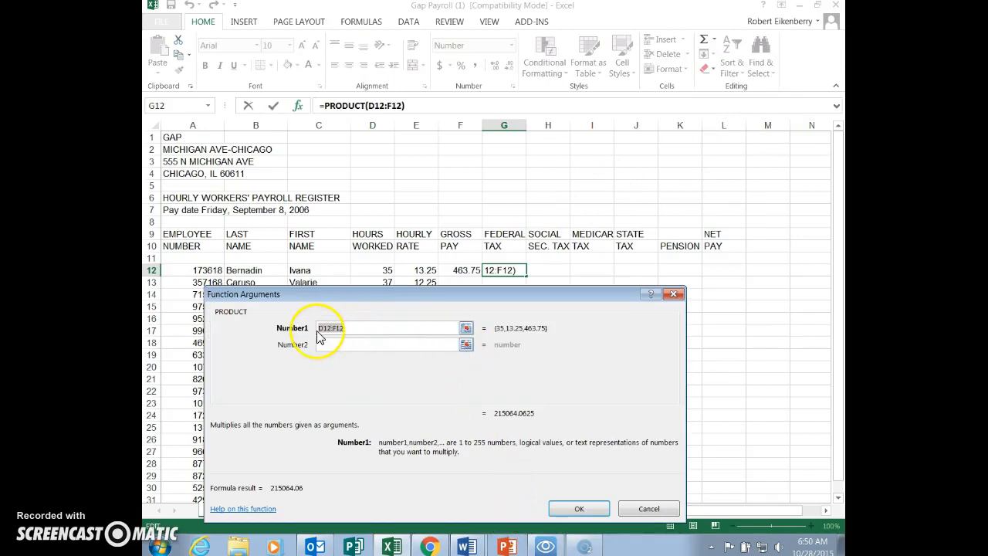
- Replace the suggested range in the PRODUCT arguments with F12*15% to compute the first employee's federal tax
{"action": "left_click", "coordinate": [386, 331]}
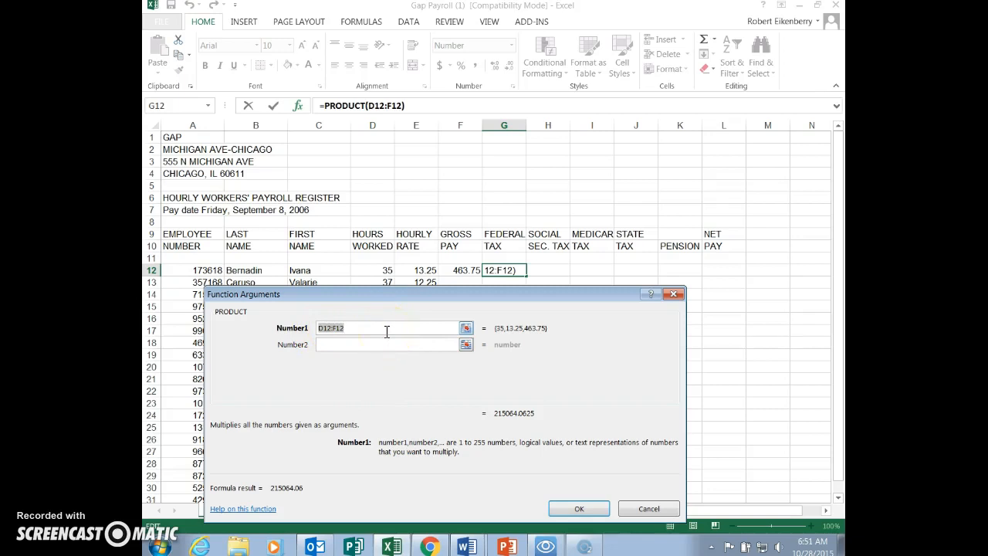
{"action": "key", "text": "BackSpace"}
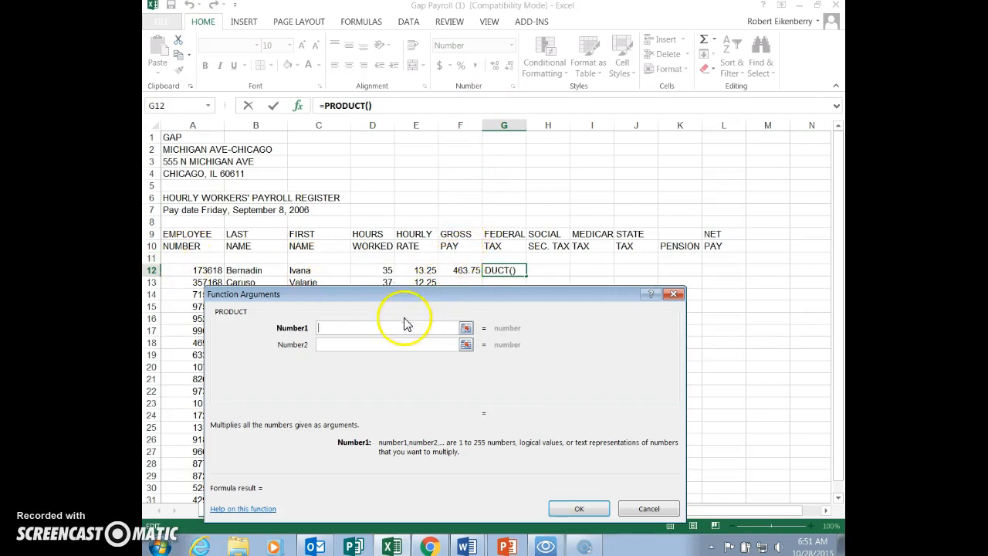
{"action": "type", "text": "F12"}
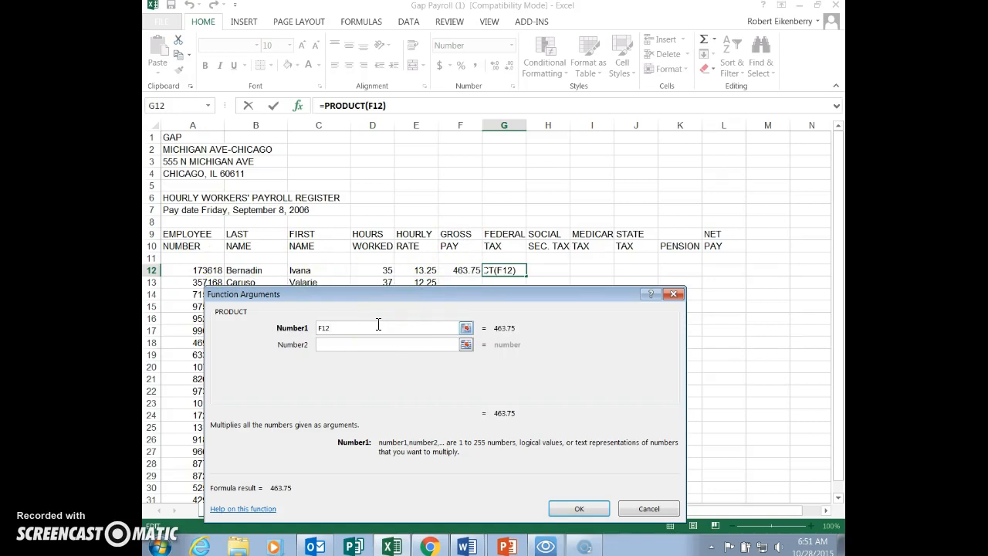
{"action": "type", "text": "*"}
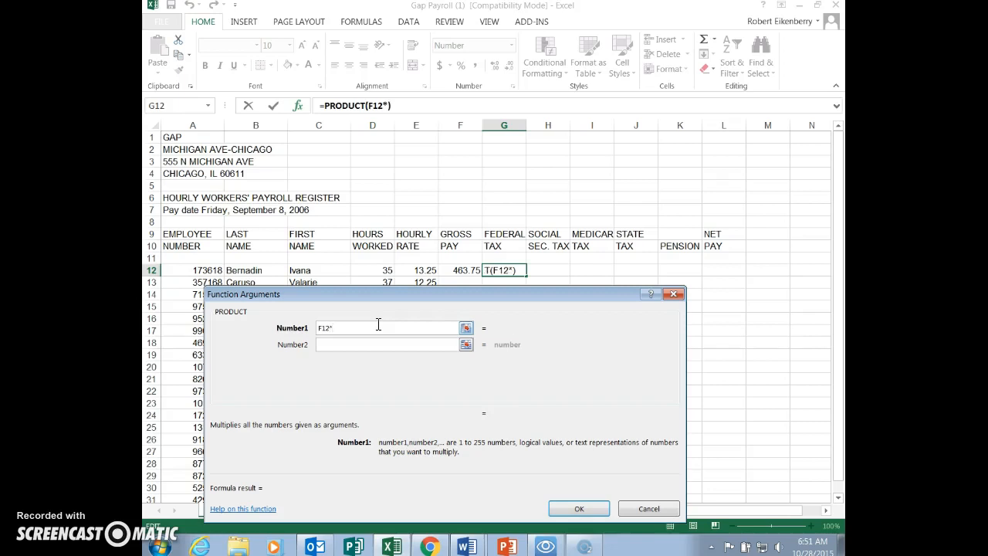
{"action": "type", "text": "15"}
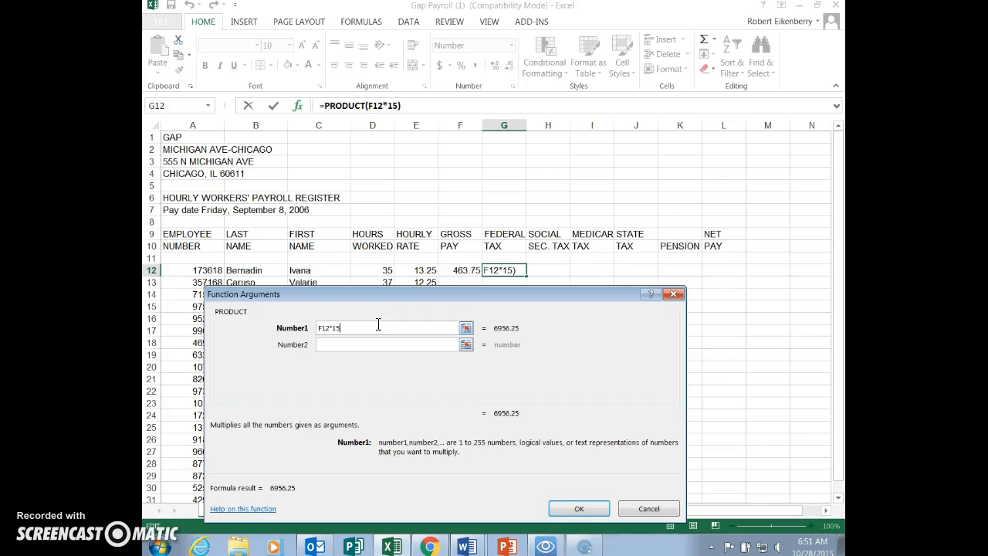
{"action": "type", "text": "%"}
{"action": "left_click", "coordinate": [569, 508]}
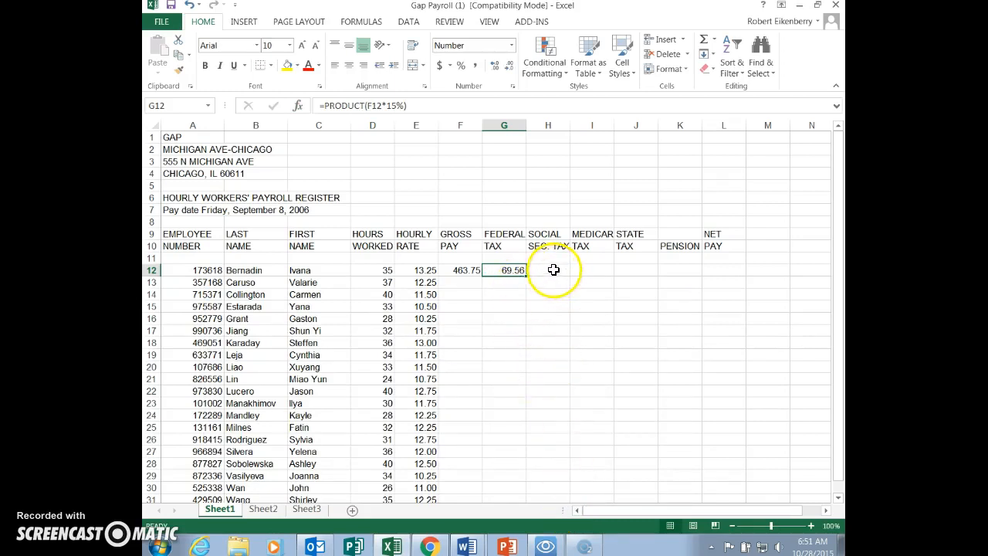
- Check the social security tax instruction in Word, and compute the first employee's tax in Excel cell H12 using PRODUCT with F12*6.2%
{"action": "left_click", "coordinate": [554, 269]}
{"action": "key", "text": "alt+Tab"}
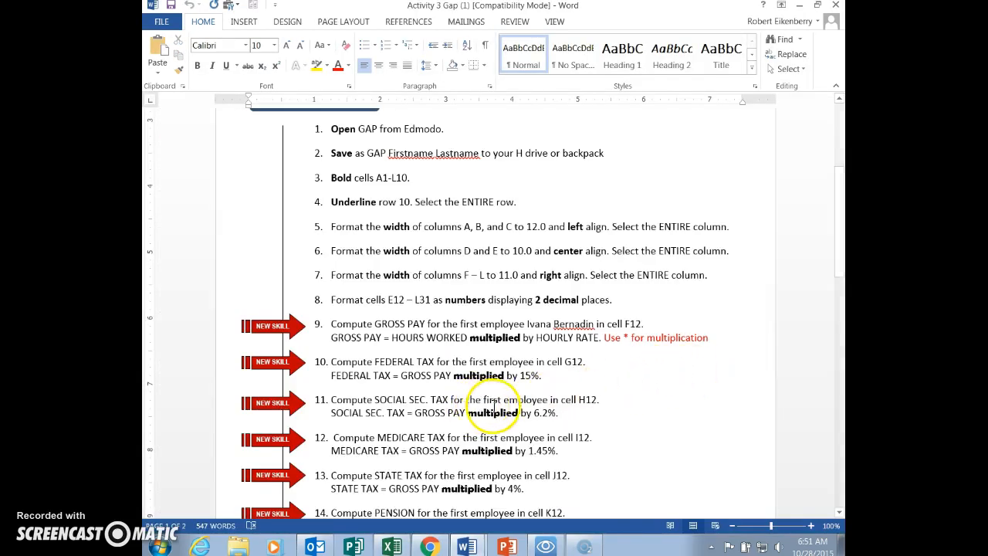
{"action": "key", "text": "alt+Tab"}
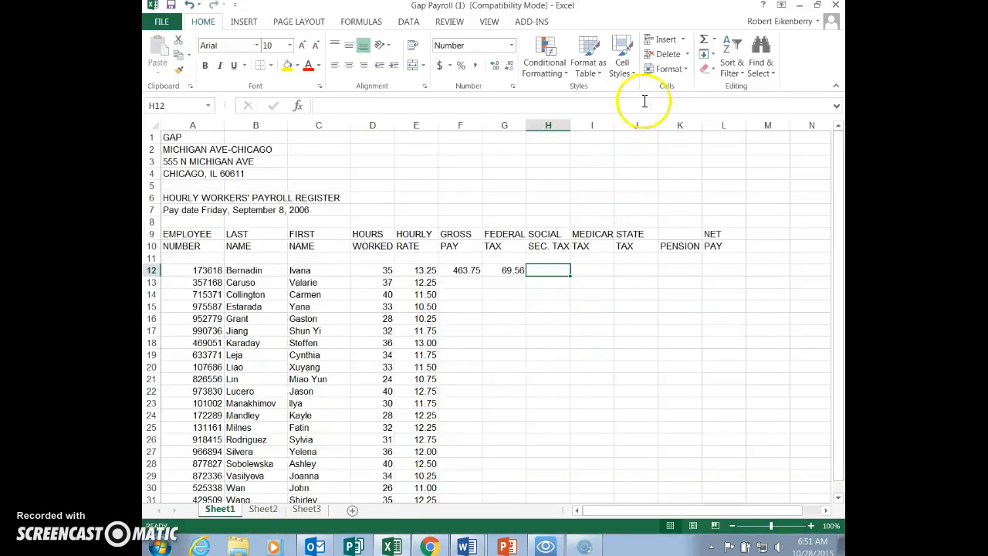
{"action": "left_click", "coordinate": [714, 38]}
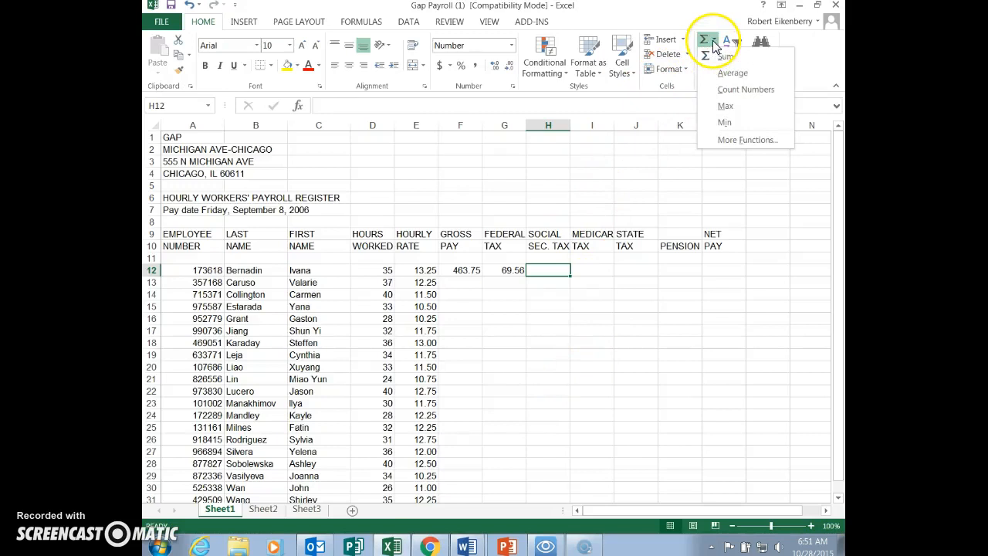
{"action": "left_click", "coordinate": [741, 137]}
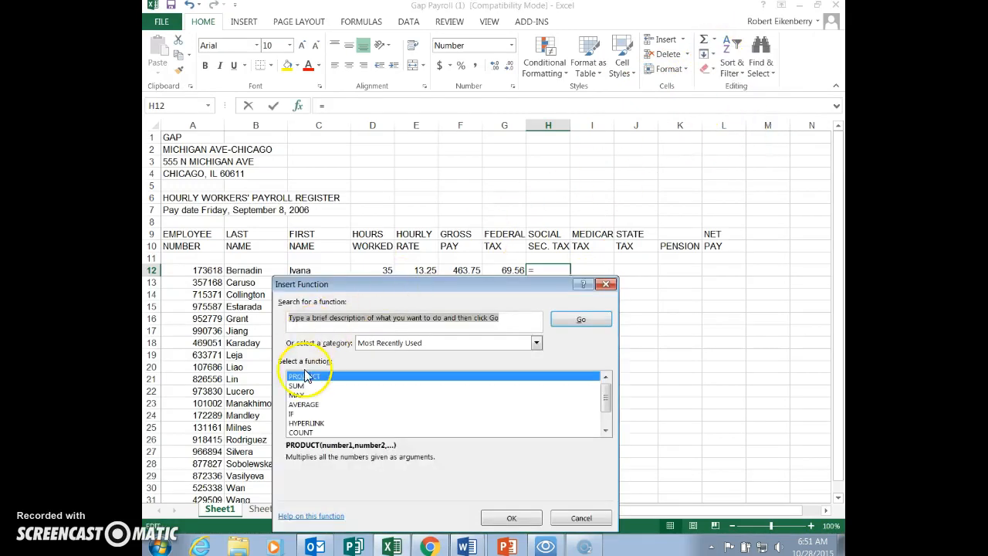
{"action": "left_click", "coordinate": [309, 377]}
{"action": "left_click", "coordinate": [514, 517]}
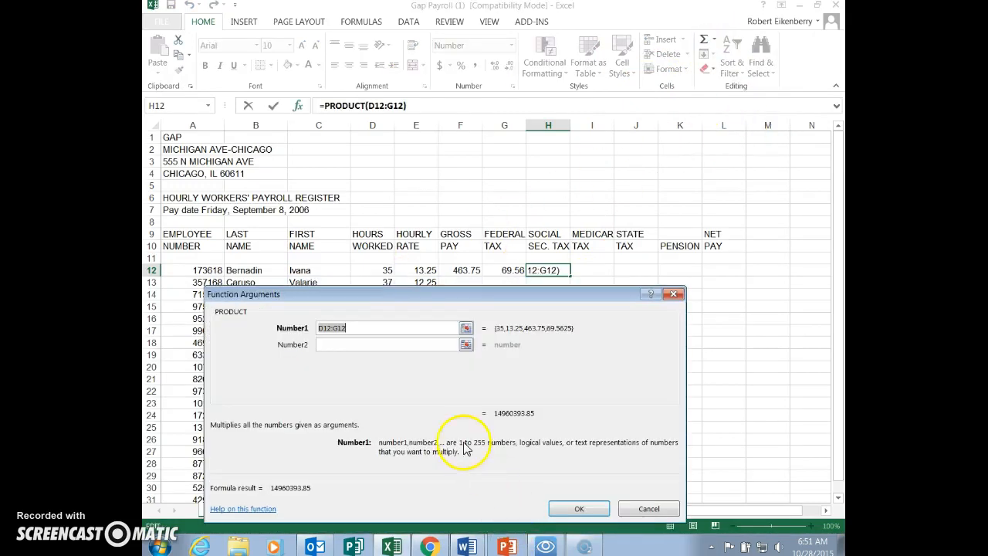
{"action": "key", "text": "BackSpace"}
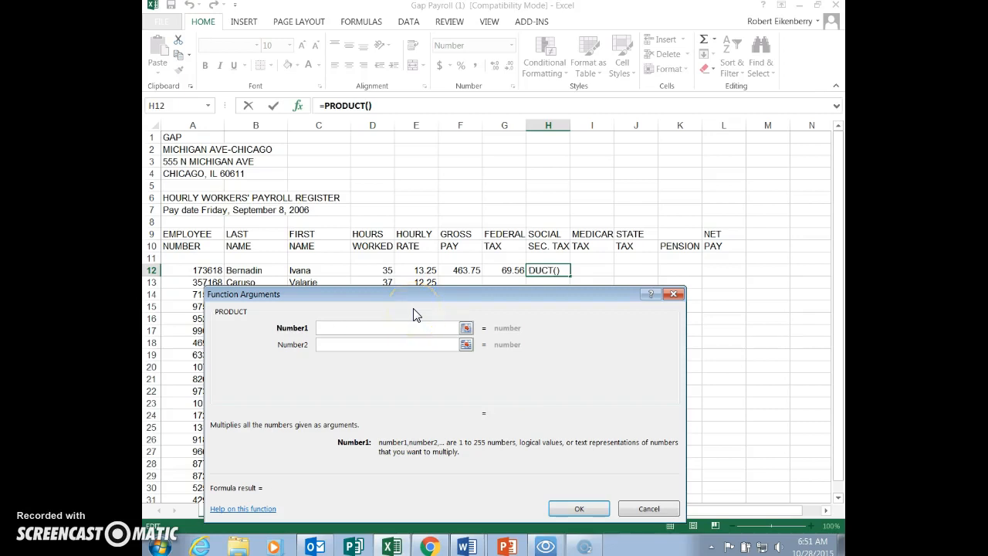
{"action": "type", "text": "F12"}
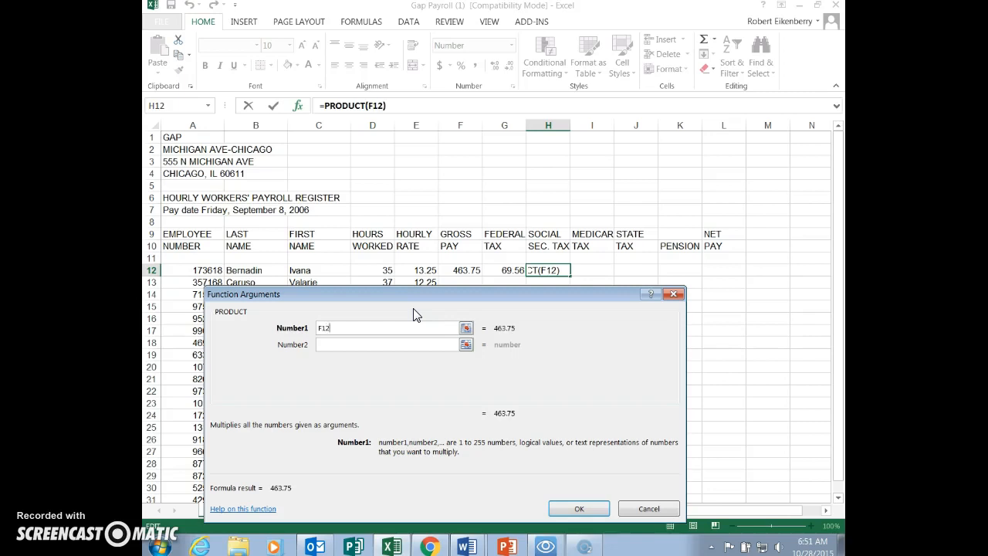
{"action": "type", "text": "*6.2%"}
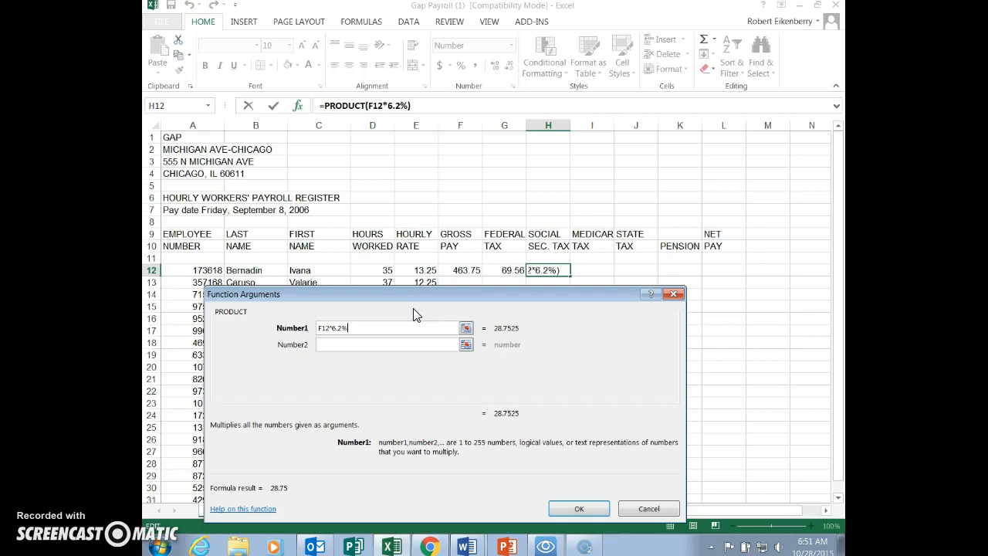
{"action": "left_click", "coordinate": [579, 508]}
- Check the Medicare tax instruction in Word, and compute the first employee's tax in Excel cell I12 using PRODUCT with F12*1.45%
{"action": "key", "text": "alt+Tab"}
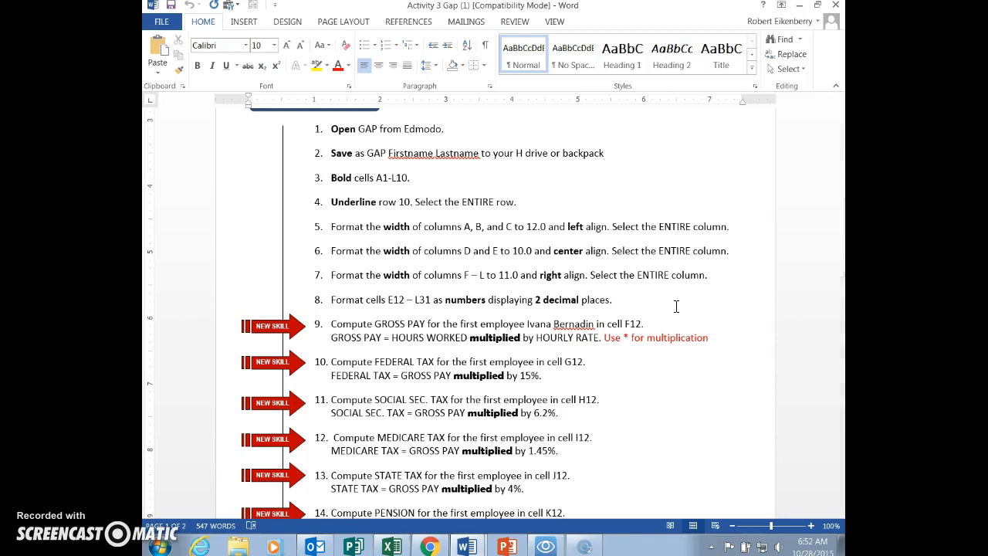
{"action": "key", "text": "alt+Tab"}
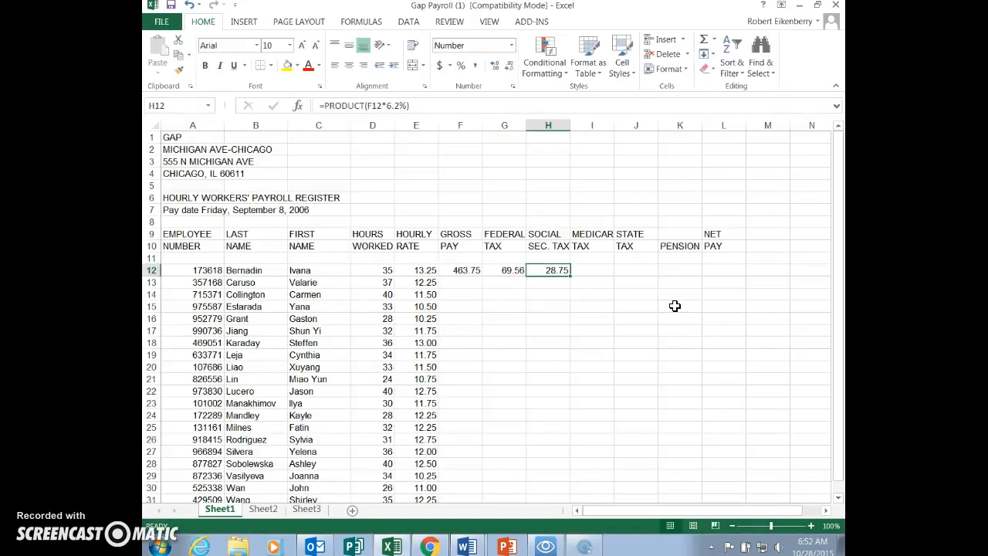
{"action": "left_click", "coordinate": [592, 271]}
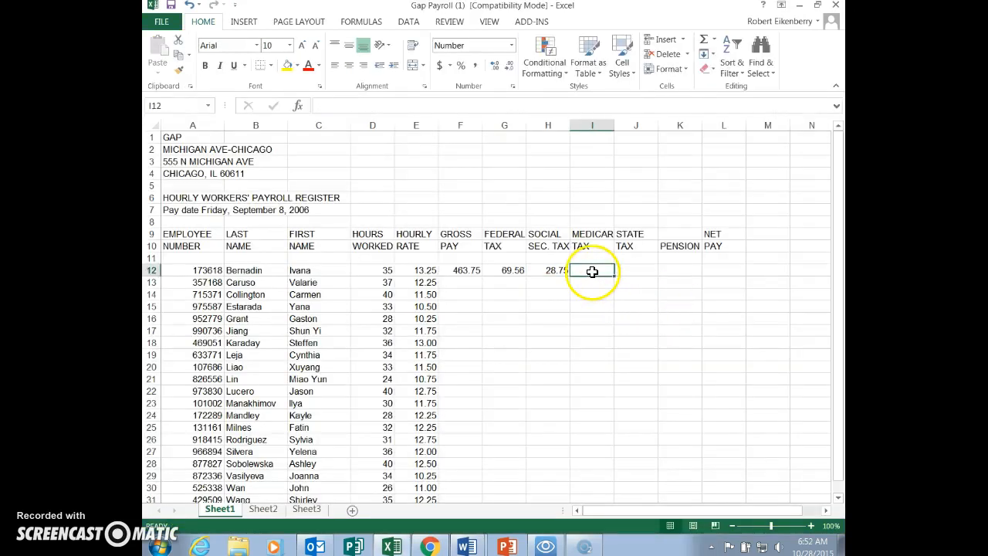
{"action": "left_click", "coordinate": [714, 40]}
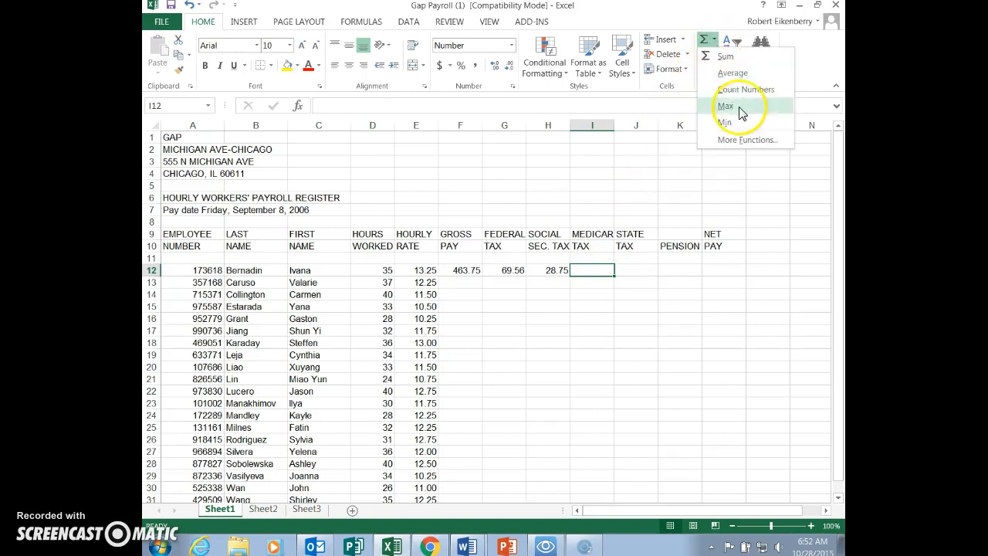
{"action": "left_click", "coordinate": [746, 141]}
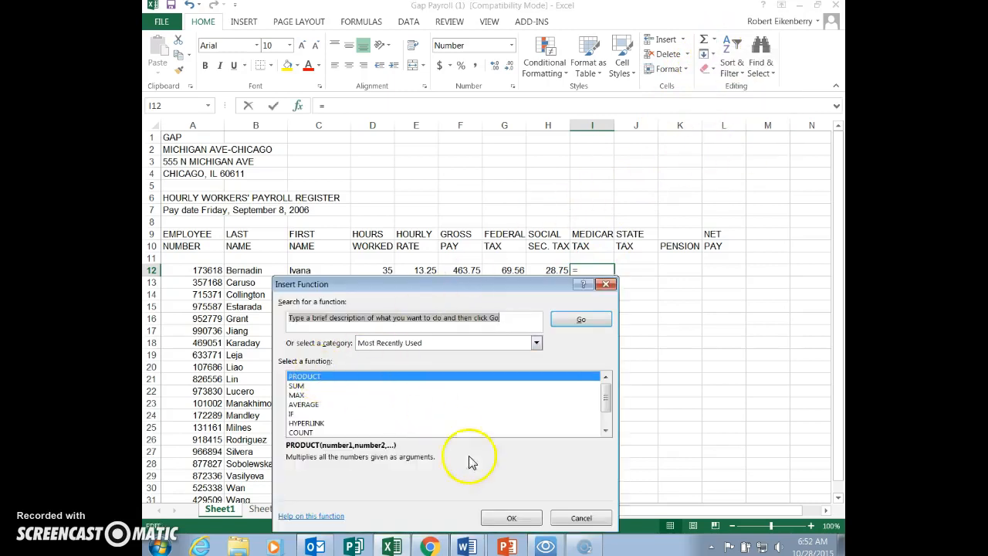
{"action": "left_click", "coordinate": [511, 521]}
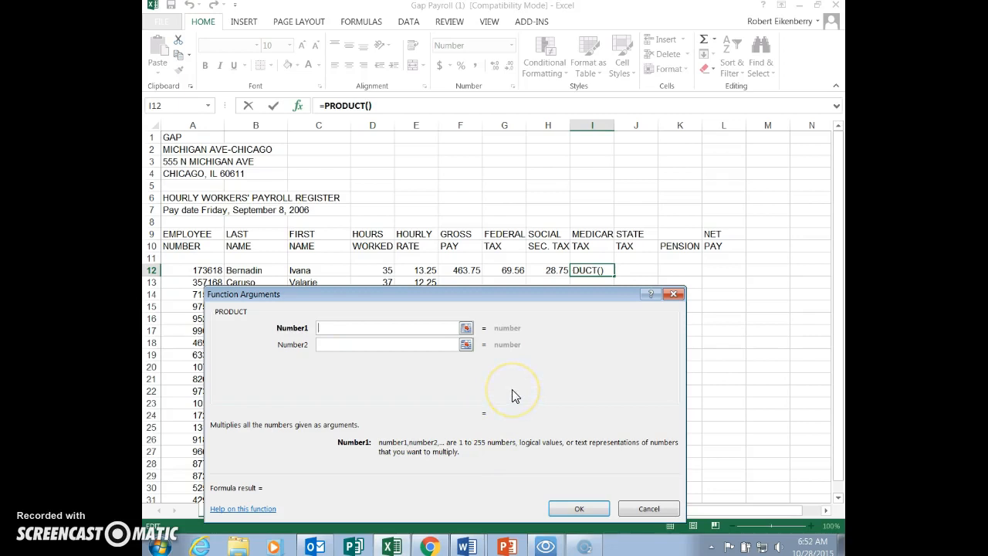
{"action": "type", "text": "F12"}
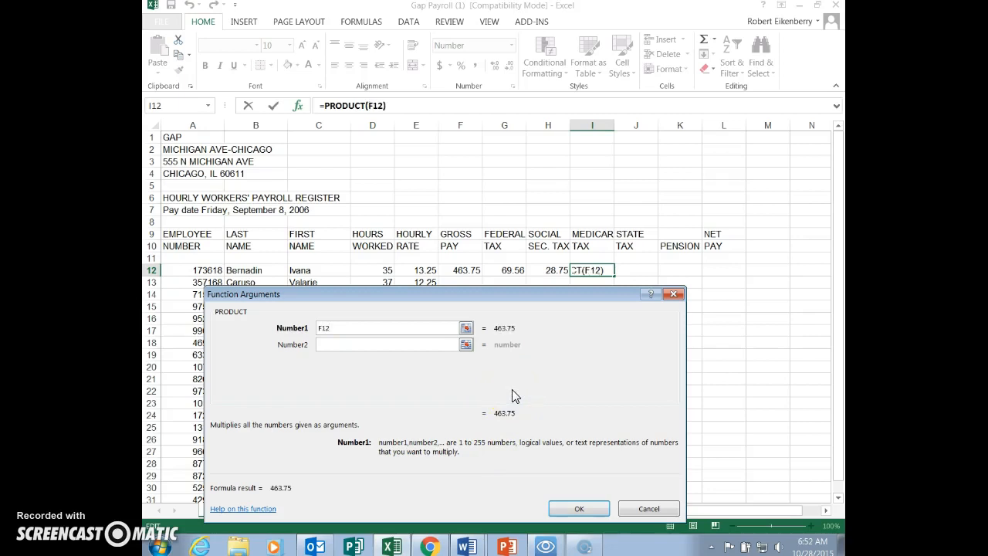
{"action": "type", "text": "*1.45"}
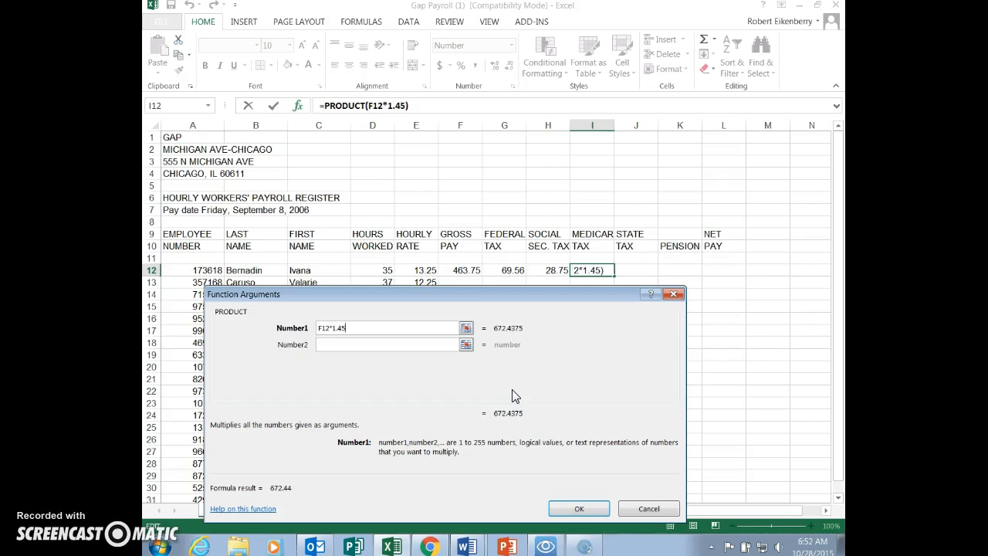
{"action": "type", "text": "%"}
{"action": "left_click", "coordinate": [575, 509]}
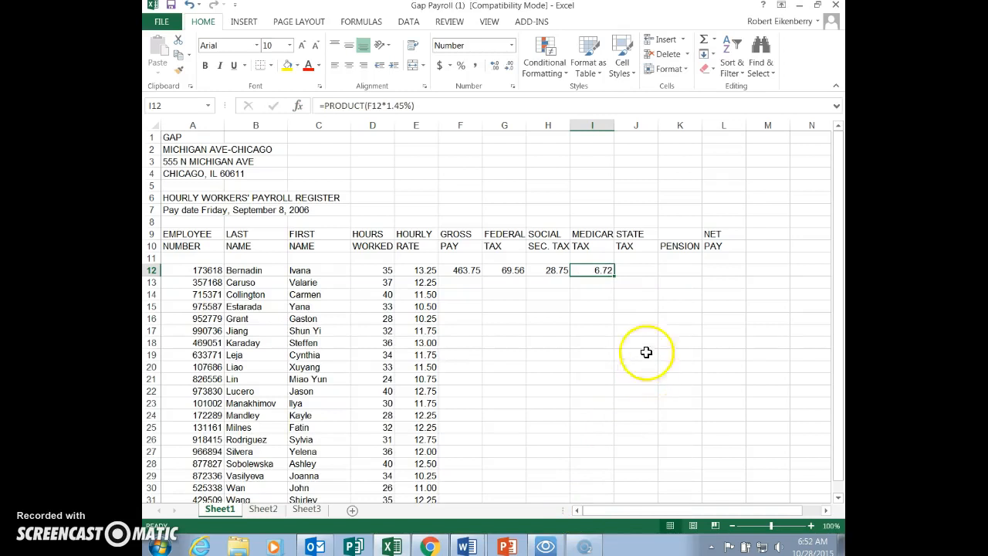
- Check the state tax instruction in Word, and compute the first employee's tax in Excel cell J12 using PRODUCT with F12*4%
{"action": "left_click", "coordinate": [633, 272]}
{"action": "key", "text": "alt+Tab"}
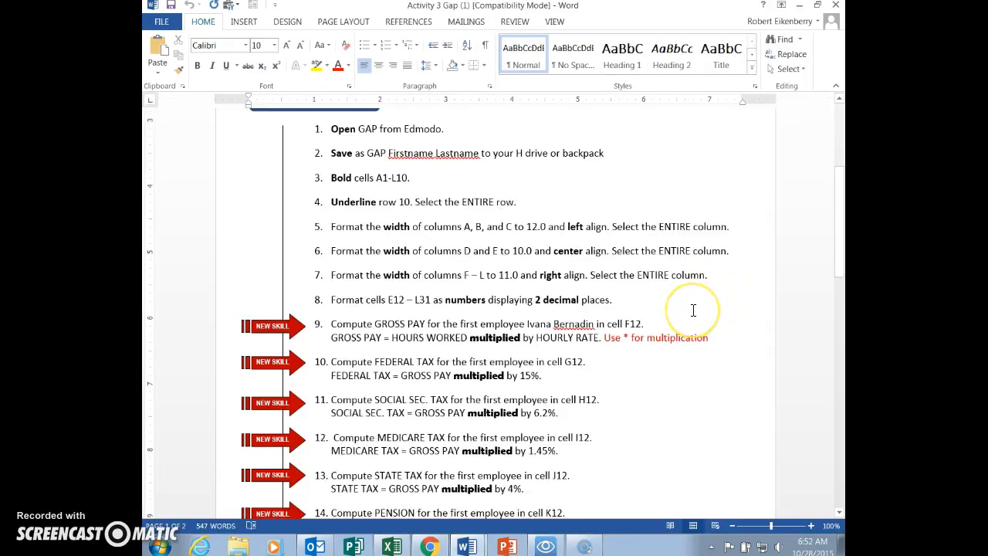
{"action": "key", "text": "alt+Tab"}
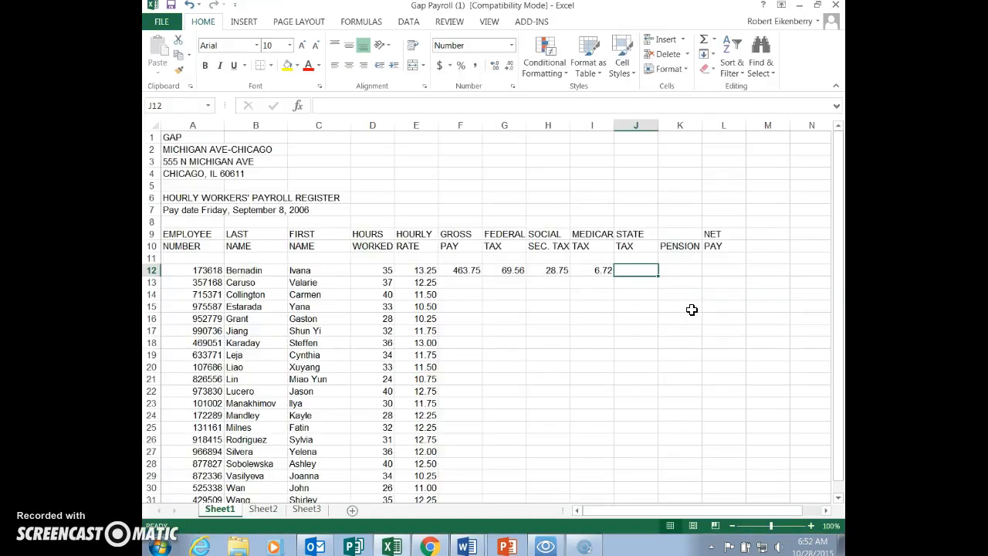
{"action": "left_click", "coordinate": [714, 40]}
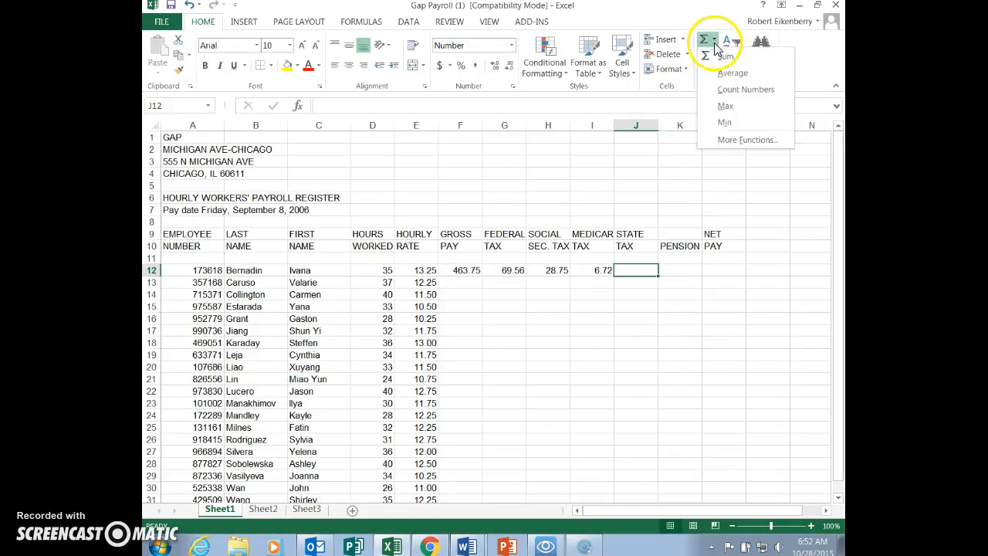
{"action": "left_click", "coordinate": [734, 142]}
{"action": "left_click", "coordinate": [505, 517]}
{"action": "key", "text": "Delete"}
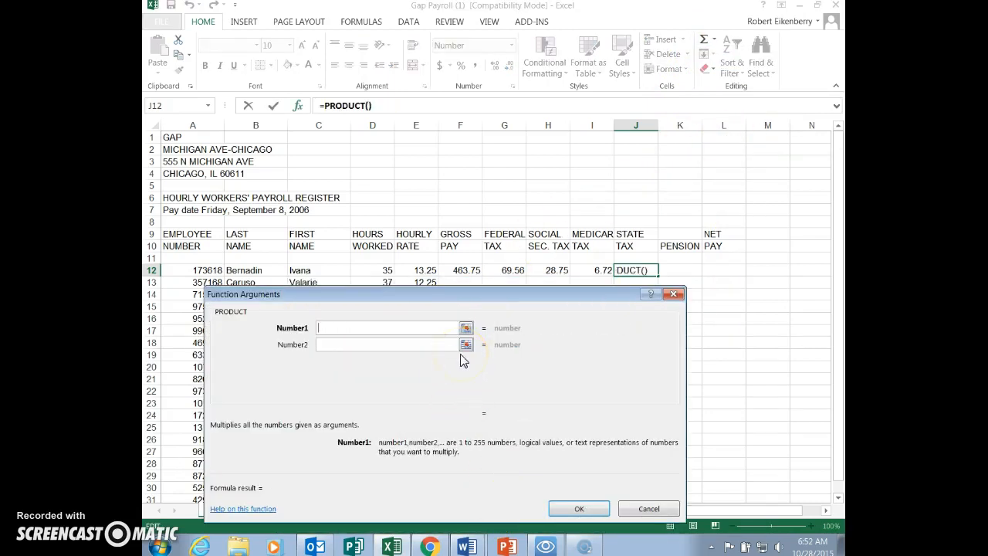
{"action": "type", "text": "F12"}
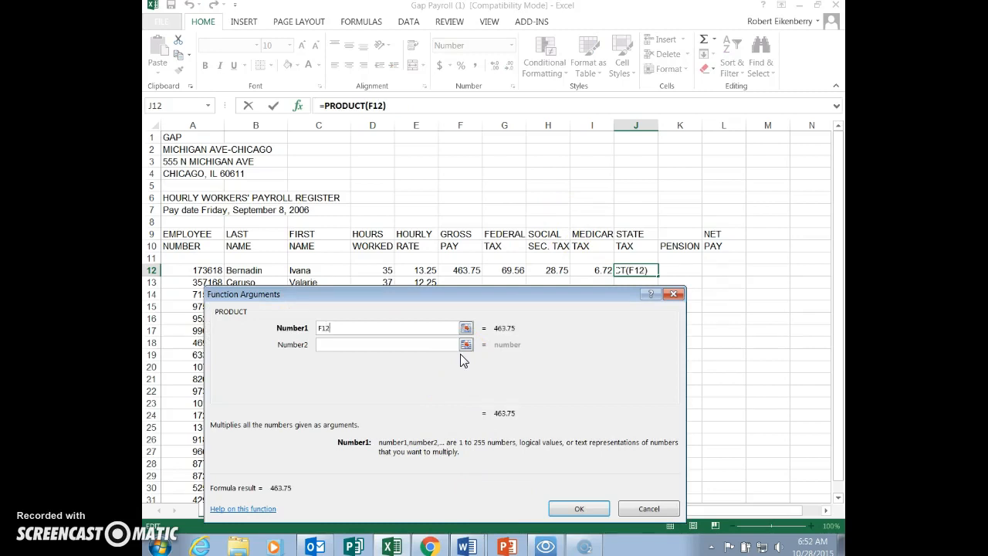
{"action": "type", "text": "*4"}
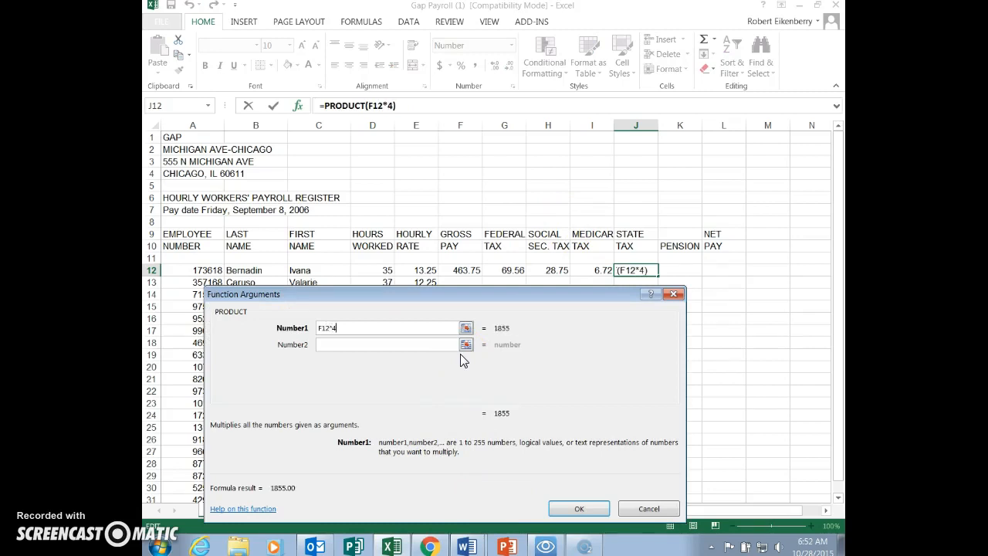
{"action": "type", "text": "%"}
{"action": "left_click", "coordinate": [464, 388]}
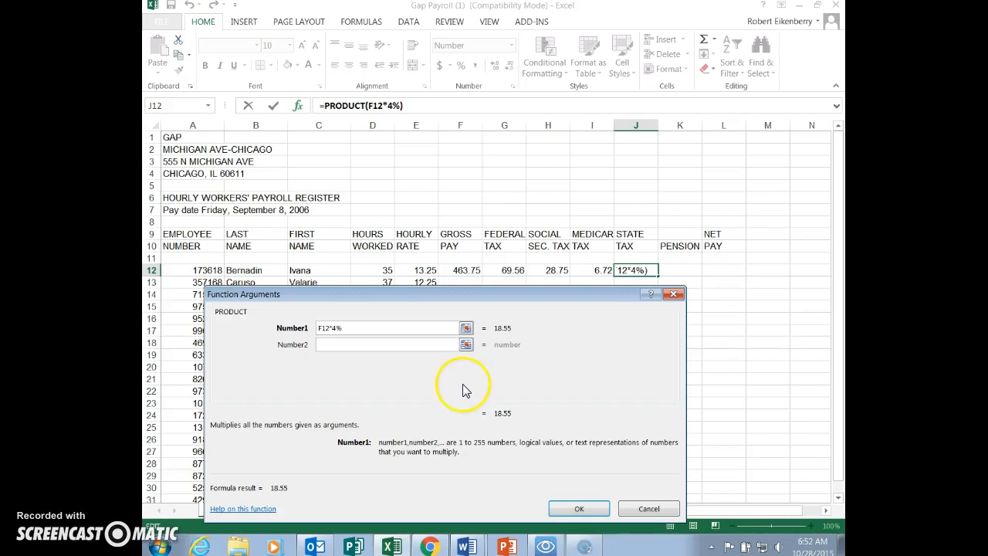
{"action": "left_click", "coordinate": [578, 510]}
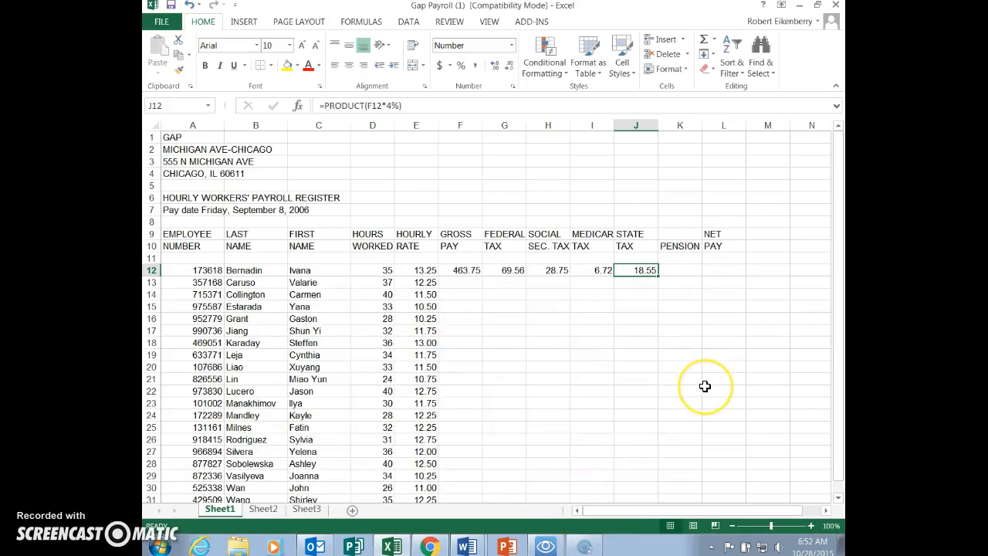
- Check the pension instruction in Word, and compute the first employee's pension in Excel cell K12 using PRODUCT with F12*3%
{"action": "key", "text": "alt+Tab"}
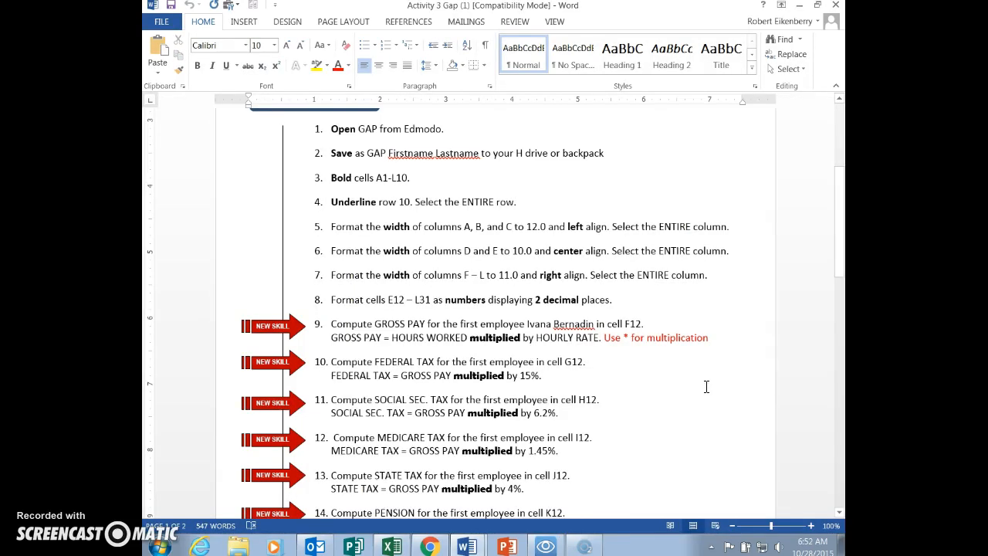
{"action": "scroll", "coordinate": [642, 419], "scroll_direction": "down", "scroll_amount": 3}
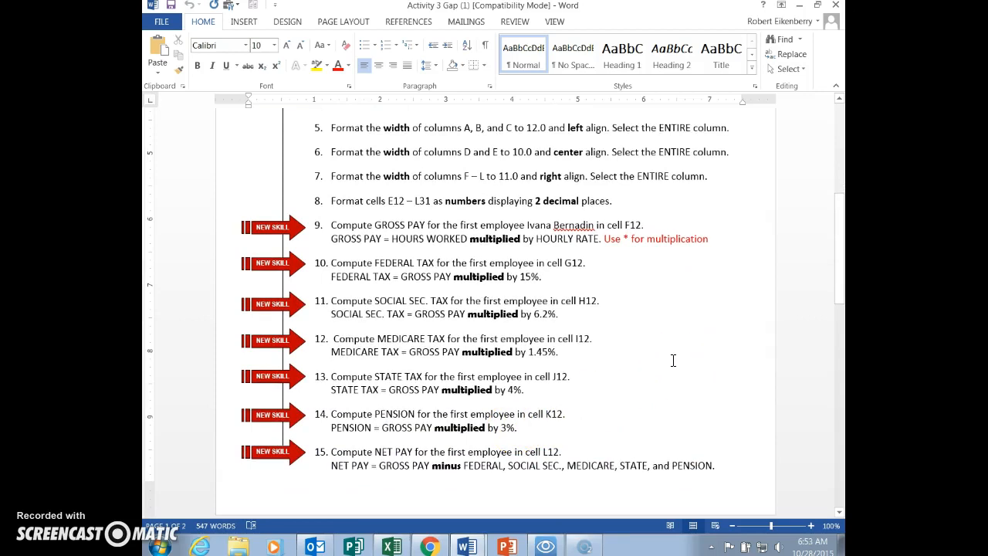
{"action": "key", "text": "alt+Tab"}
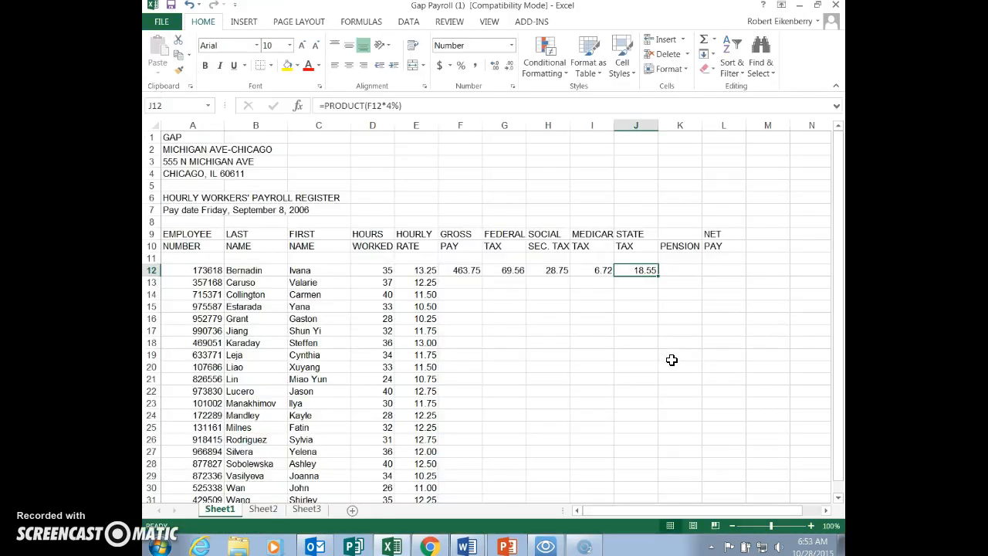
{"action": "left_click", "coordinate": [679, 271]}
{"action": "left_click", "coordinate": [714, 39]}
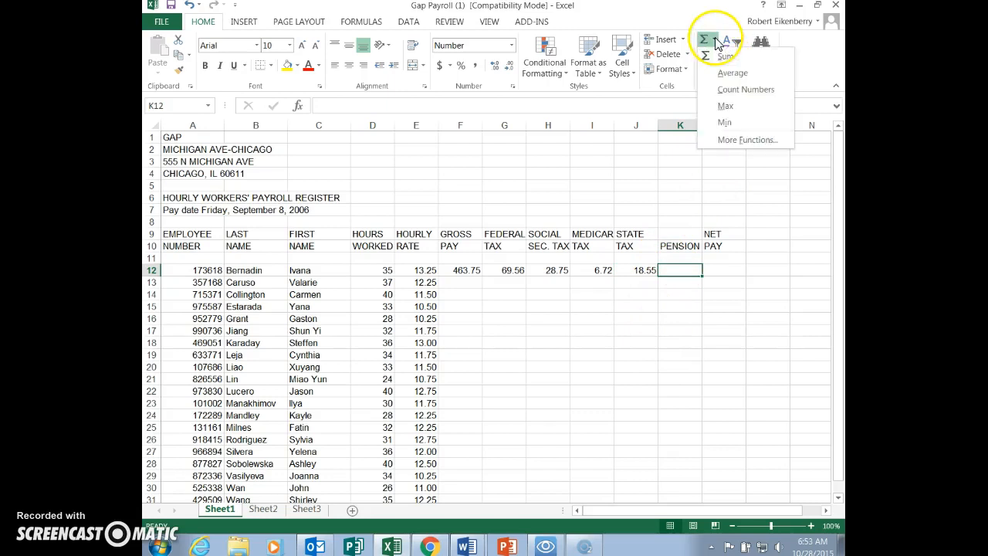
{"action": "left_click", "coordinate": [750, 140]}
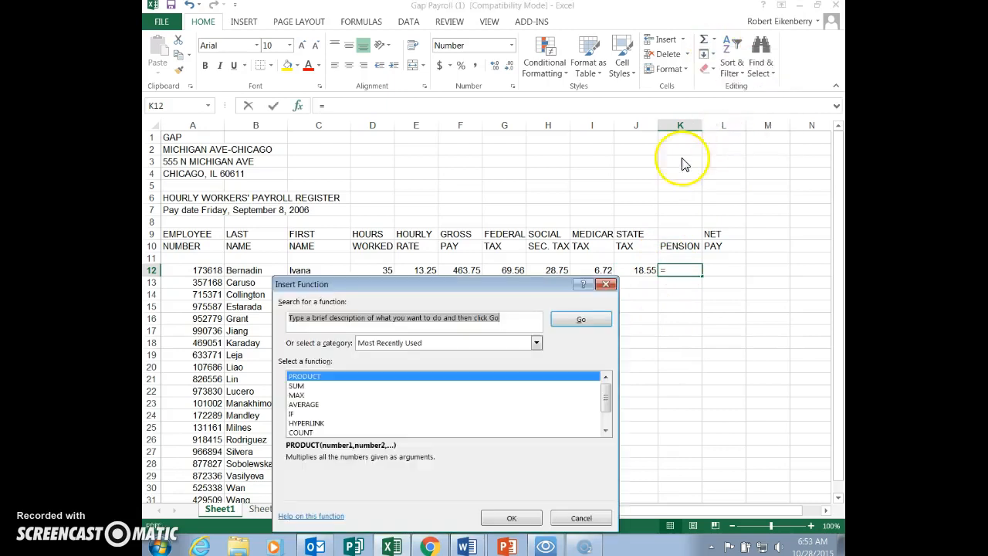
{"action": "left_click", "coordinate": [511, 517]}
{"action": "key", "text": "BackSpace"}
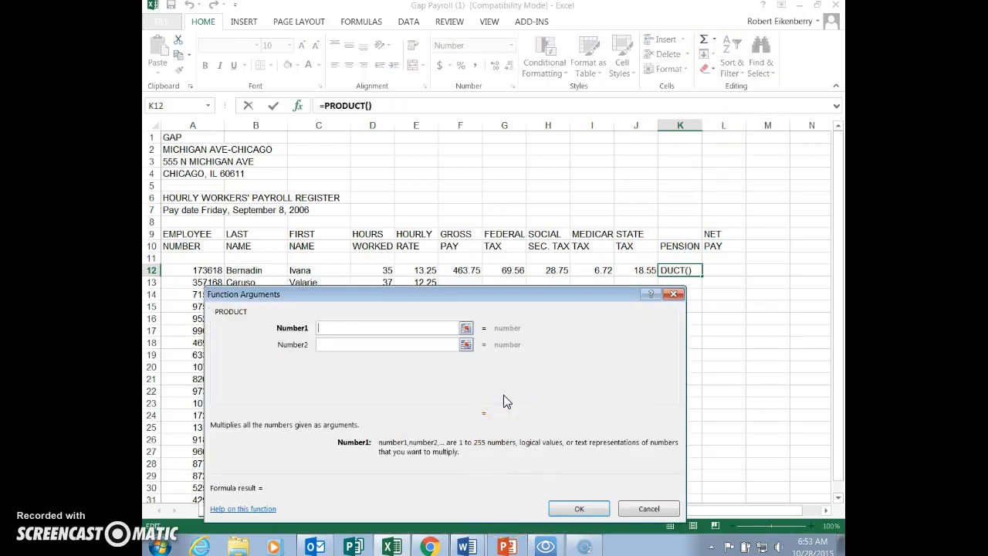
{"action": "type", "text": "F12"}
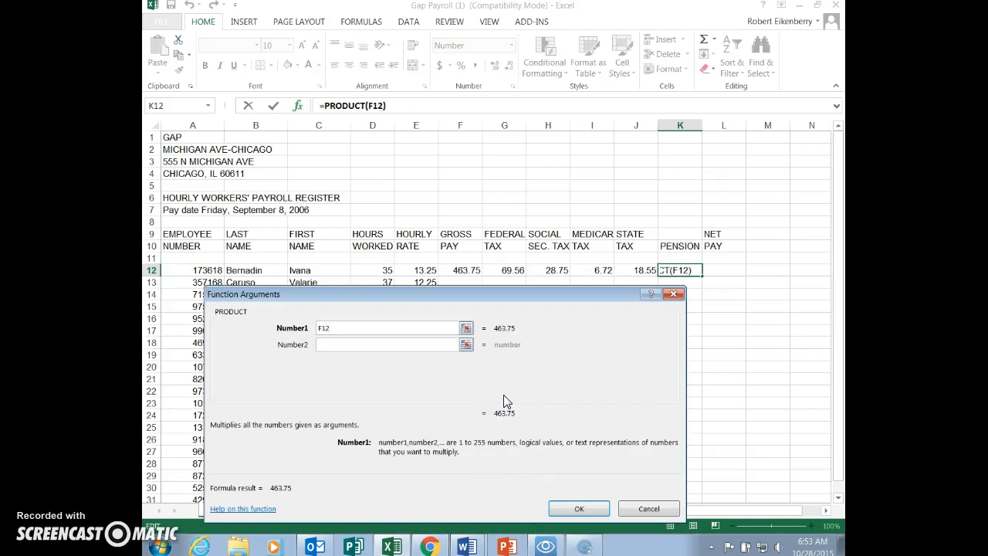
{"action": "type", "text": "*3%"}
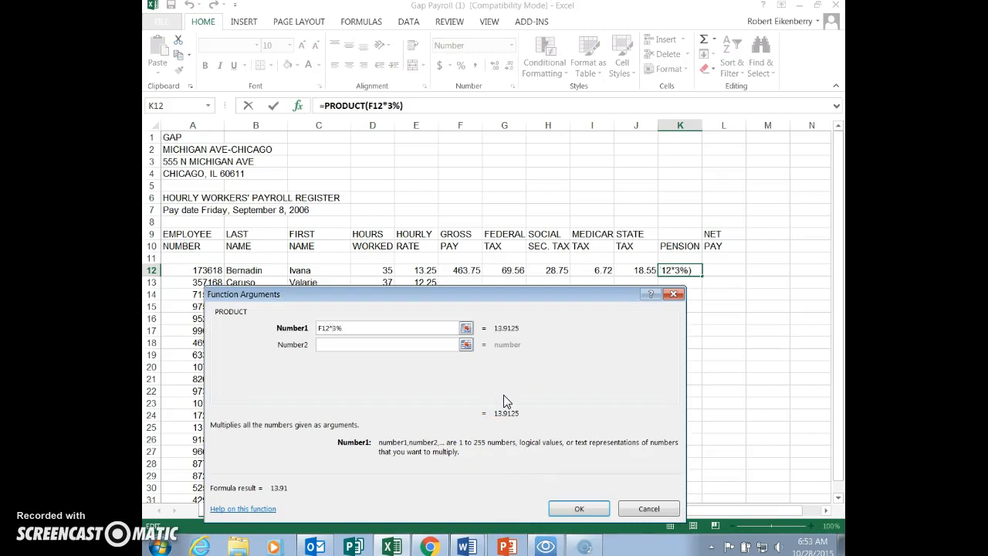
{"action": "left_click", "coordinate": [579, 508]}
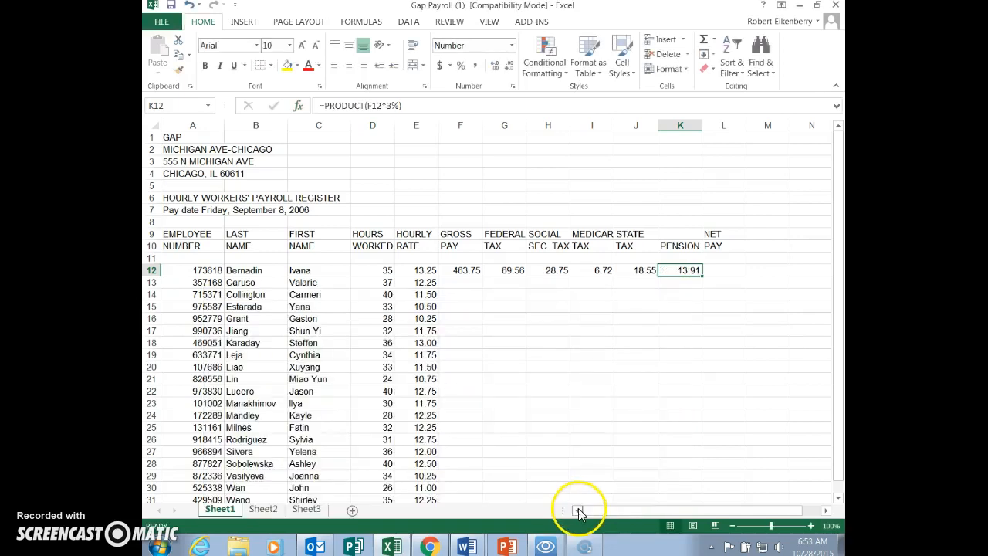
- Insert the SUM function in cell L12 for the first employee's net pay
{"action": "left_click", "coordinate": [727, 273]}
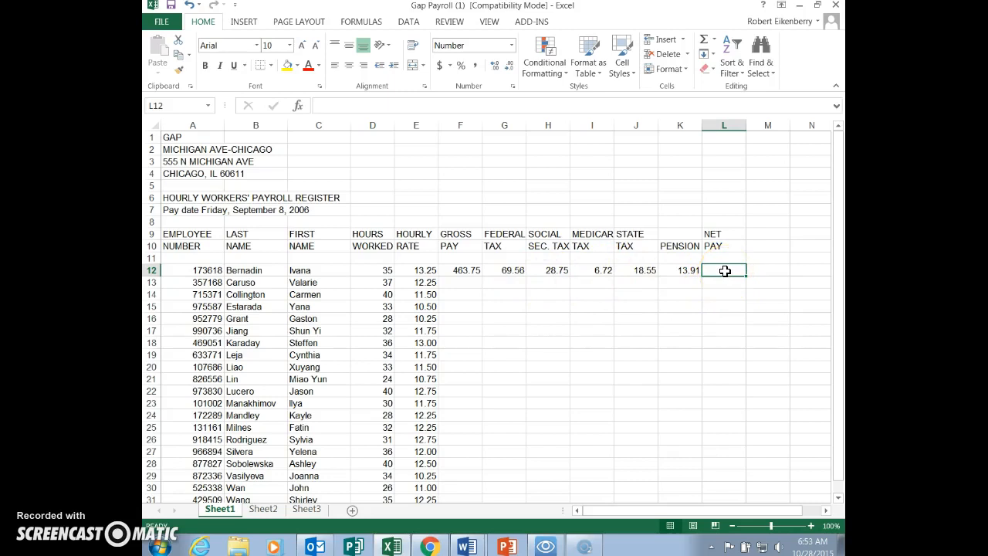
{"action": "left_click", "coordinate": [715, 42]}
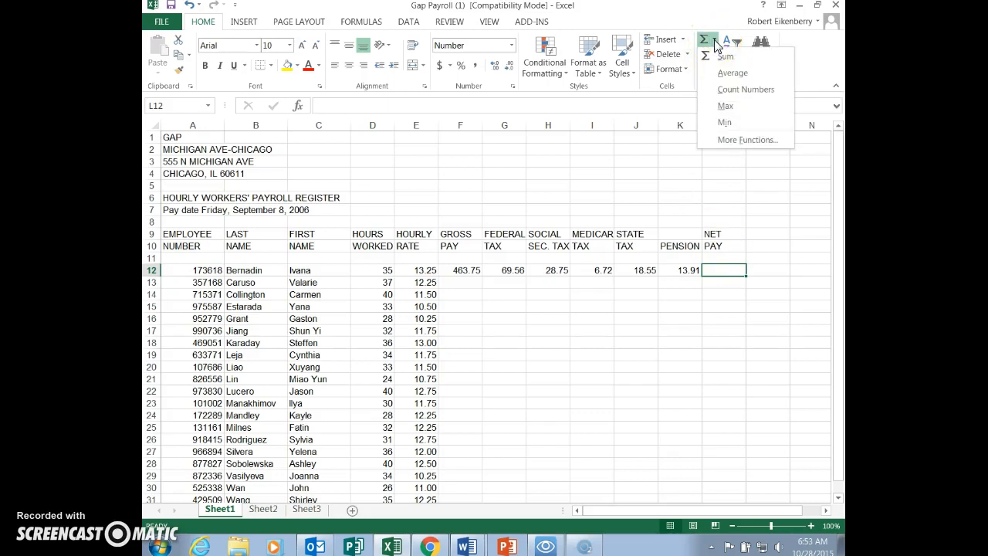
{"action": "left_click", "coordinate": [746, 140]}
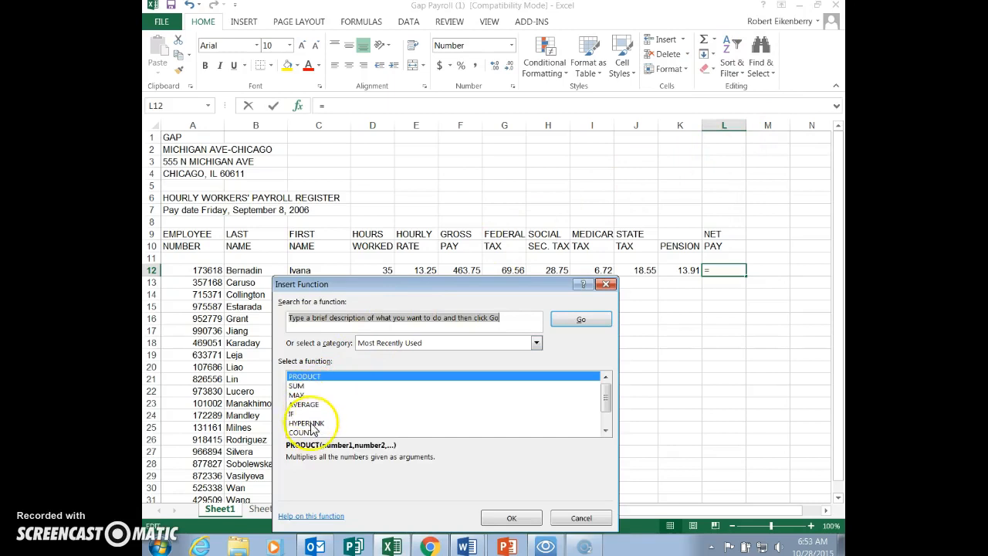
{"action": "left_click", "coordinate": [307, 388]}
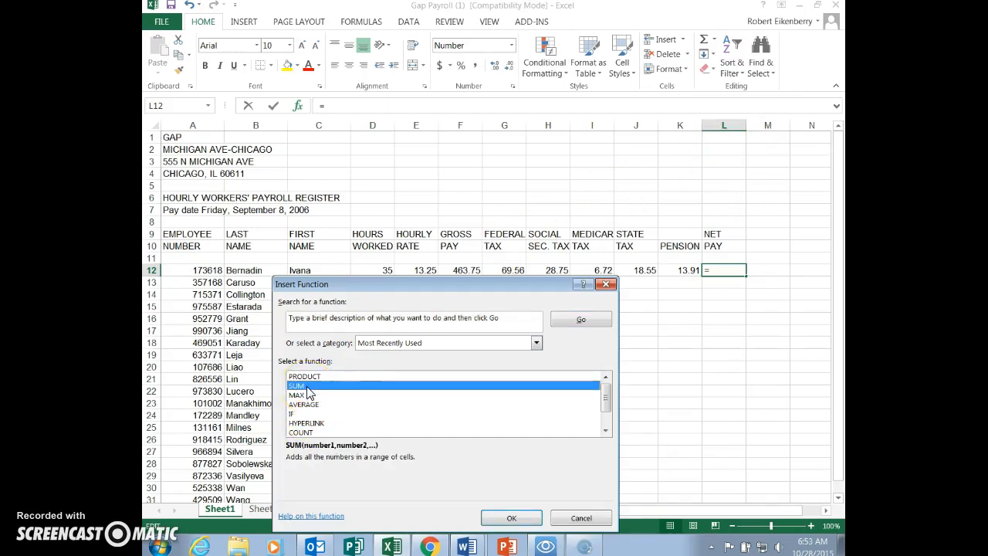
{"action": "left_click", "coordinate": [342, 389]}
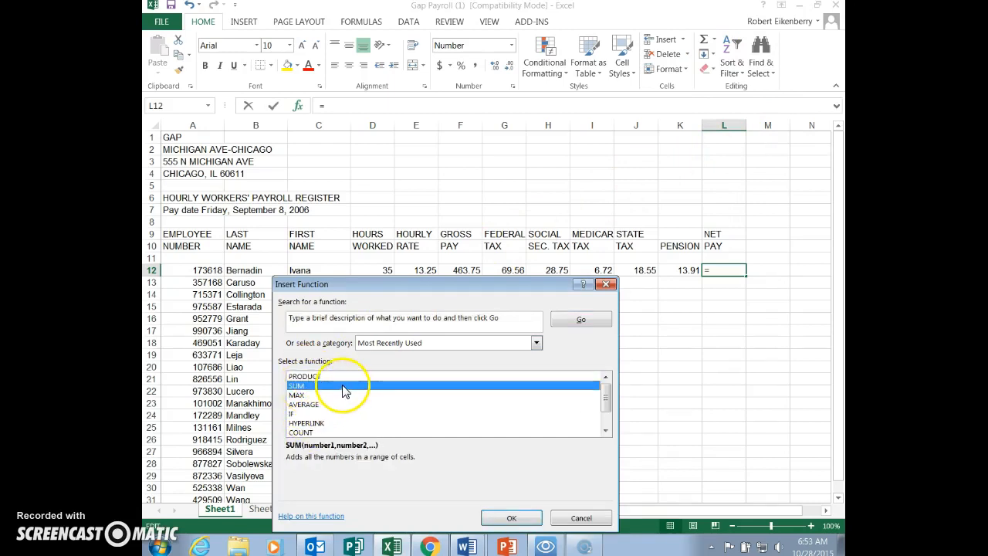
{"action": "left_click", "coordinate": [509, 518]}
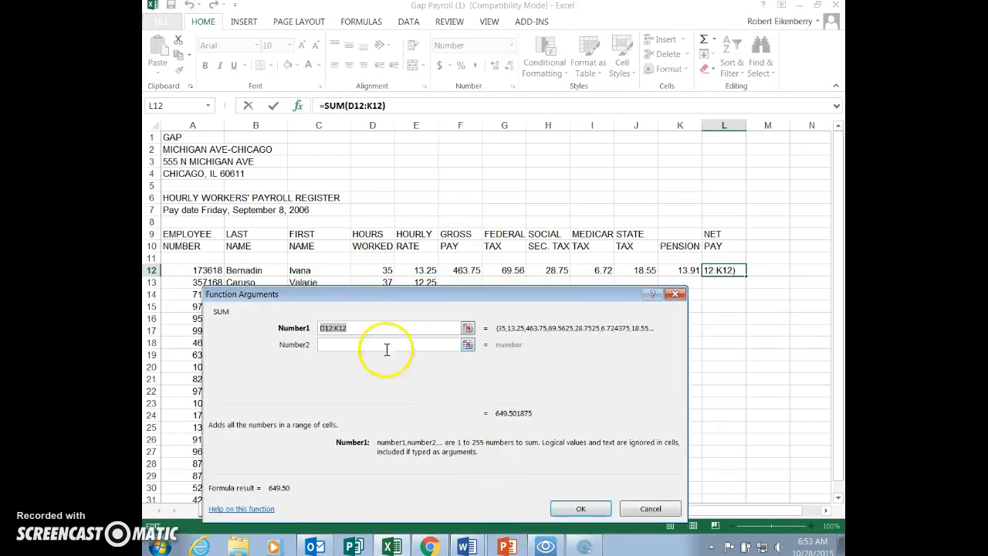
- Set the SUM argument in cell L12 to F12-G12-H12-I12-J12-K12 to compute the first employee's net pay
{"action": "key", "text": "BackSpace"}
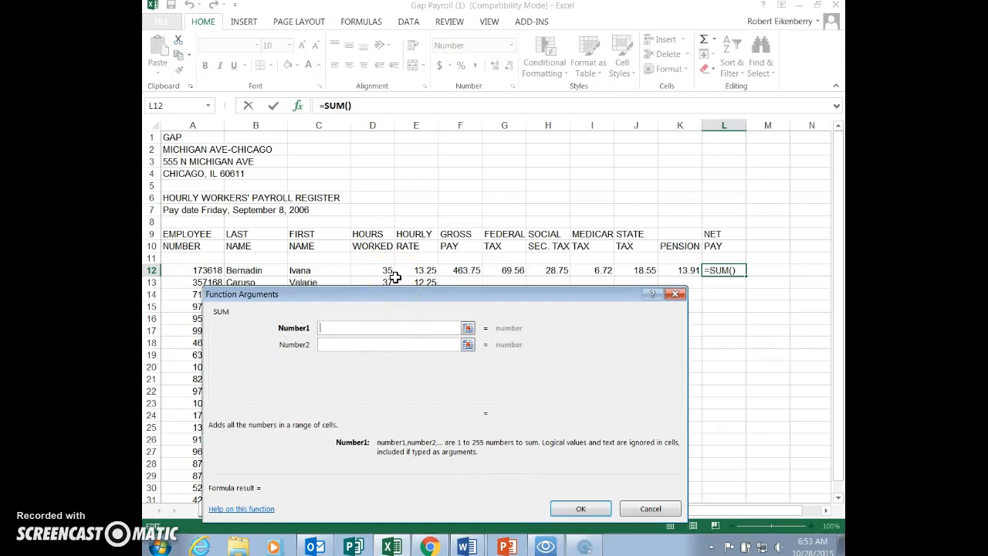
{"action": "type", "text": "F12"}
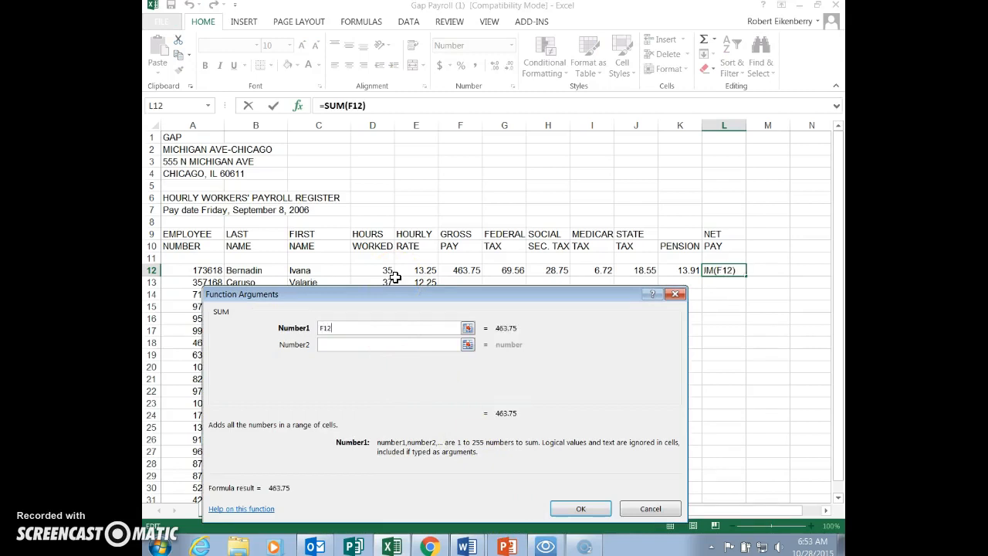
{"action": "type", "text": "-"}
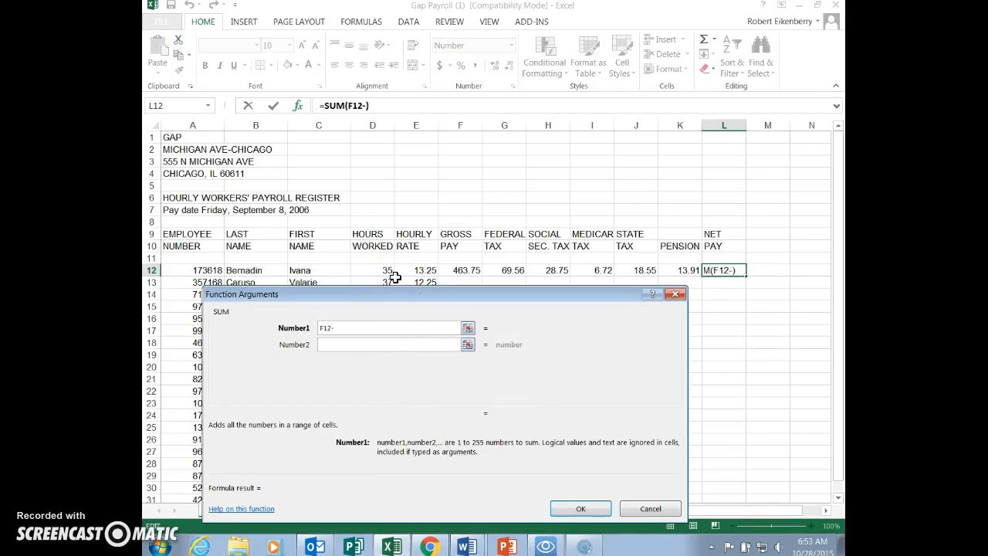
{"action": "left_click_drag", "start_coordinate": [389, 294], "coordinate": [407, 306]}
{"action": "left_click", "coordinate": [444, 357]}
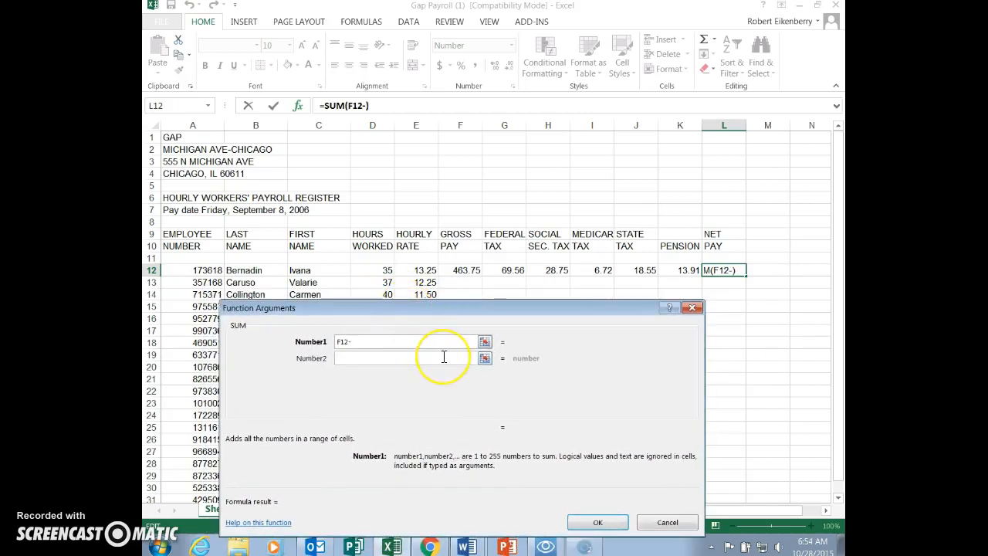
{"action": "type", "text": "F12-G12-"}
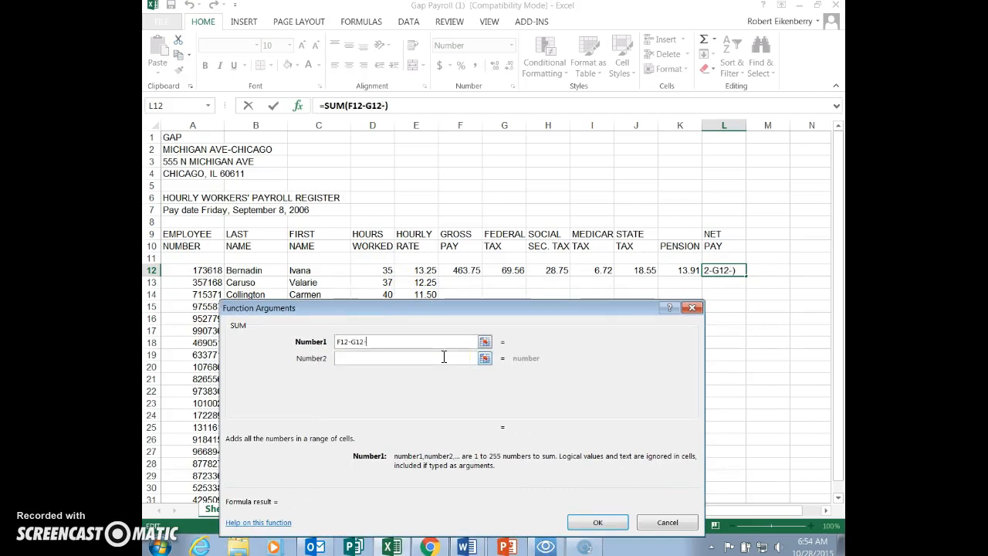
{"action": "type", "text": "H12"}
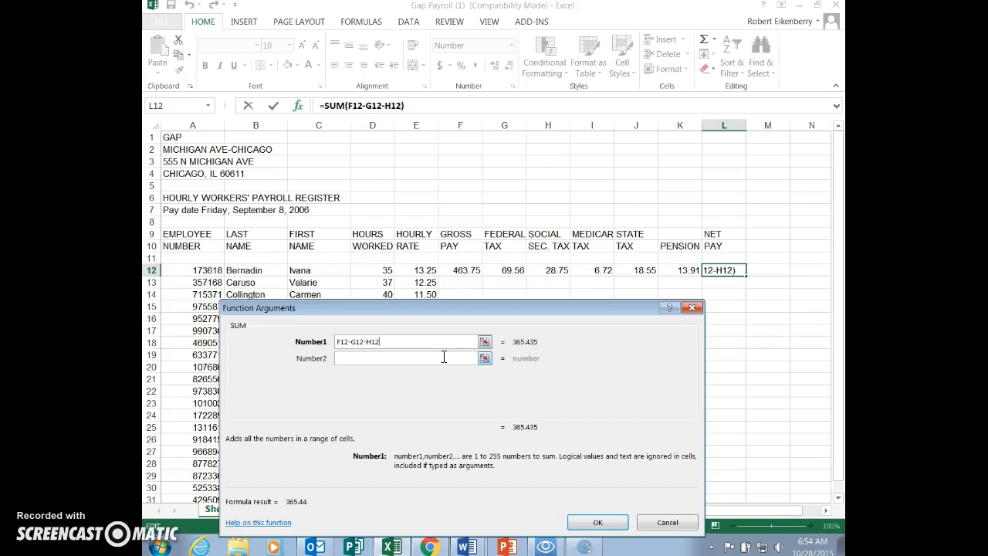
{"action": "type", "text": "-"}
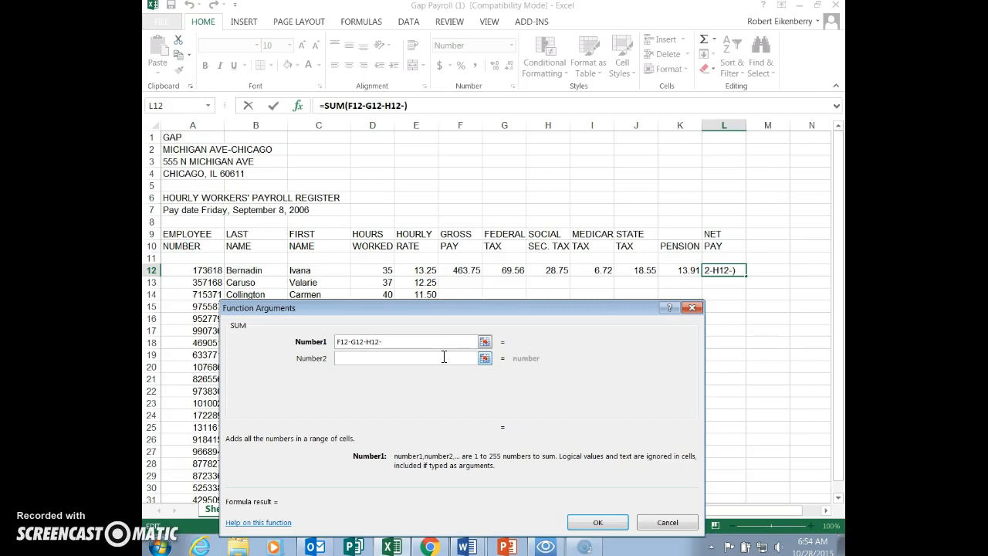
{"action": "type", "text": "I12"}
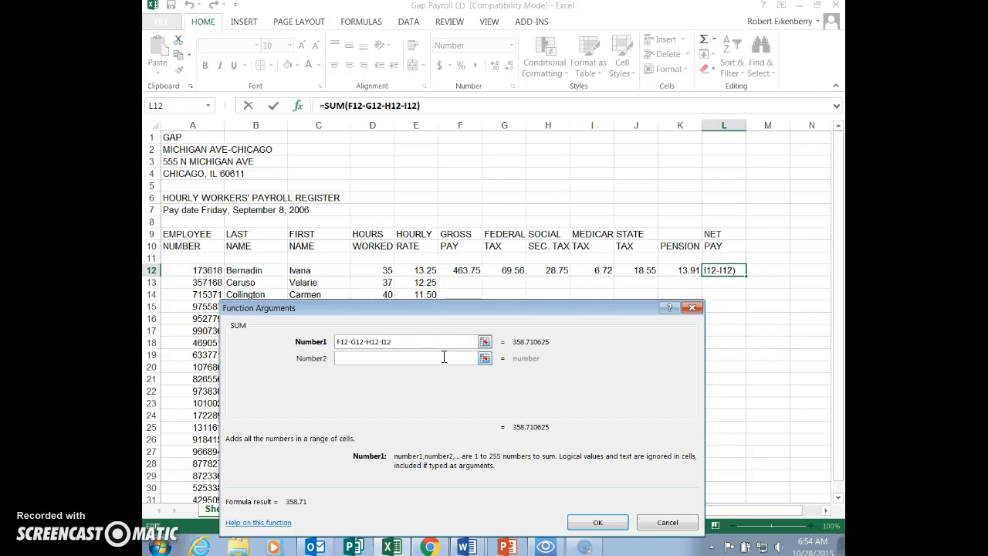
{"action": "type", "text": "-"}
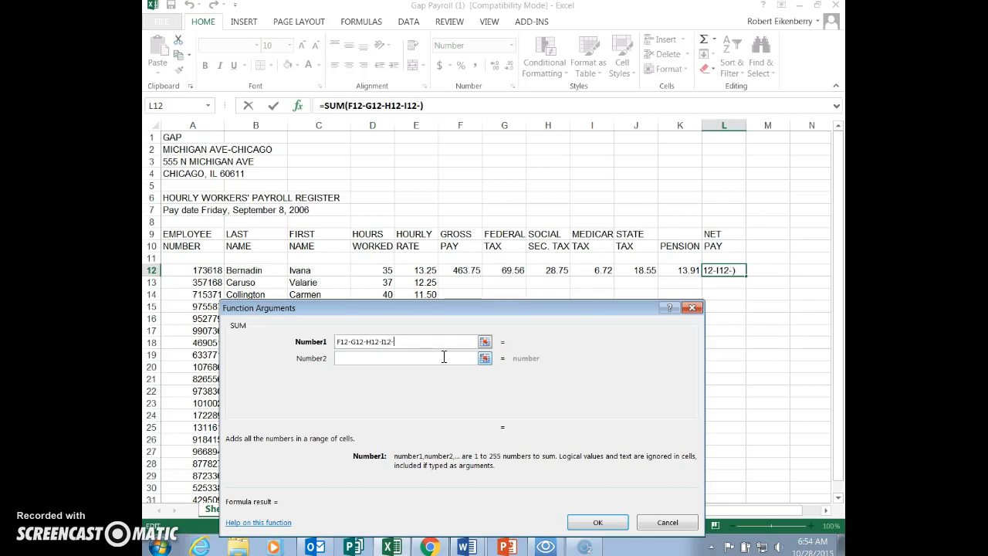
{"action": "type", "text": "J1"}
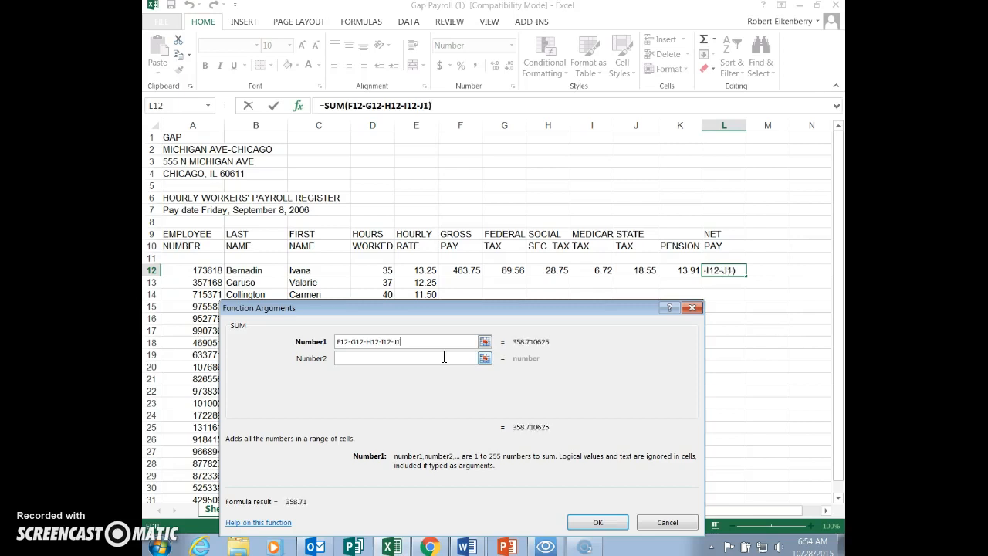
{"action": "type", "text": "2-"}
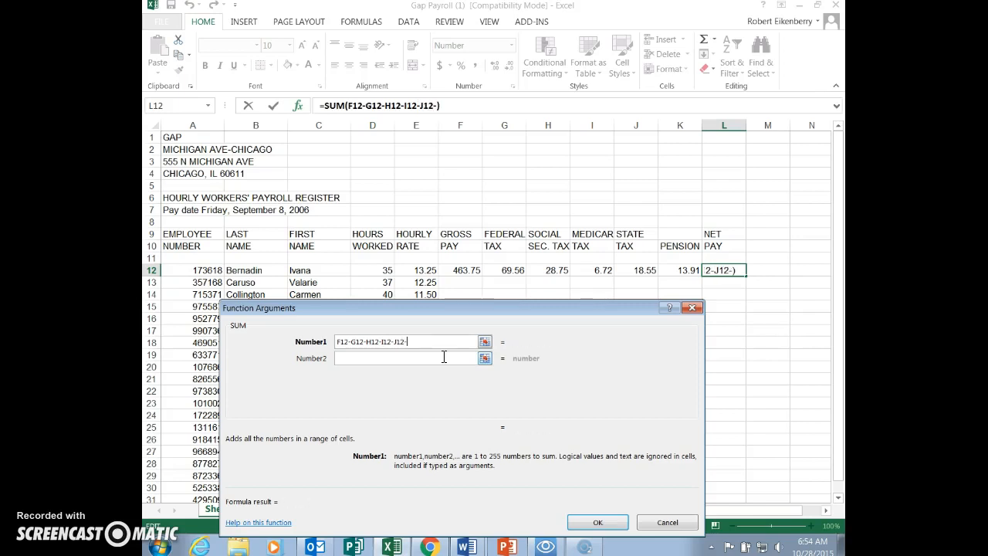
{"action": "type", "text": "K12"}
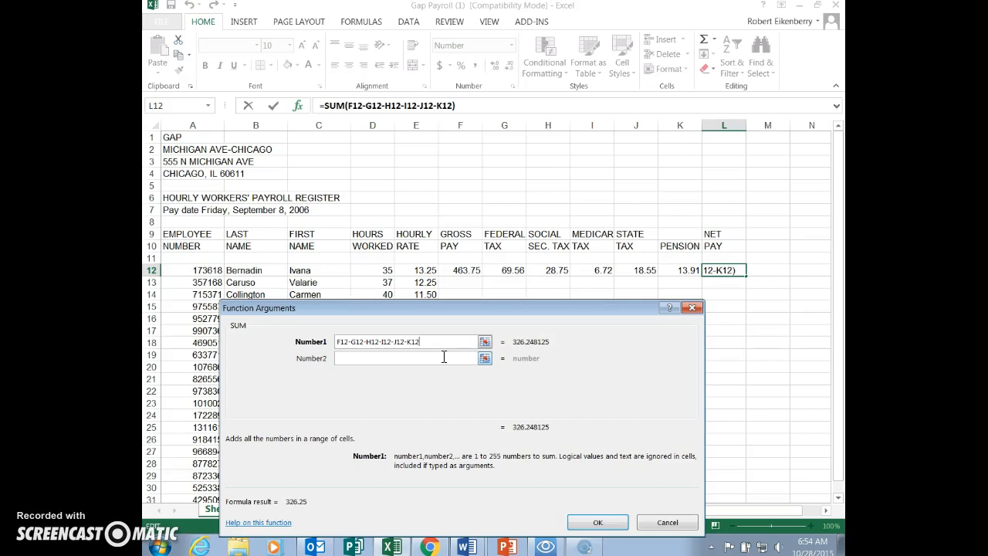
{"action": "left_click", "coordinate": [604, 521]}
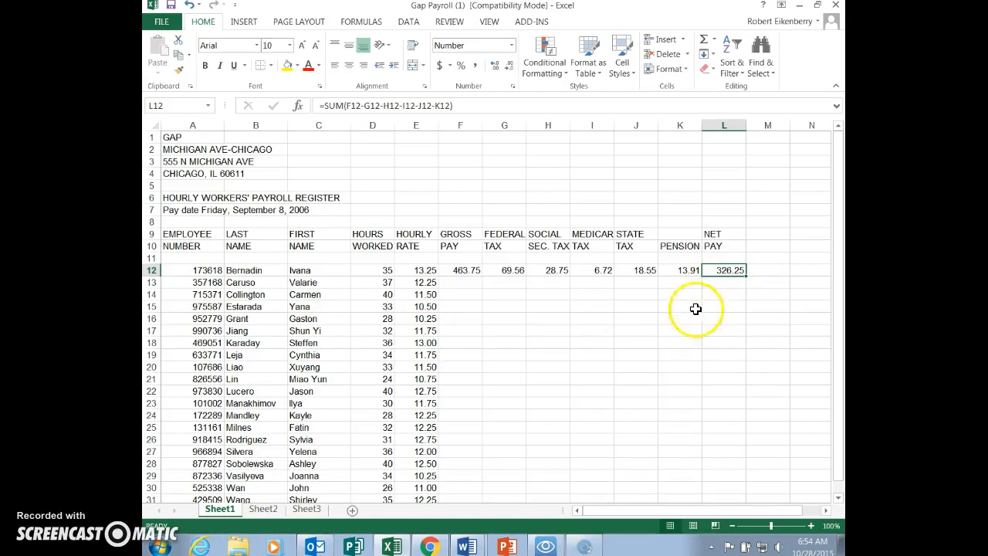
- Check the AutoFill instruction in Word, and fill the gross pay formula in Excel from F12 down to row 31
{"action": "key", "text": "alt+Tab"}
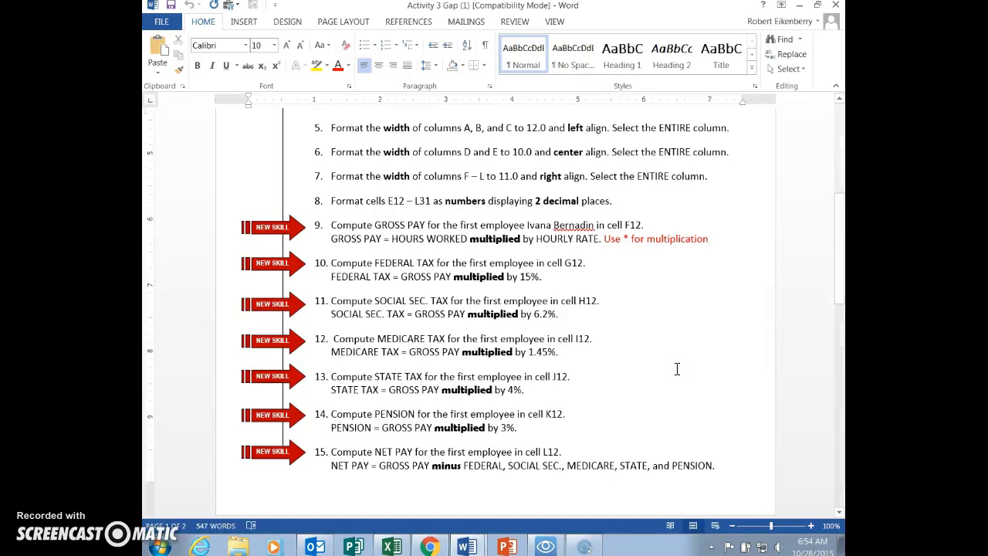
{"action": "scroll", "coordinate": [664, 370], "scroll_direction": "down", "scroll_amount": 5}
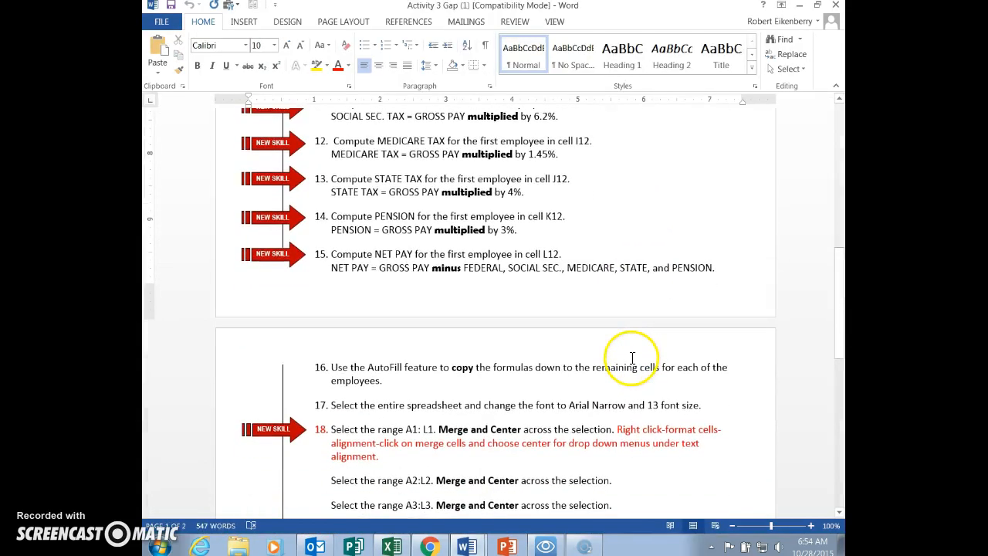
{"action": "key", "text": "alt+Tab"}
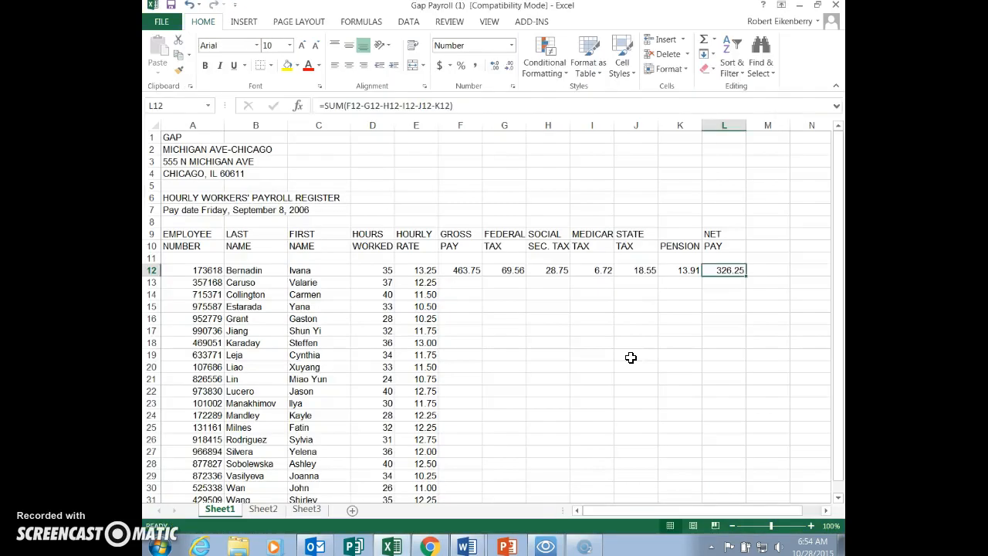
{"action": "left_click", "coordinate": [472, 271]}
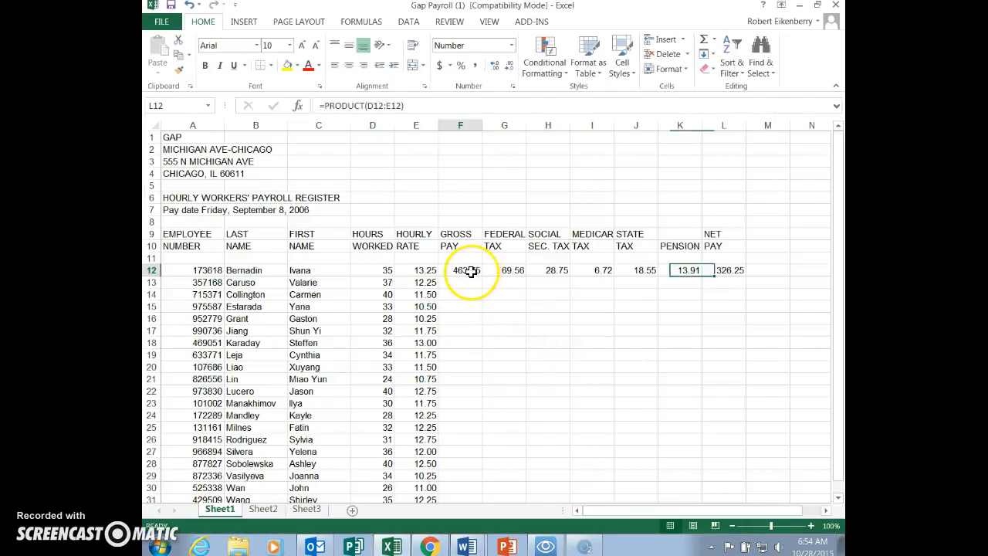
{"action": "left_click_drag", "start_coordinate": [483, 276], "coordinate": [470, 475]}
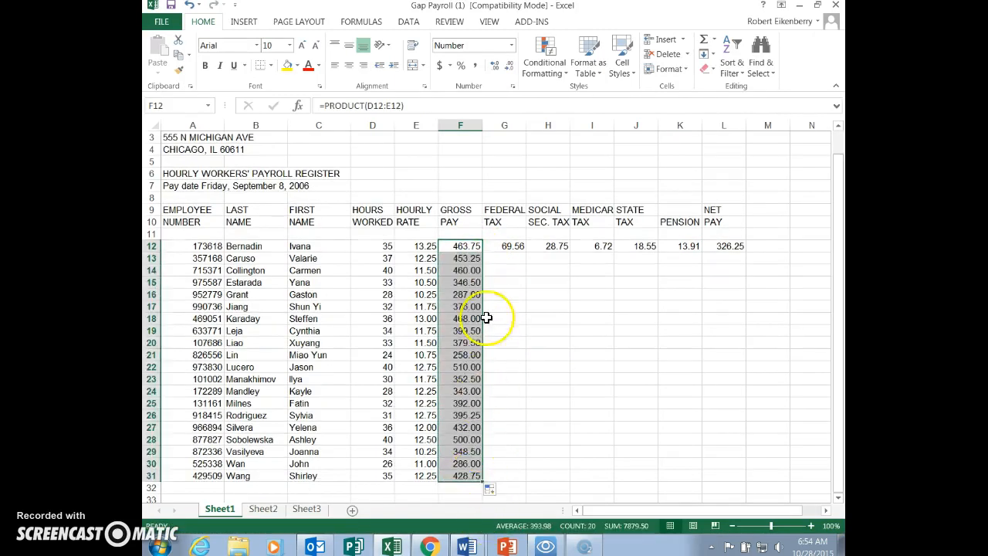
- Fill the federal, social security, Medicare and state tax formulas in G12 through J12 down to row 31
{"action": "left_click", "coordinate": [513, 247]}
{"action": "left_click_drag", "start_coordinate": [527, 253], "coordinate": [532, 489]}
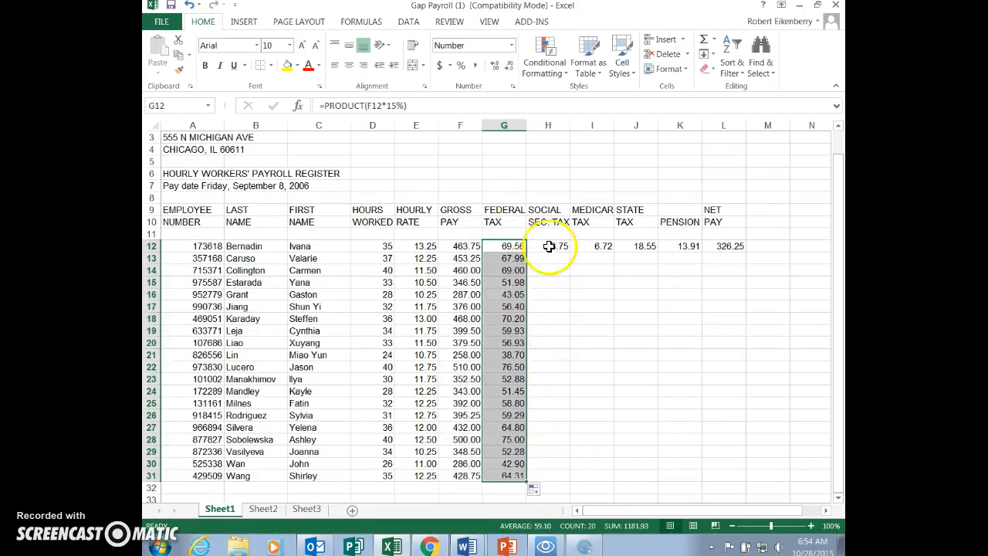
{"action": "left_click", "coordinate": [549, 245]}
{"action": "left_click_drag", "start_coordinate": [572, 252], "coordinate": [579, 478]}
{"action": "left_click", "coordinate": [596, 247]}
{"action": "left_click_drag", "start_coordinate": [615, 250], "coordinate": [619, 478]}
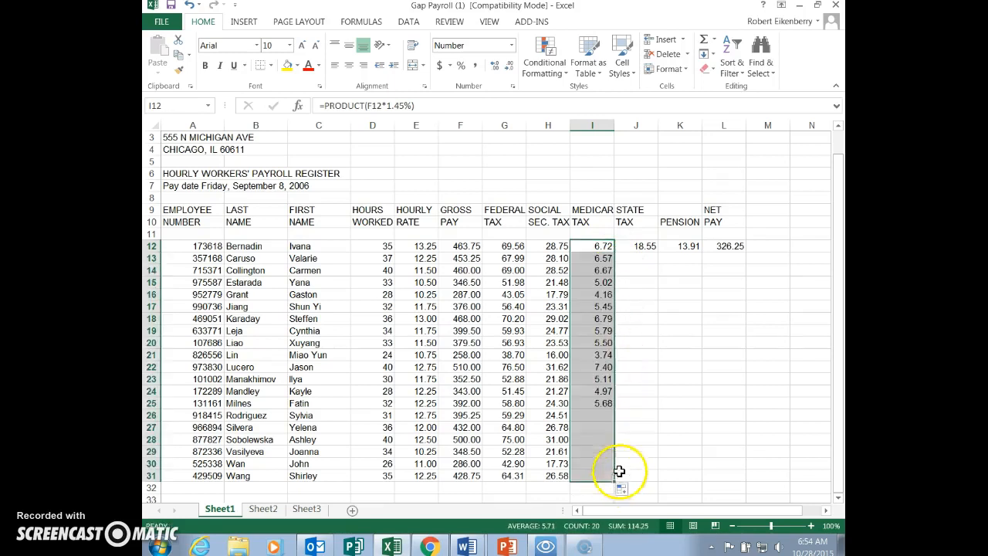
{"action": "left_click", "coordinate": [641, 246]}
{"action": "left_click_drag", "start_coordinate": [658, 251], "coordinate": [662, 480]}
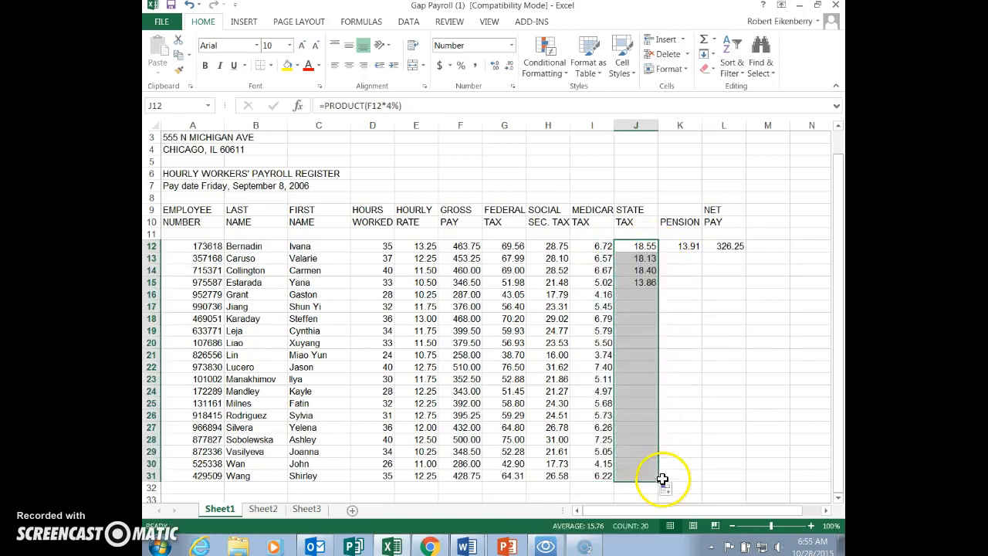
- Fill the pension formula in K12 and the net pay formula in L12 down to row 31
{"action": "left_click", "coordinate": [690, 246]}
{"action": "left_click_drag", "start_coordinate": [704, 255], "coordinate": [692, 475]}
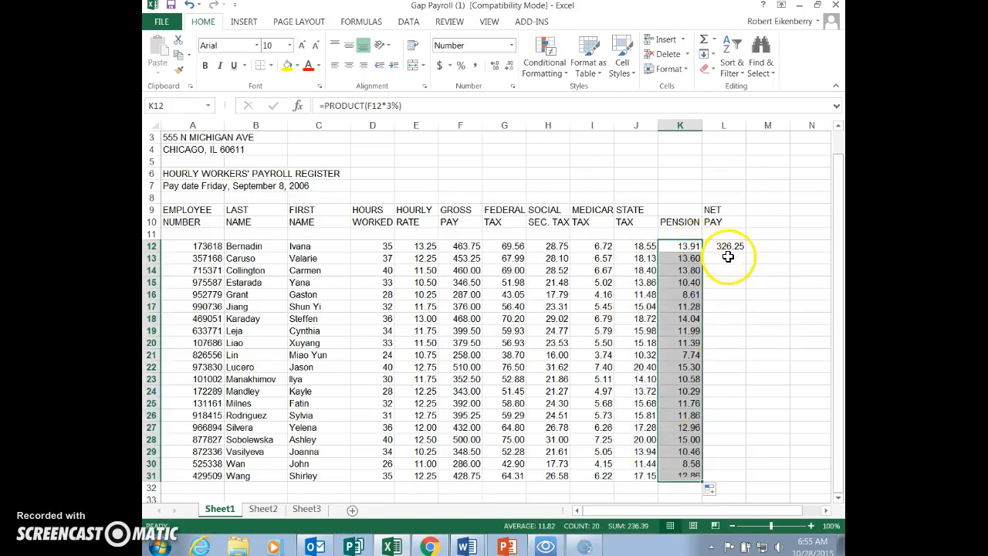
{"action": "left_click", "coordinate": [728, 247]}
{"action": "left_click_drag", "start_coordinate": [744, 252], "coordinate": [748, 476]}
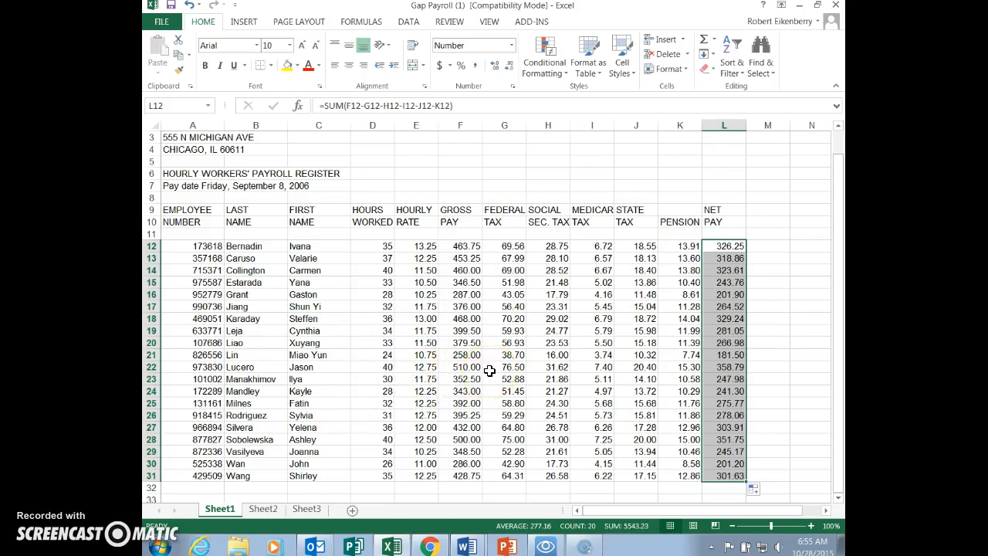
- Check the font instruction in Word, and format the entire Excel worksheet in Arial Narrow at size 13
{"action": "key", "text": "alt+Tab"}
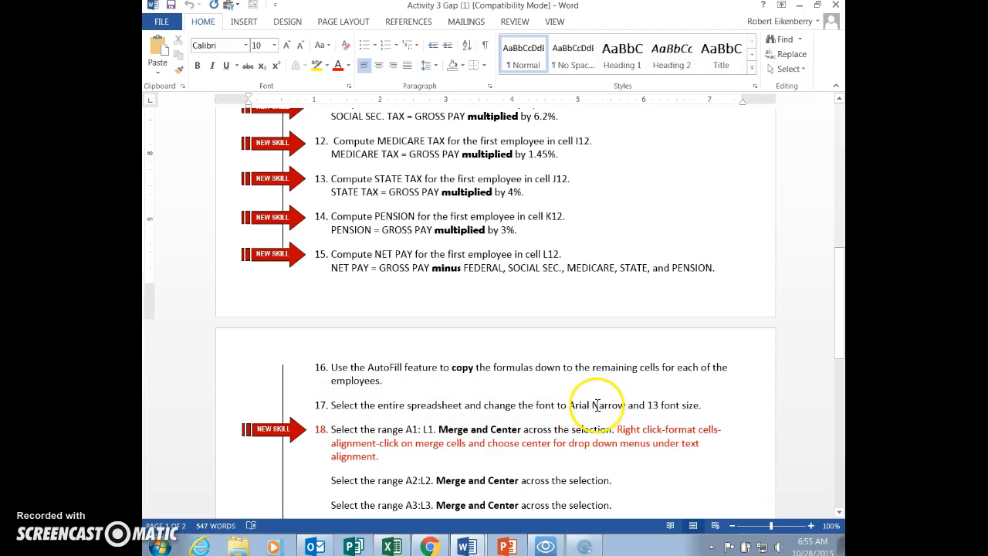
{"action": "key", "text": "alt+Tab"}
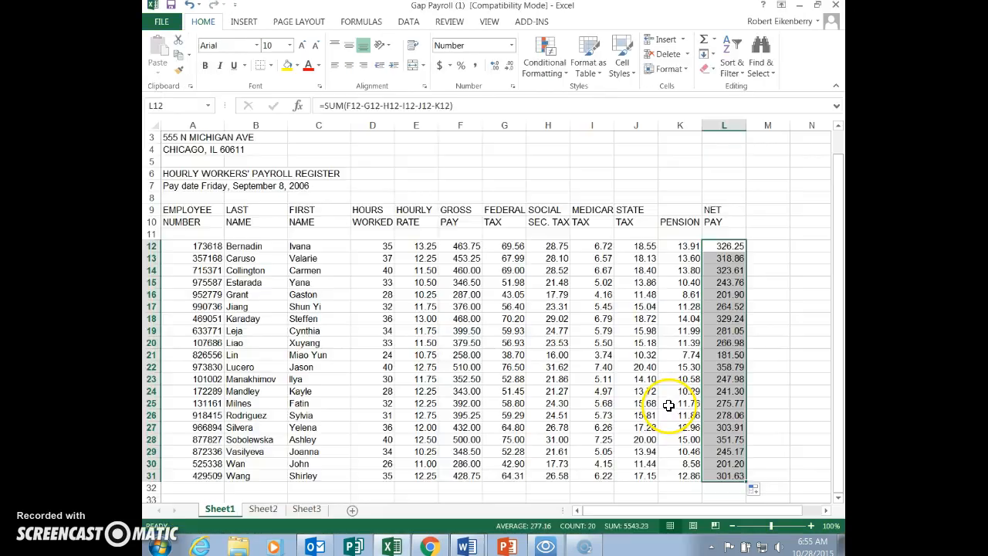
{"action": "left_click", "coordinate": [152, 123]}
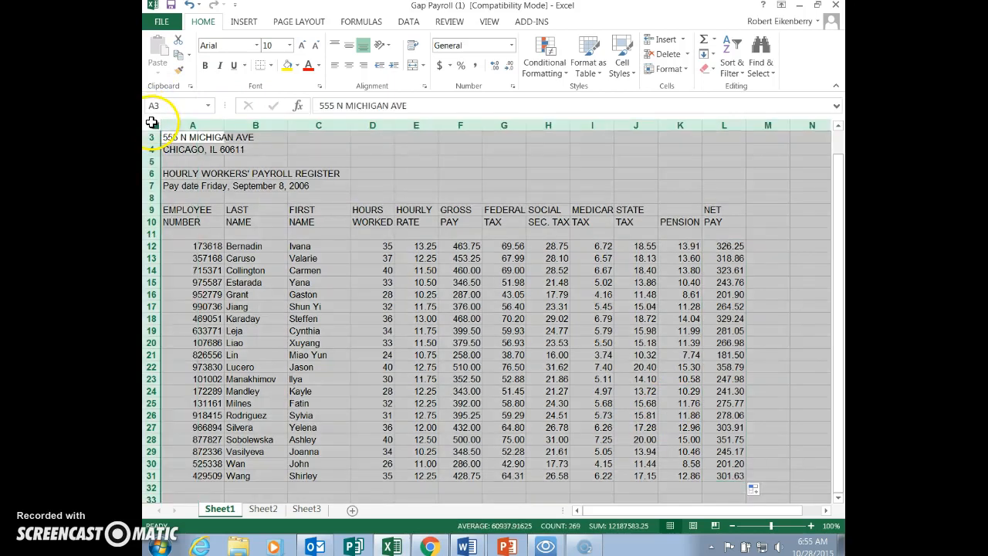
{"action": "left_click", "coordinate": [290, 44]}
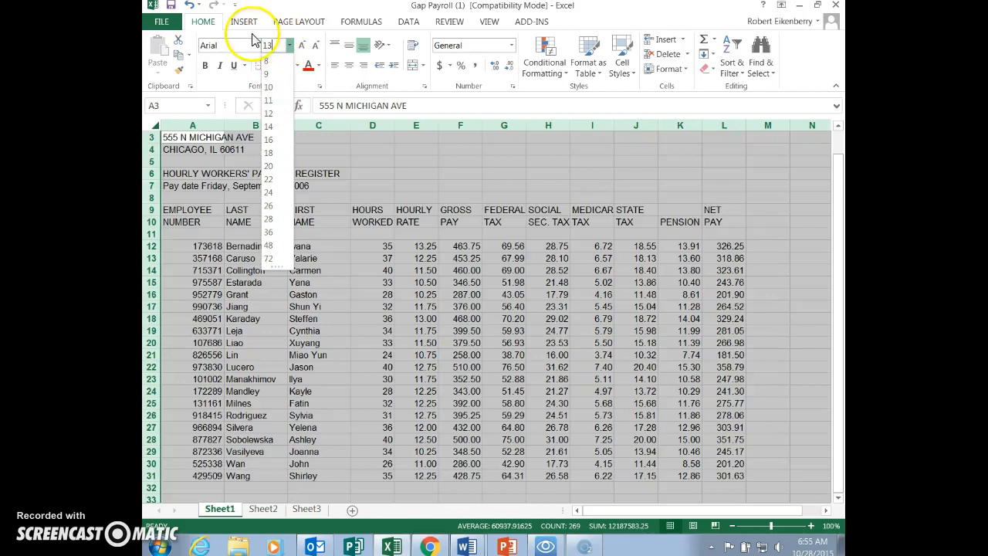
{"action": "left_click", "coordinate": [258, 45]}
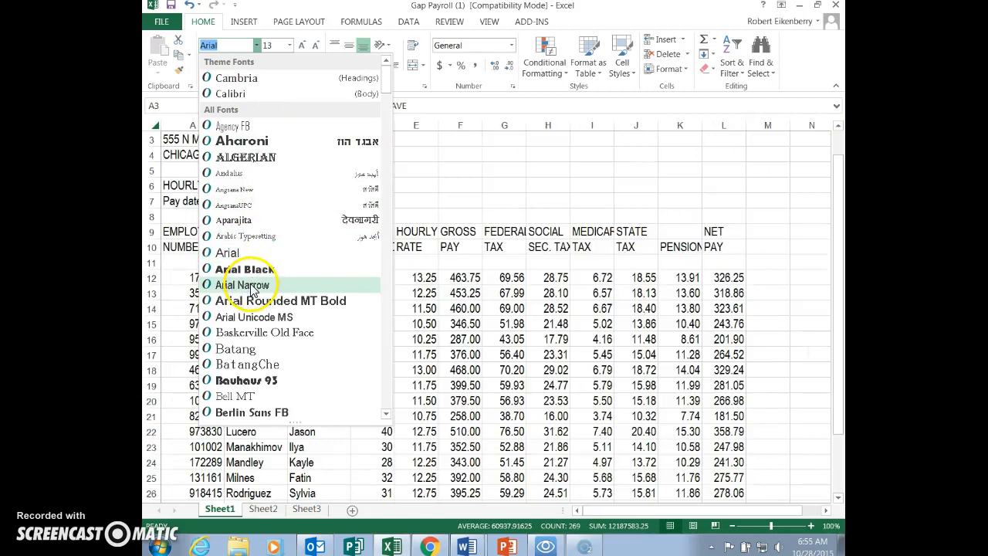
{"action": "left_click", "coordinate": [251, 284]}
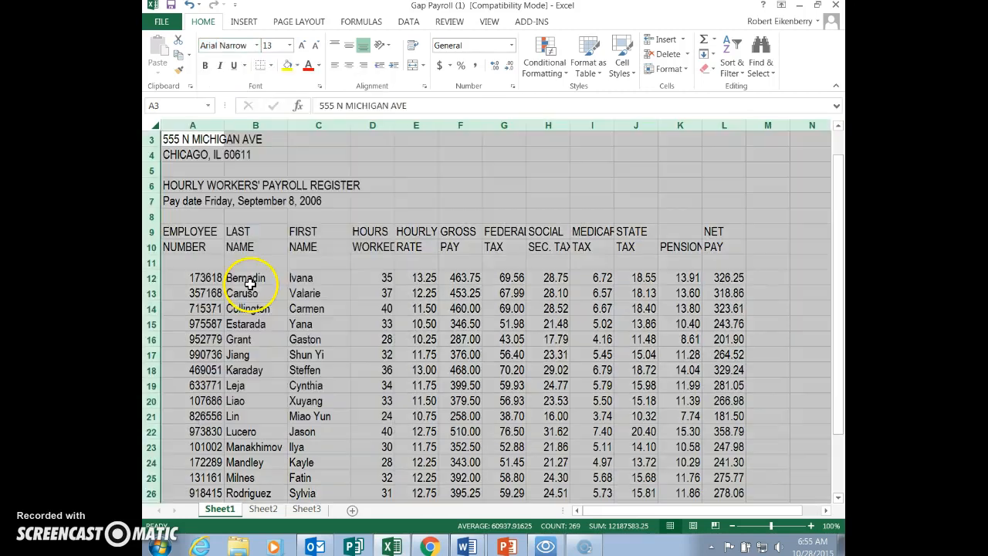
{"action": "left_click", "coordinate": [420, 264]}
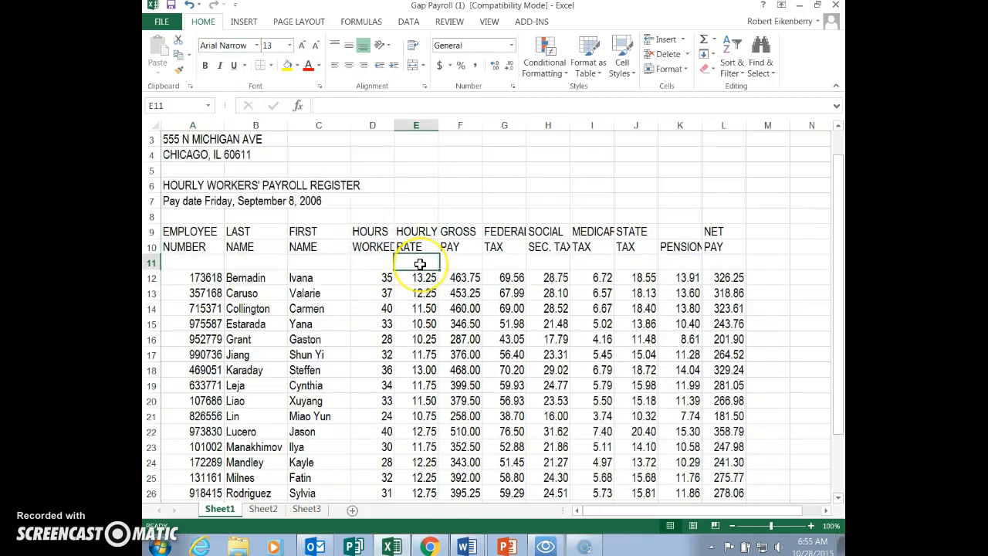
- Check the merge instruction in Word, and merge A1:L1 in Excel with horizontal and vertical alignment set to Center
{"action": "key", "text": "alt+Tab"}
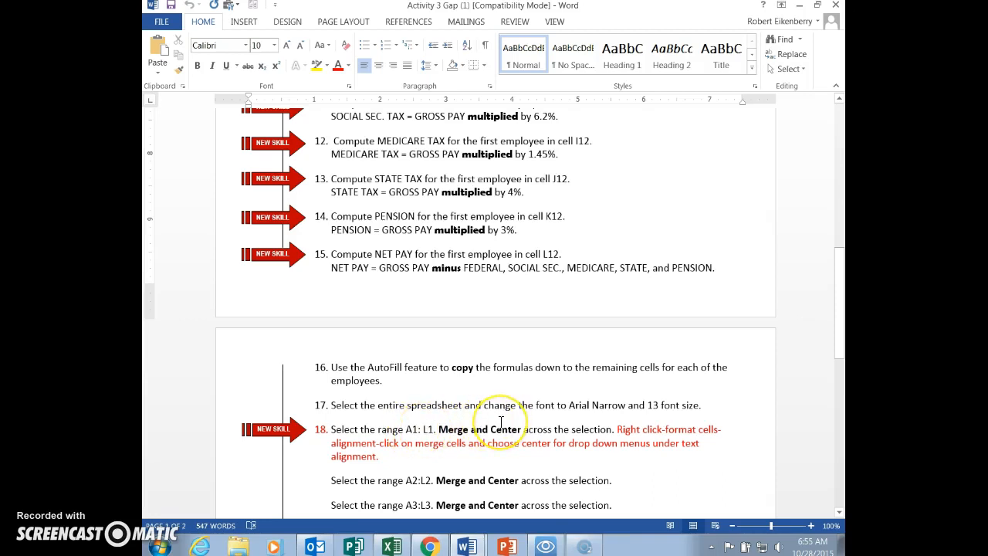
{"action": "key", "text": "alt+Tab"}
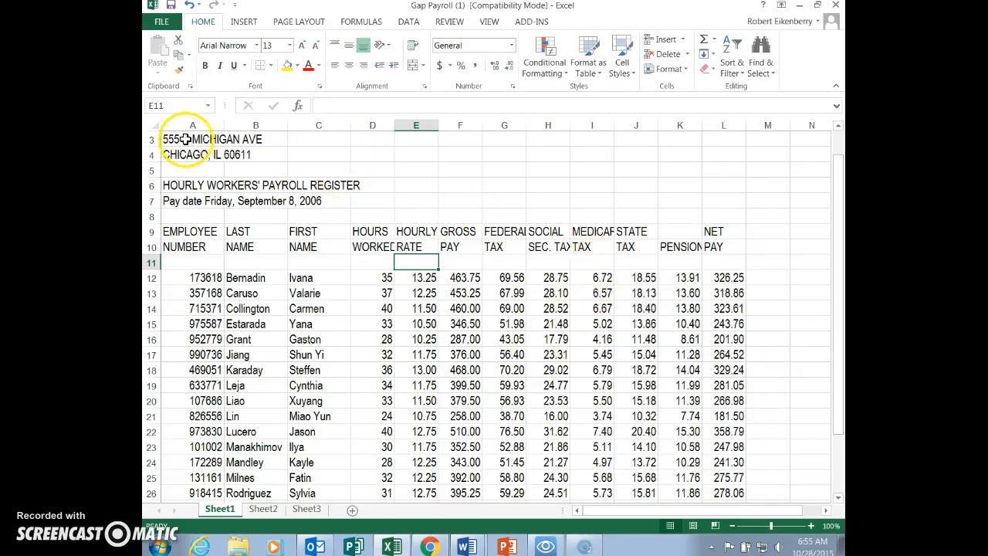
{"action": "left_click_drag", "start_coordinate": [839, 269], "coordinate": [834, 229]}
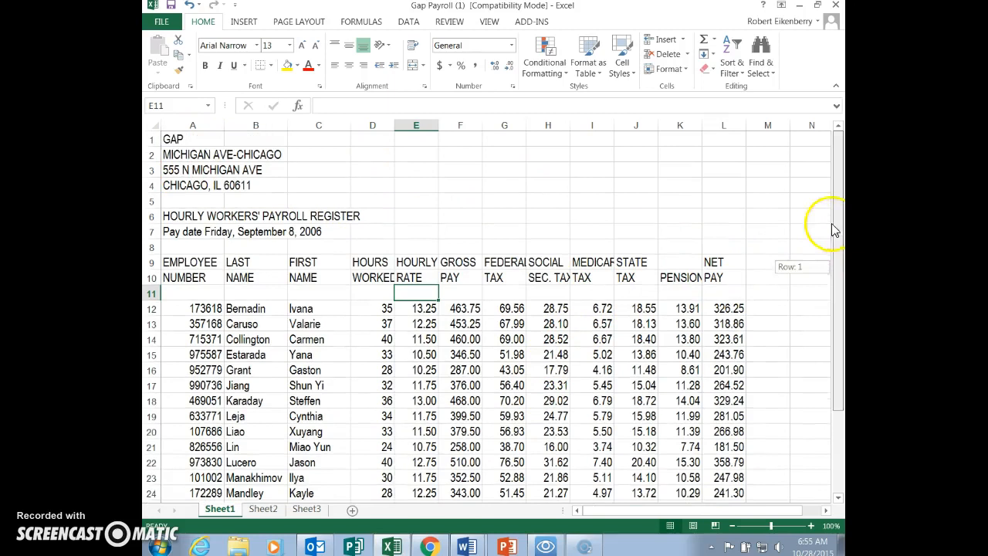
{"action": "left_click_drag", "start_coordinate": [174, 141], "coordinate": [721, 149]}
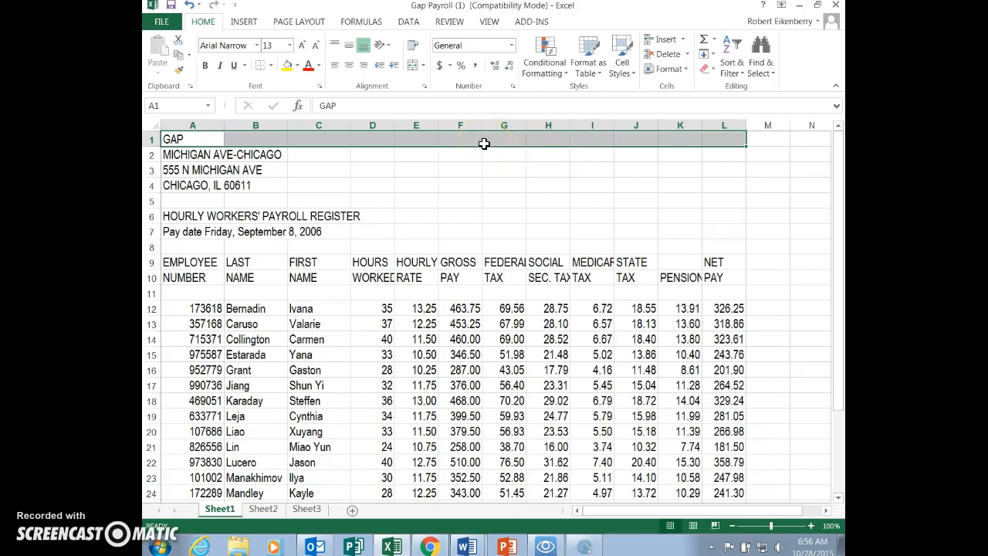
{"action": "key", "text": "alt+Tab"}
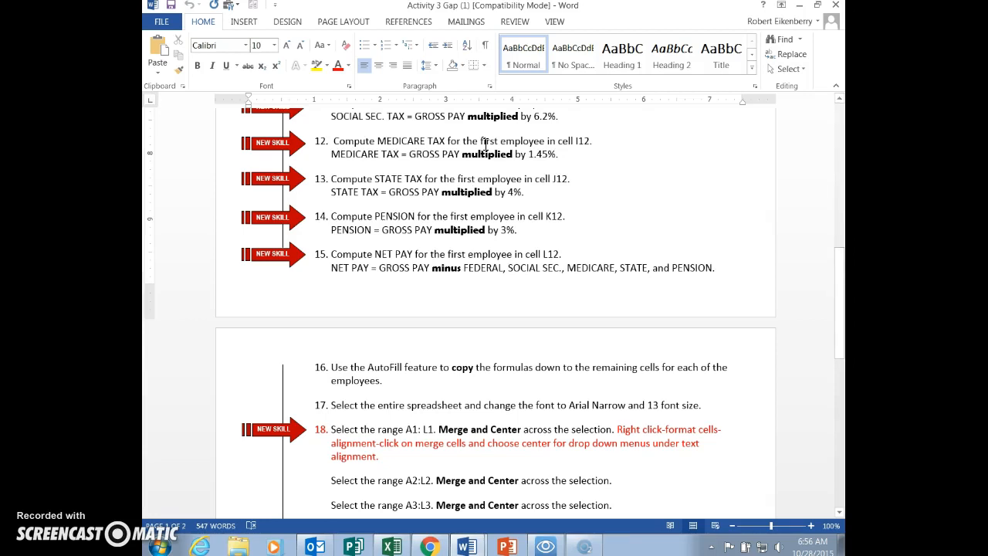
{"action": "key", "text": "alt+Tab"}
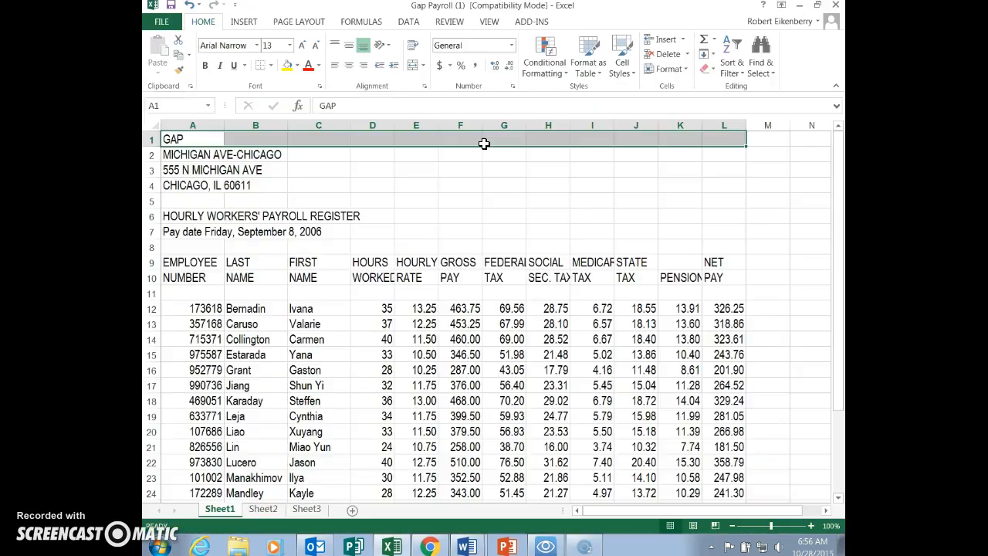
{"action": "right_click", "coordinate": [423, 145]}
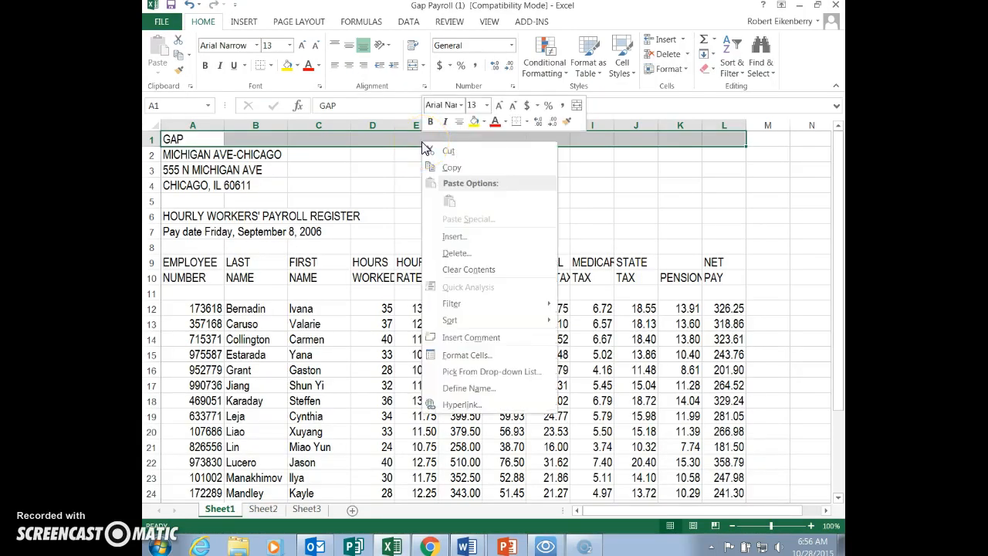
{"action": "left_click", "coordinate": [463, 355]}
{"action": "left_click", "coordinate": [448, 323]}
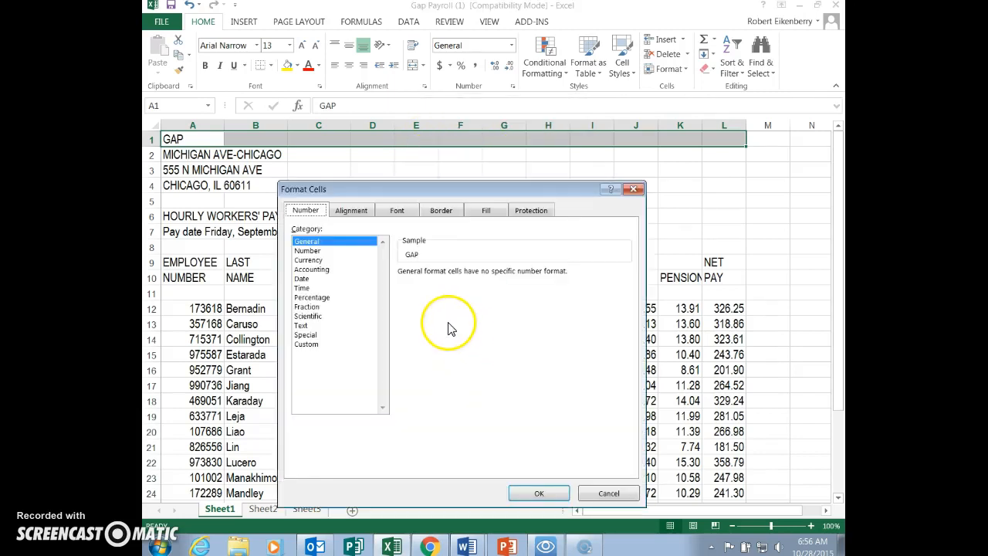
{"action": "left_click", "coordinate": [351, 210]}
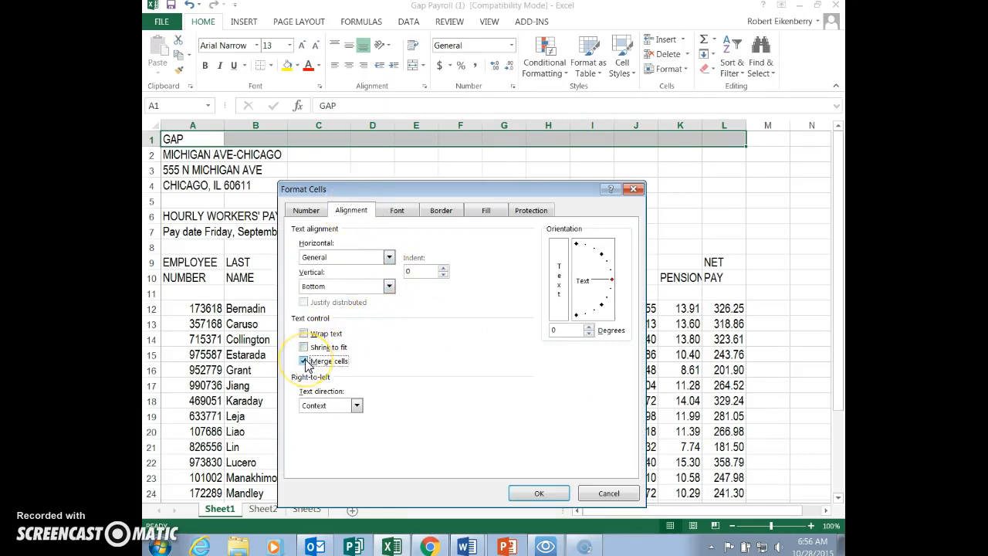
{"action": "left_click", "coordinate": [389, 257]}
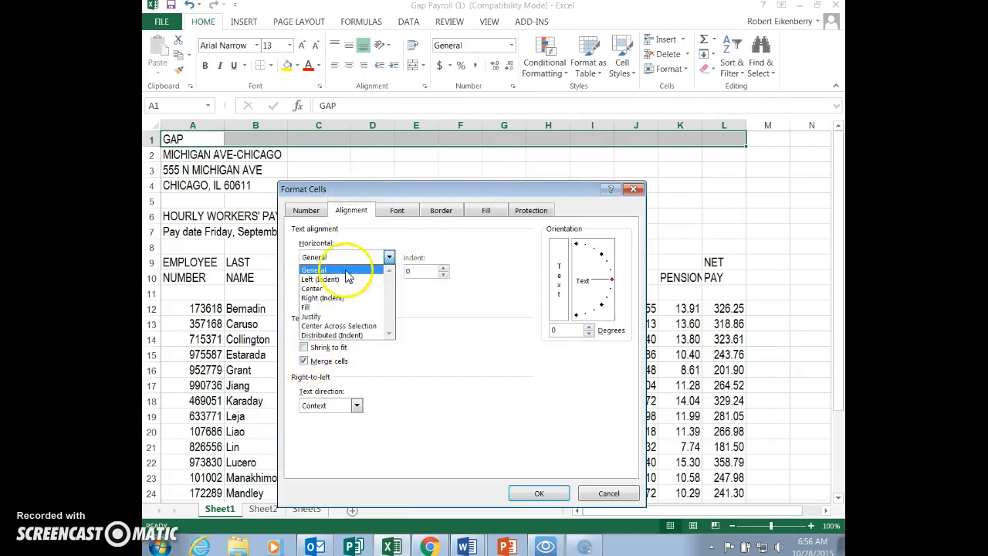
{"action": "left_click", "coordinate": [320, 288]}
{"action": "left_click", "coordinate": [390, 286]}
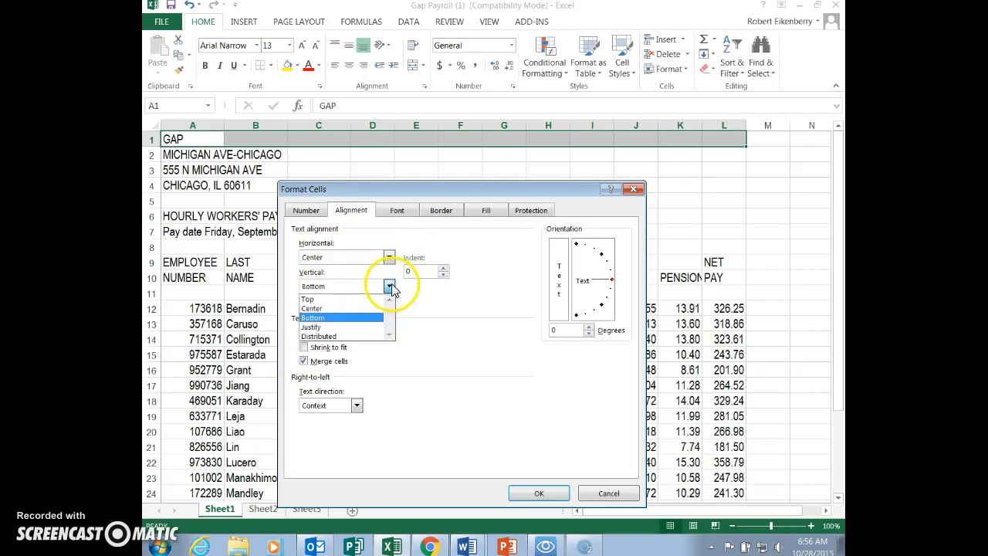
{"action": "left_click", "coordinate": [333, 313]}
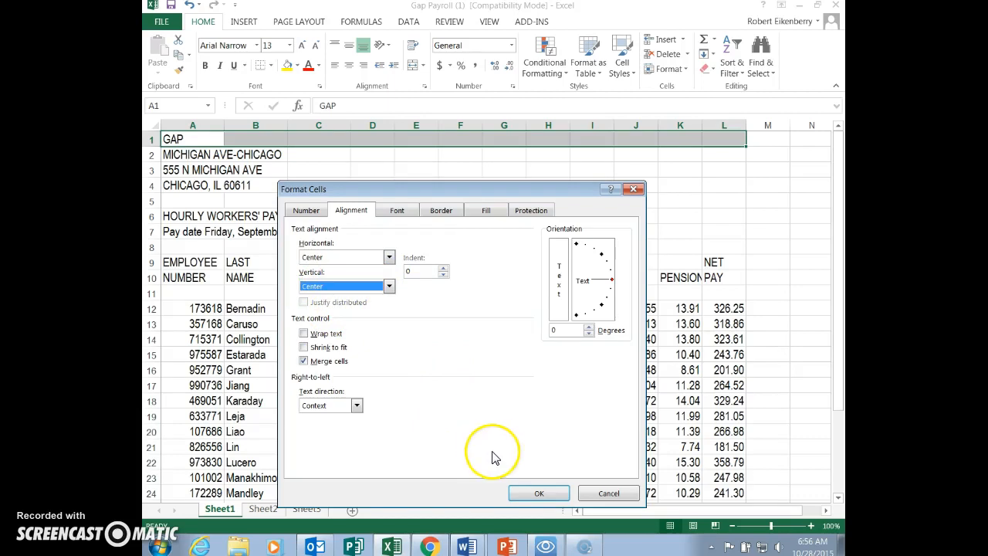
{"action": "left_click", "coordinate": [538, 494]}
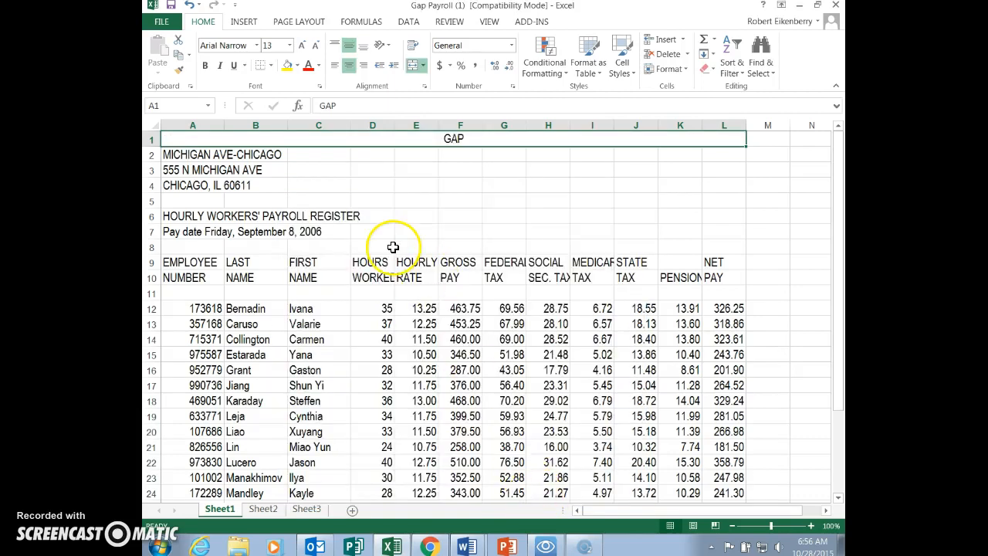
{"action": "left_click", "coordinate": [219, 156]}
{"action": "left_click_drag", "start_coordinate": [219, 155], "coordinate": [701, 193]}
{"action": "right_click", "coordinate": [371, 171]}
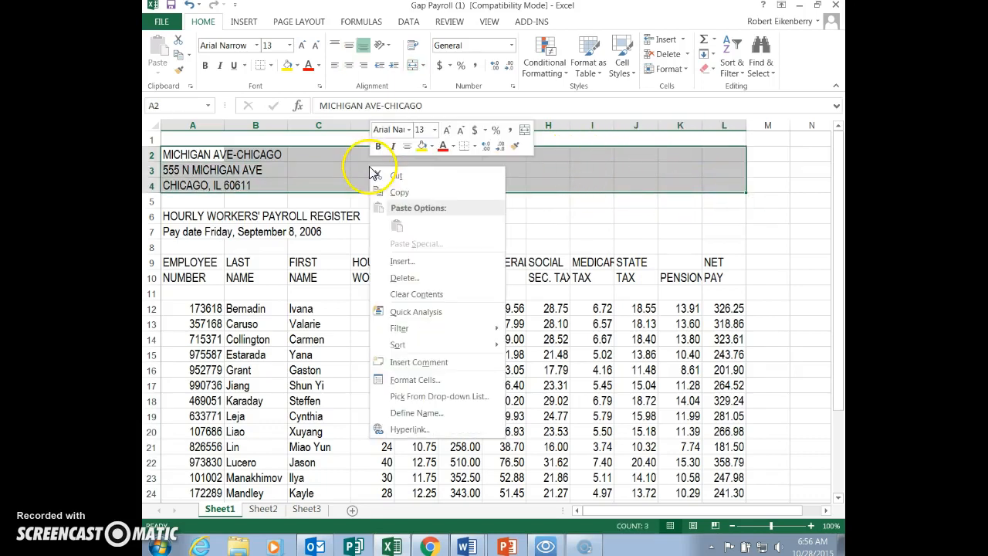
{"action": "left_click", "coordinate": [409, 381]}
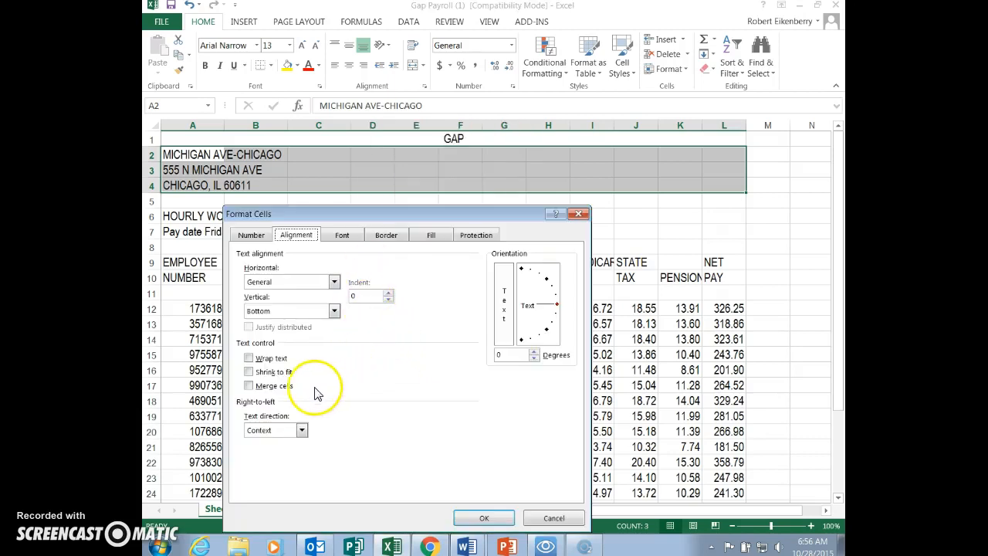
{"action": "left_click", "coordinate": [250, 385]}
{"action": "left_click", "coordinate": [332, 282]}
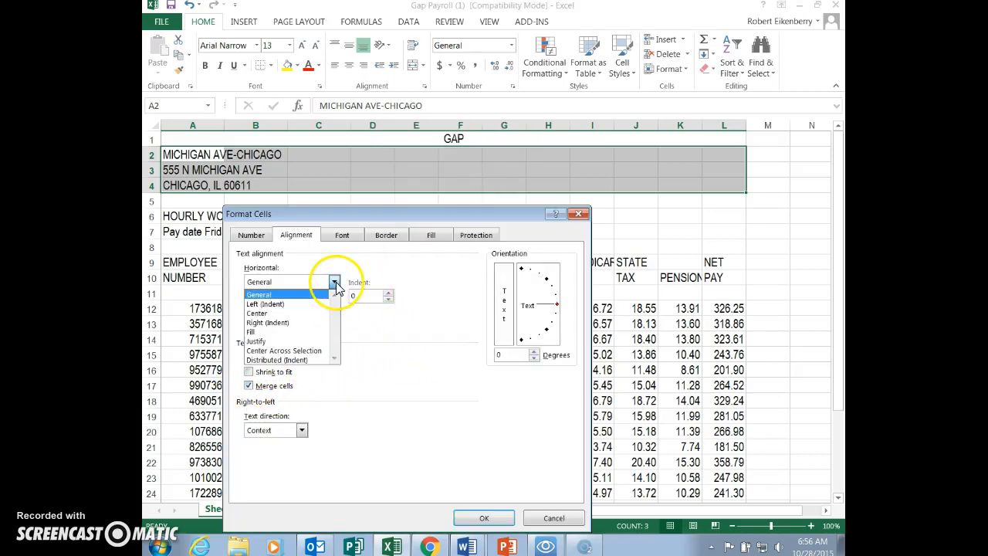
{"action": "left_click", "coordinate": [287, 312]}
{"action": "left_click", "coordinate": [333, 310]}
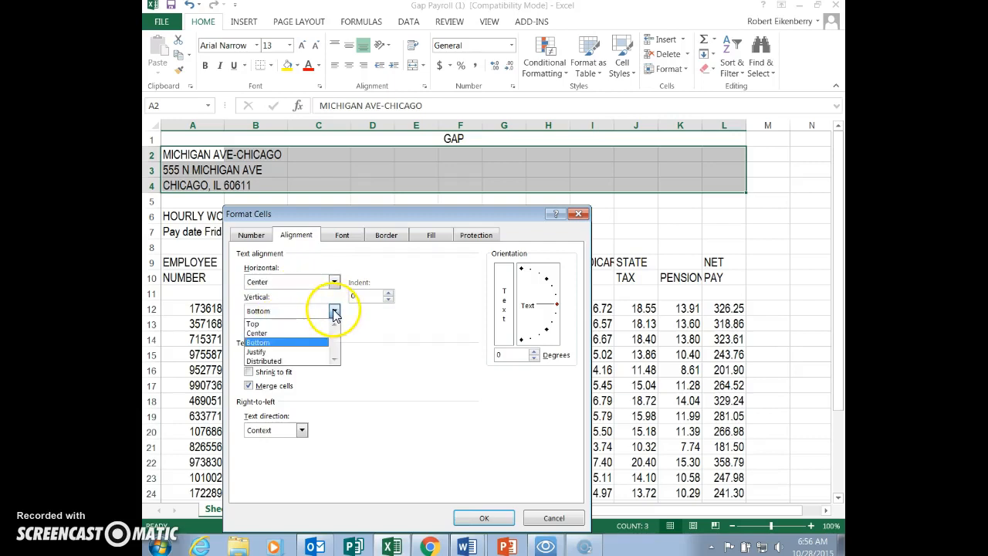
{"action": "left_click", "coordinate": [281, 327]}
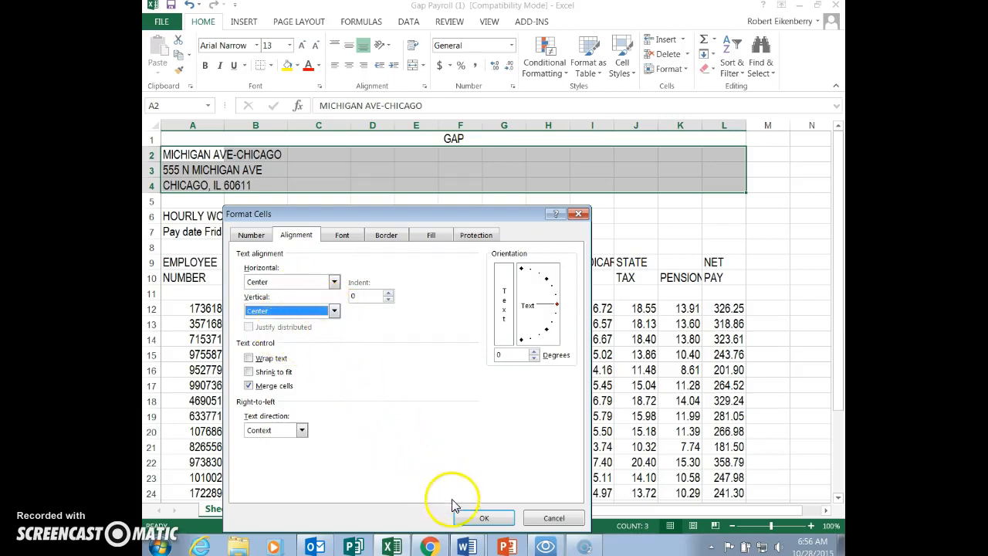
{"action": "left_click", "coordinate": [469, 517]}
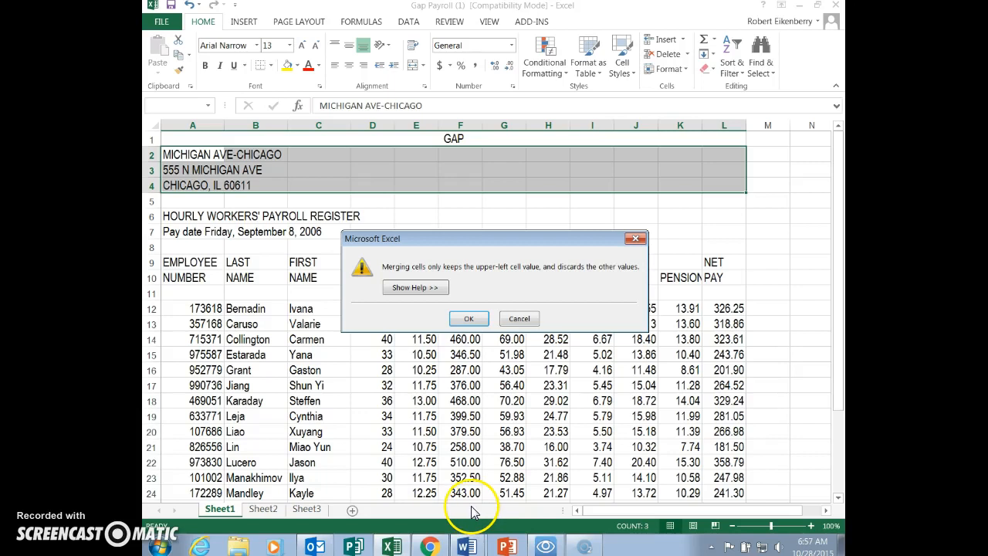
{"action": "left_click", "coordinate": [517, 318]}
{"action": "left_click", "coordinate": [210, 167]}
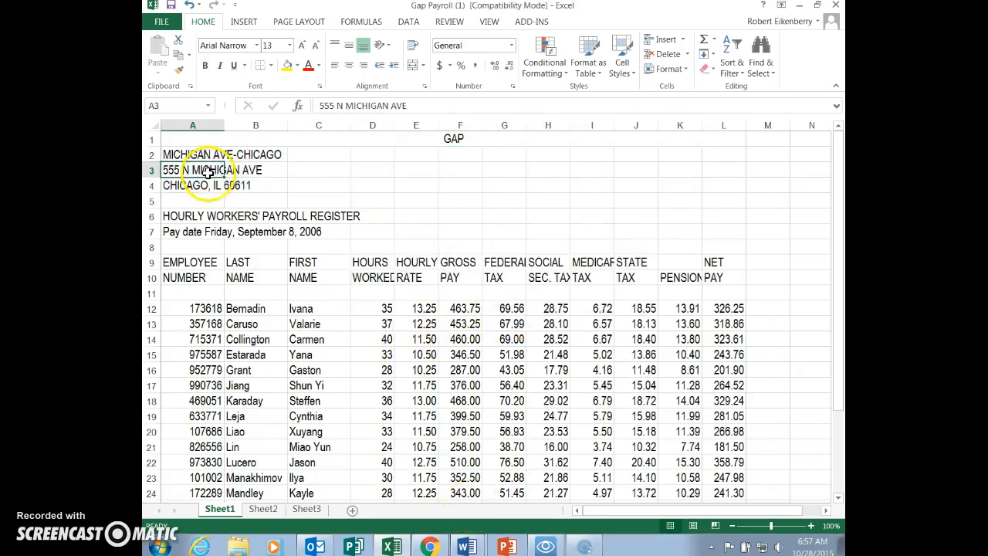
- Merge the store location heading across A2:L2 and center it horizontally and vertically
{"action": "left_click_drag", "start_coordinate": [206, 151], "coordinate": [254, 161]}
{"action": "left_click_drag", "start_coordinate": [413, 157], "coordinate": [720, 157]}
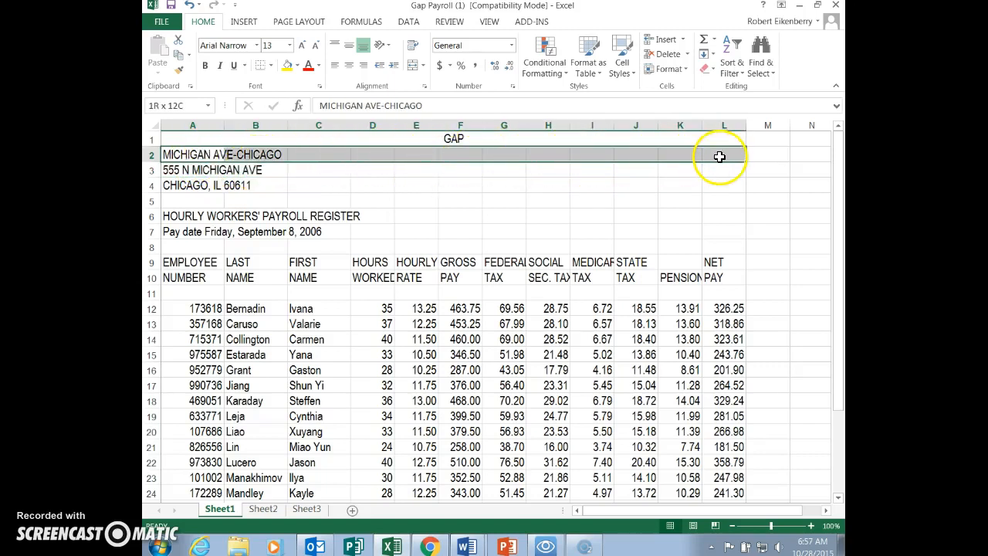
{"action": "right_click", "coordinate": [366, 161]}
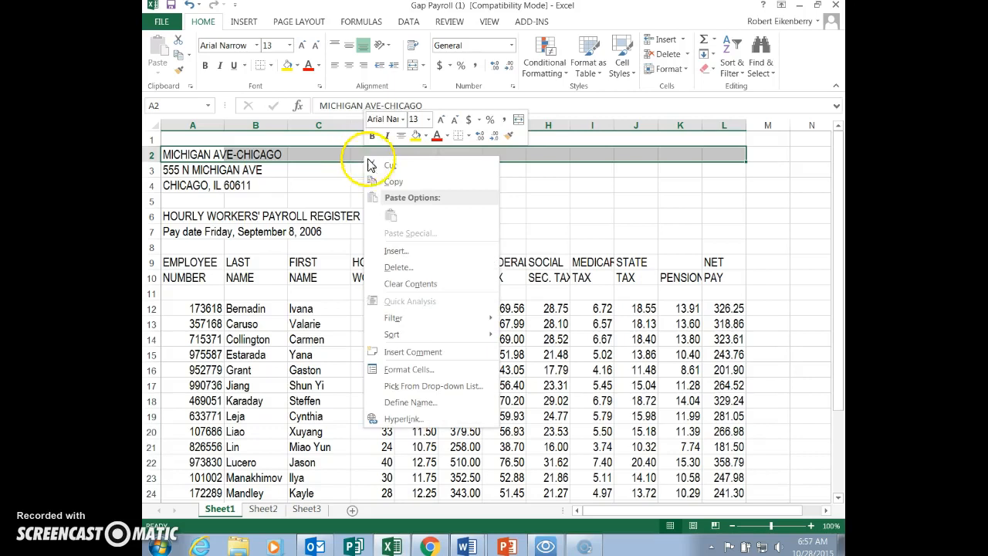
{"action": "left_click", "coordinate": [408, 371]}
{"action": "left_click", "coordinate": [262, 379]}
{"action": "left_click", "coordinate": [334, 275]}
{"action": "left_click", "coordinate": [330, 305]}
{"action": "left_click", "coordinate": [331, 305]}
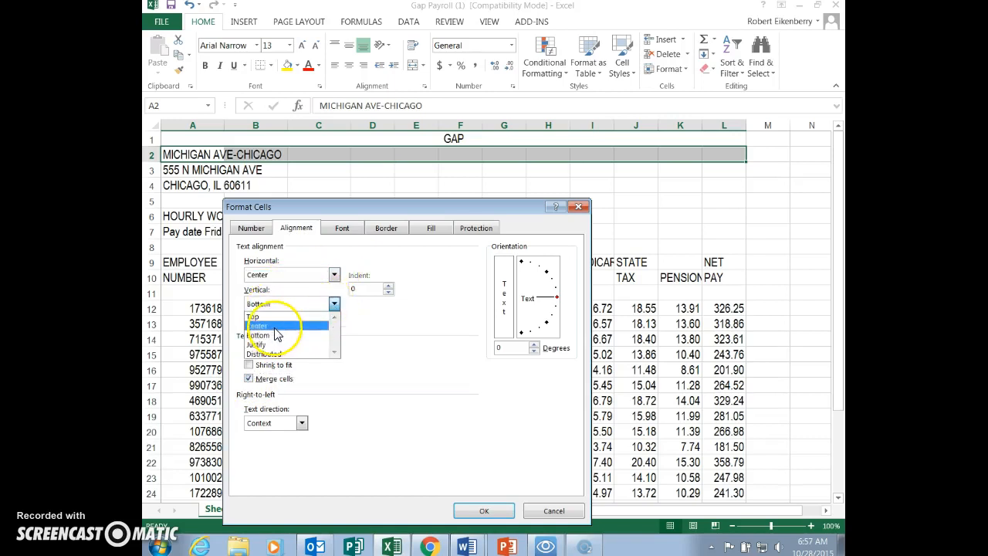
{"action": "left_click", "coordinate": [262, 322]}
{"action": "left_click", "coordinate": [484, 511]}
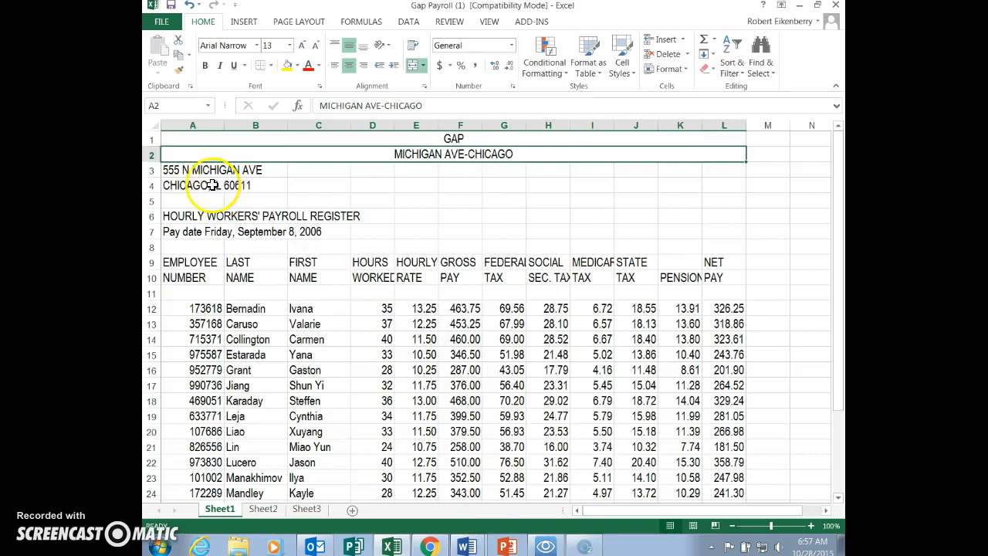
- Merge the street address heading across A3:L3 and center it horizontally and vertically
{"action": "left_click_drag", "start_coordinate": [189, 169], "coordinate": [712, 174]}
{"action": "right_click", "coordinate": [430, 169]}
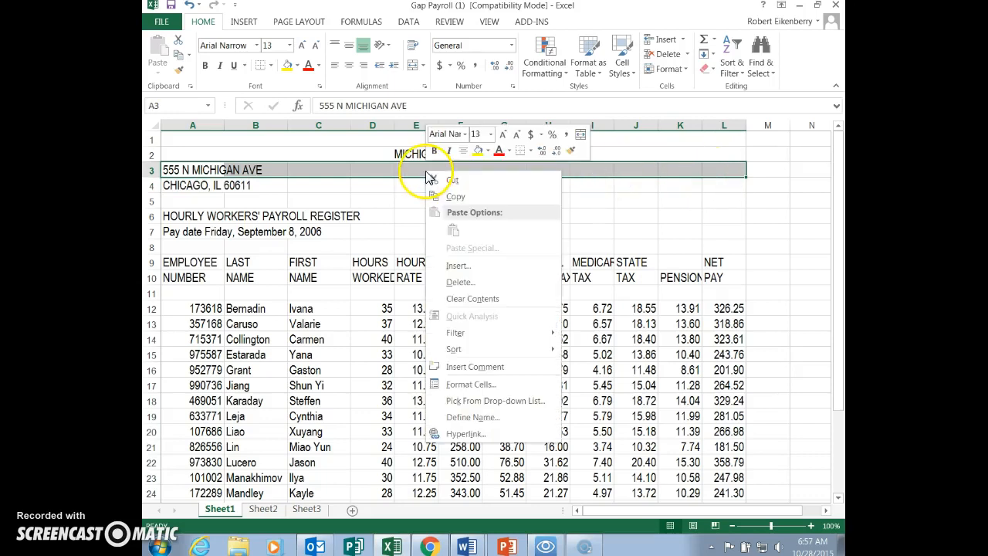
{"action": "left_click", "coordinate": [471, 384]}
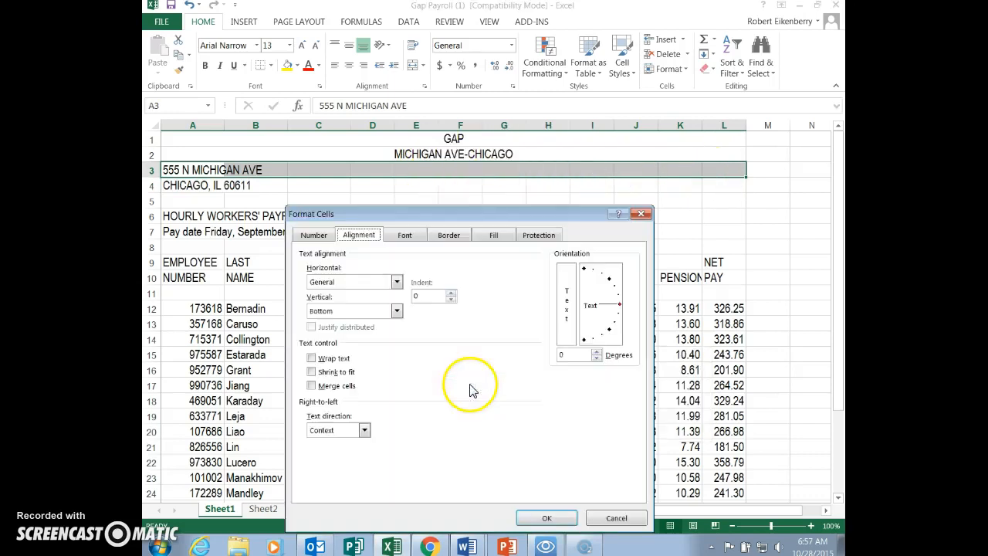
{"action": "left_click", "coordinate": [311, 386]}
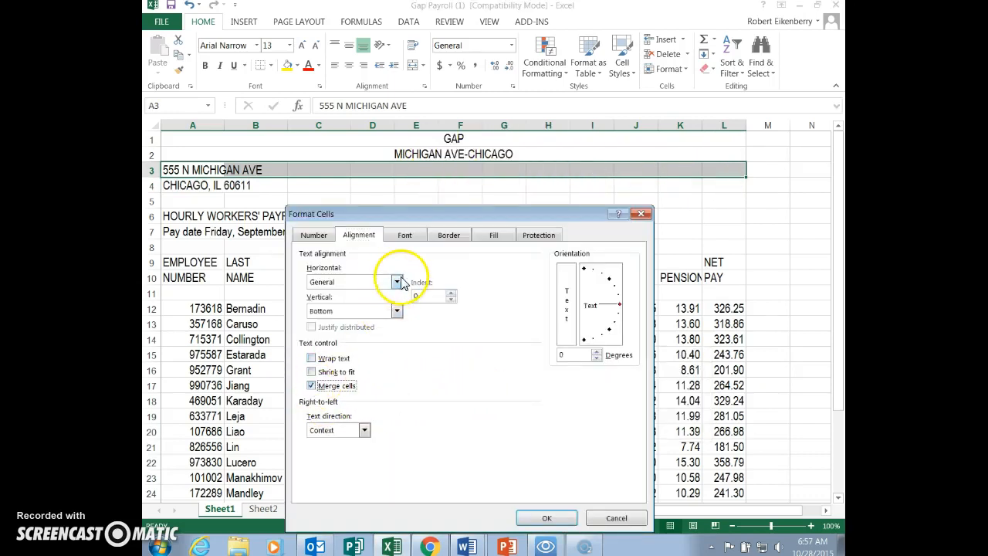
{"action": "left_click", "coordinate": [396, 281]}
{"action": "left_click", "coordinate": [340, 312]}
{"action": "left_click", "coordinate": [396, 311]}
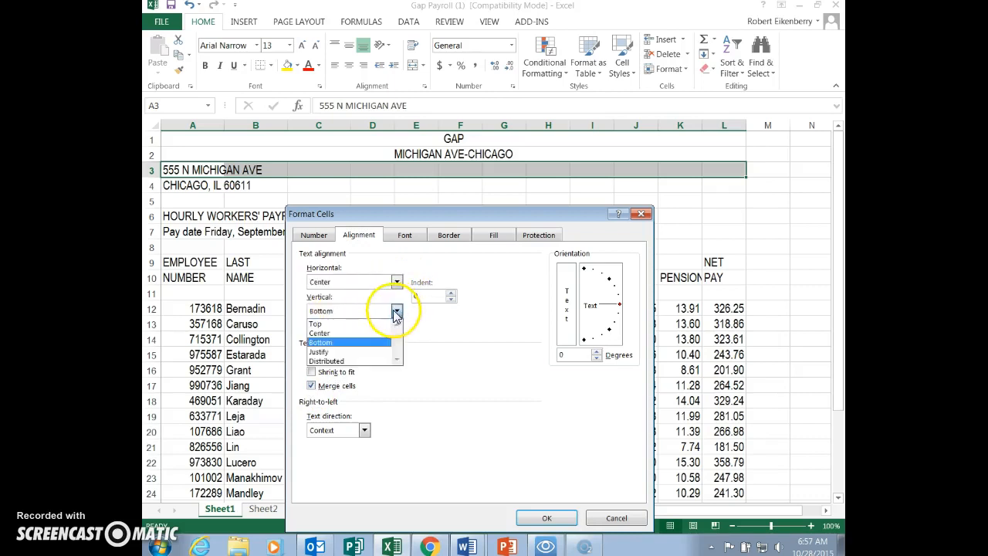
{"action": "left_click", "coordinate": [342, 332]}
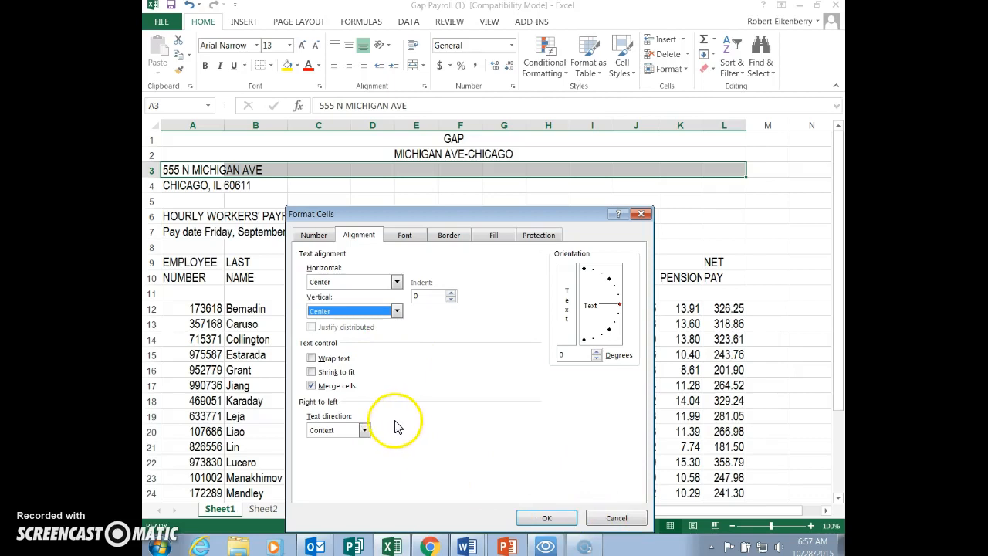
{"action": "left_click", "coordinate": [548, 520]}
- Merge the city and state heading across A4:L4 and center it horizontally and vertically
{"action": "left_click_drag", "start_coordinate": [176, 186], "coordinate": [695, 186]}
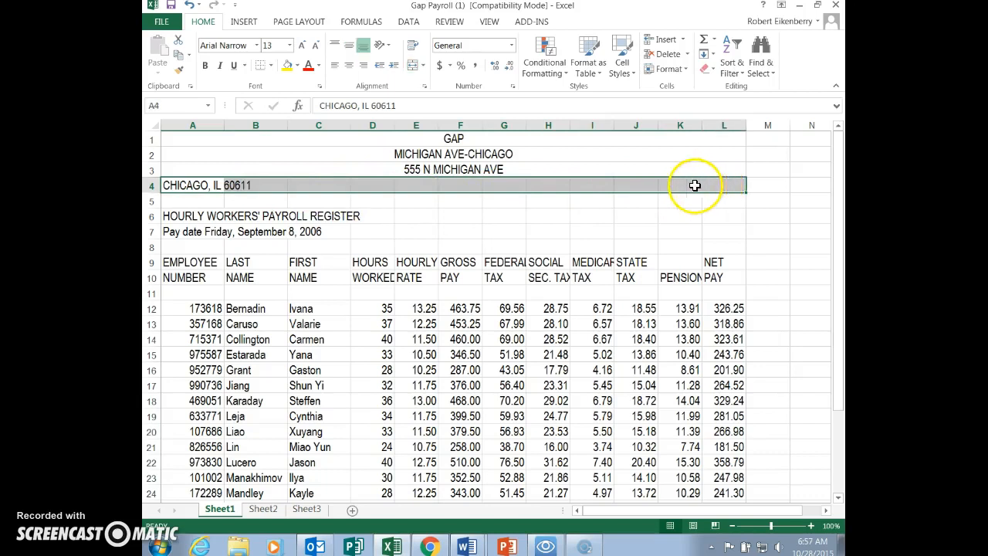
{"action": "right_click", "coordinate": [391, 187]}
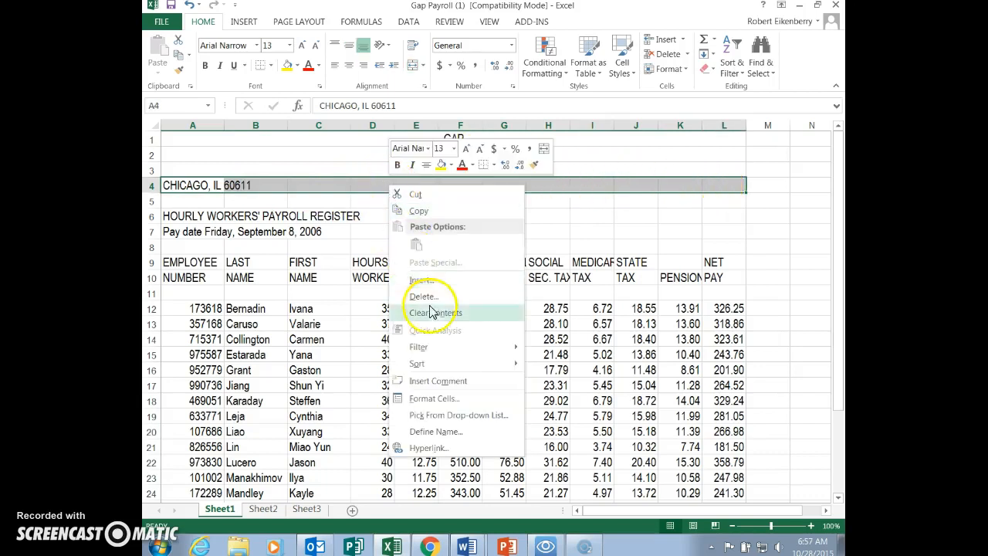
{"action": "left_click", "coordinate": [432, 398]}
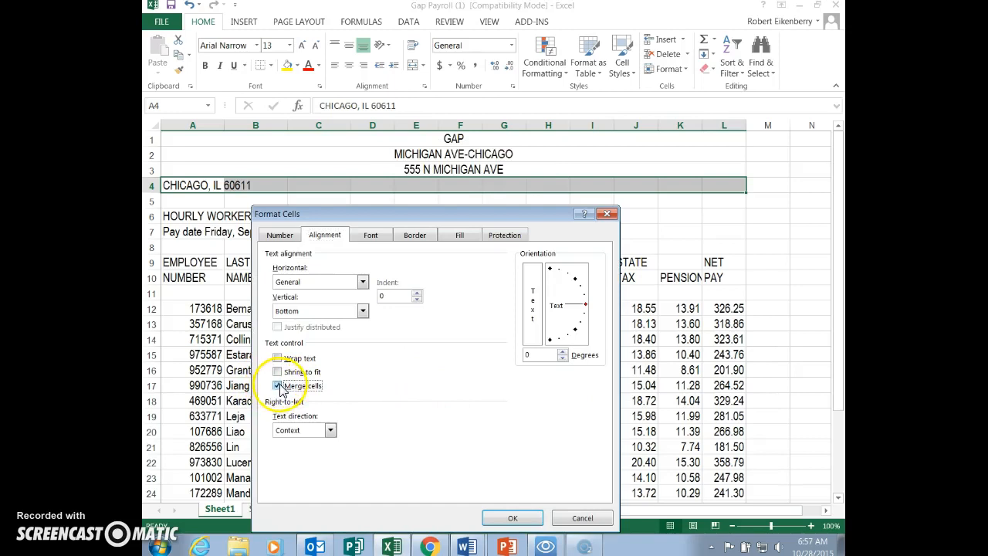
{"action": "left_click", "coordinate": [363, 281]}
{"action": "left_click", "coordinate": [351, 310]}
{"action": "left_click", "coordinate": [362, 310]}
{"action": "left_click", "coordinate": [305, 333]}
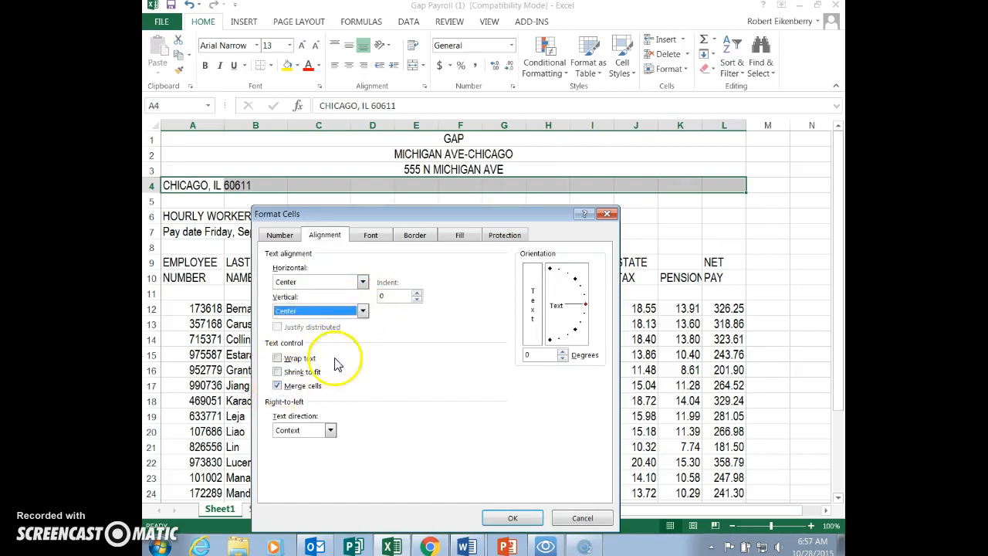
{"action": "left_click", "coordinate": [509, 518]}
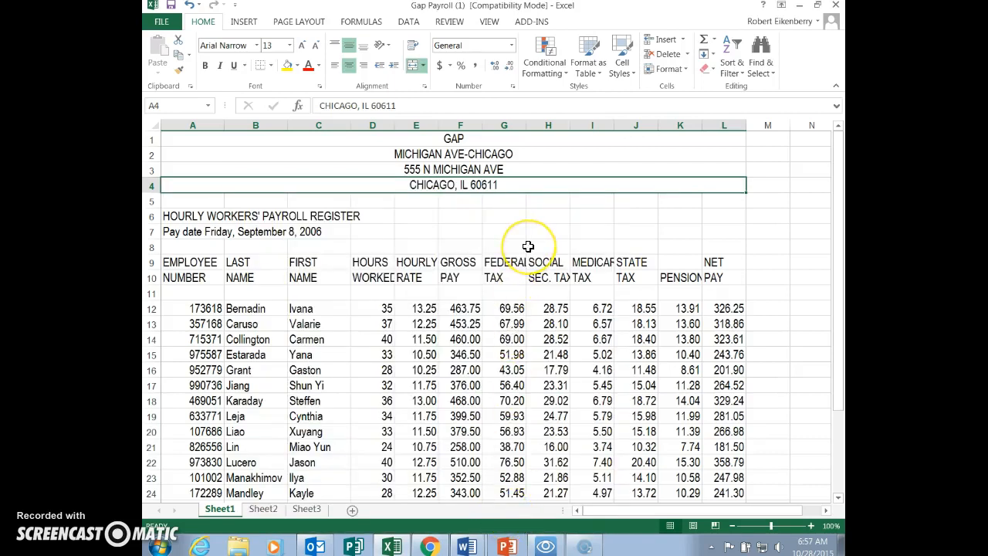
- Check the sheet deletion and renaming instructions in Word, and delete Sheet2 from the payroll workbook in Excel
{"action": "key", "text": "alt+Tab"}
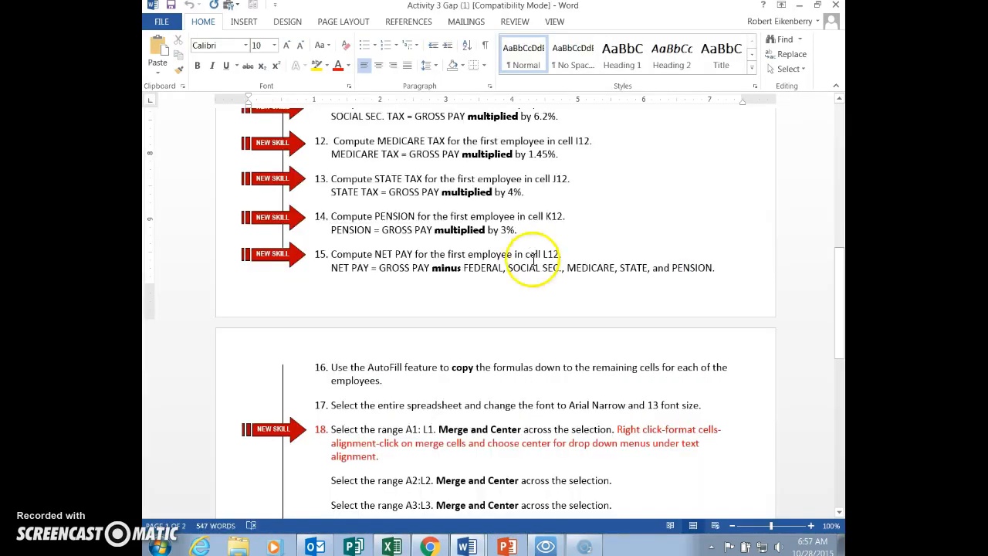
{"action": "scroll", "coordinate": [479, 378], "scroll_direction": "down", "scroll_amount": 3}
{"action": "scroll", "coordinate": [492, 381], "scroll_direction": "down", "scroll_amount": 2}
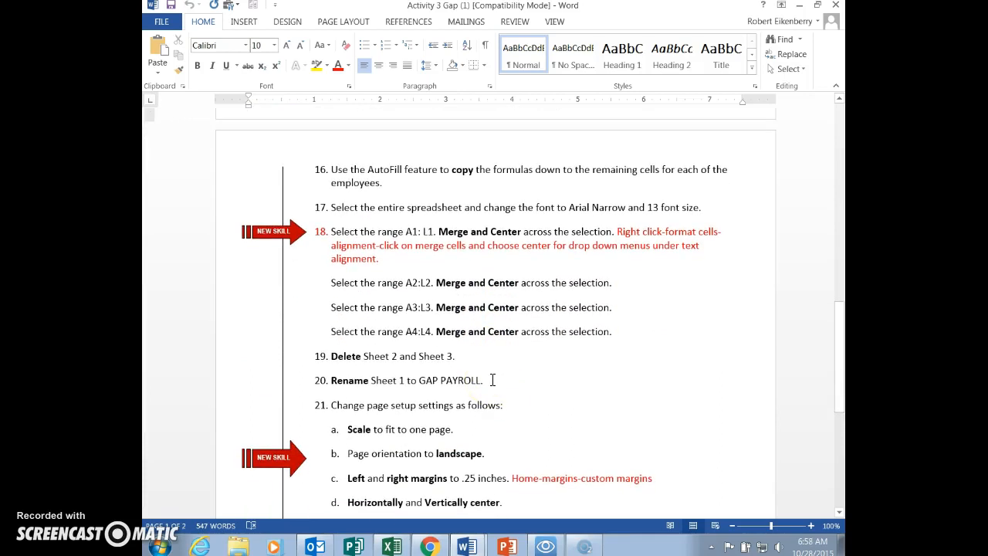
{"action": "key", "text": "alt+Tab"}
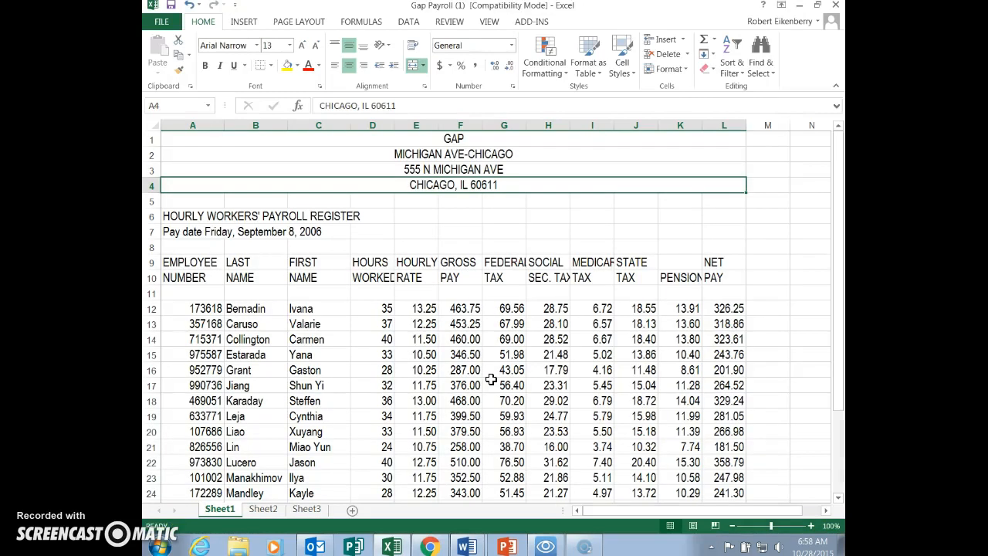
{"action": "left_click", "coordinate": [262, 510]}
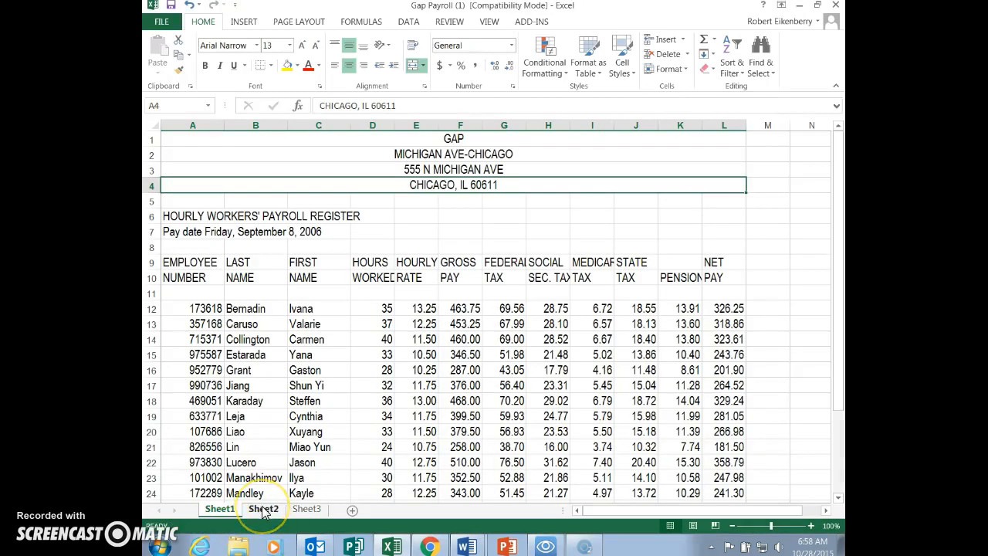
{"action": "right_click", "coordinate": [263, 509]}
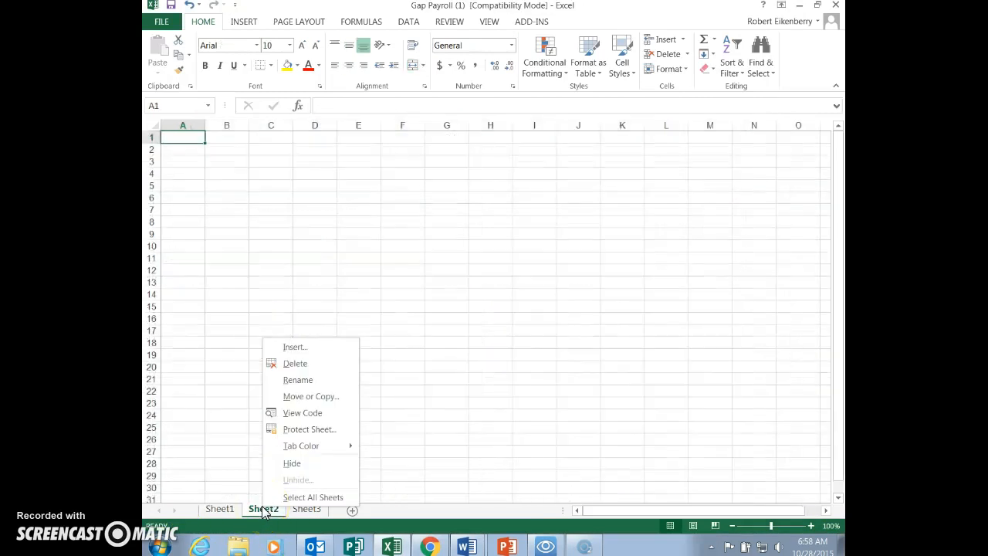
{"action": "left_click", "coordinate": [295, 363]}
- Open the name of Sheet1 for editing
{"action": "left_click", "coordinate": [220, 510]}
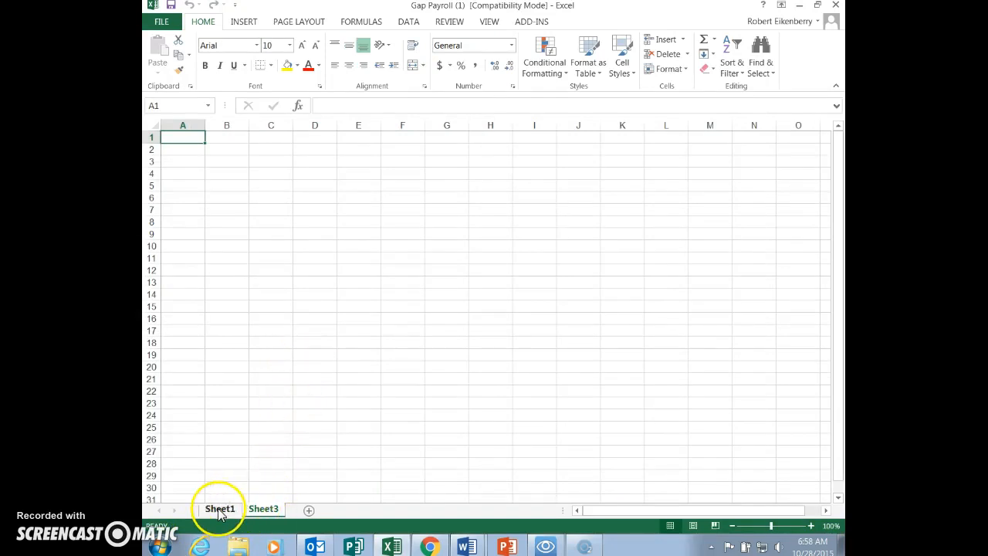
{"action": "right_click", "coordinate": [219, 510]}
{"action": "left_click", "coordinate": [258, 383]}
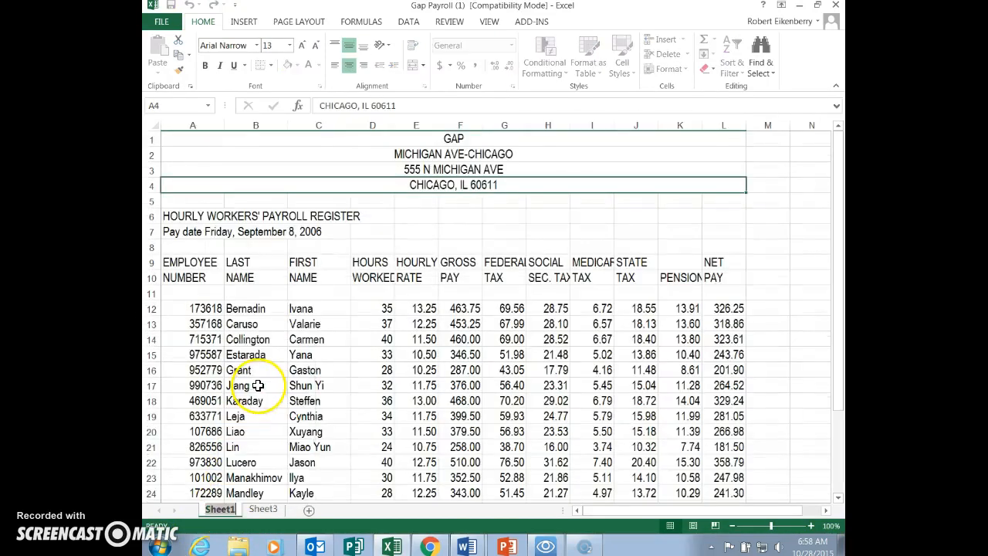
- Check the page setup instructions in Word, and set the print scaling of Sheet1 in Excel to Fit Sheet on One Page
{"action": "key", "text": "alt+Tab"}
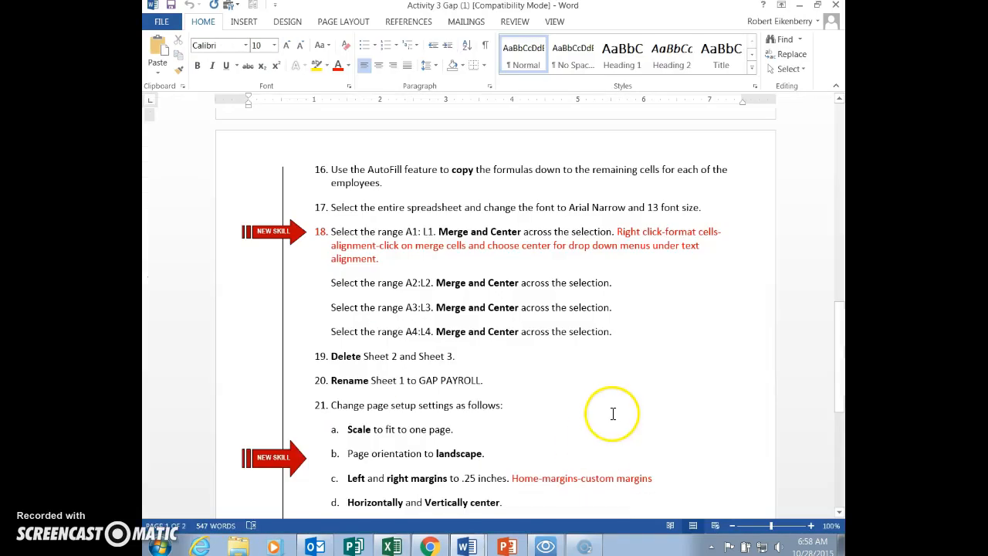
{"action": "scroll", "coordinate": [613, 413], "scroll_direction": "down", "scroll_amount": 4}
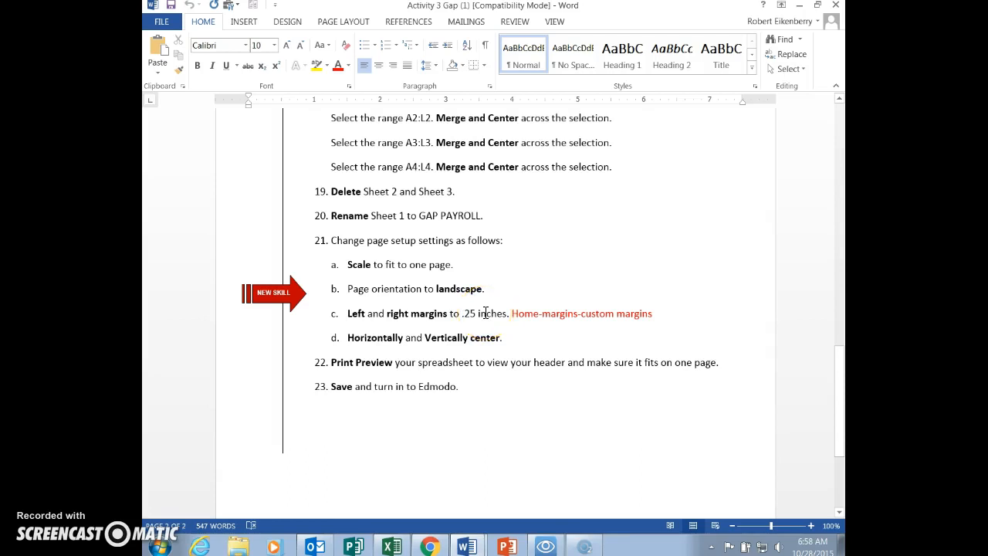
{"action": "key", "text": "alt+Tab"}
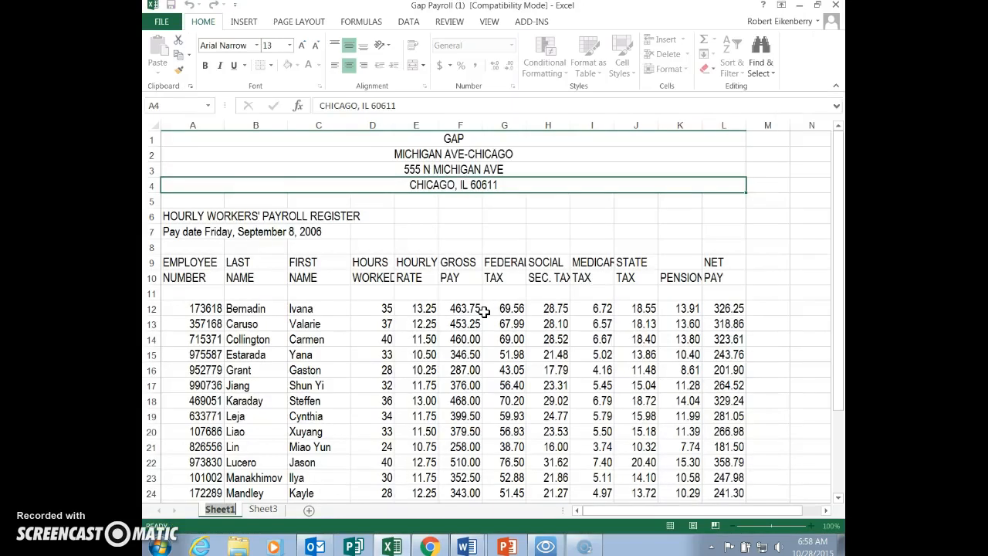
{"action": "left_click", "coordinate": [162, 22]}
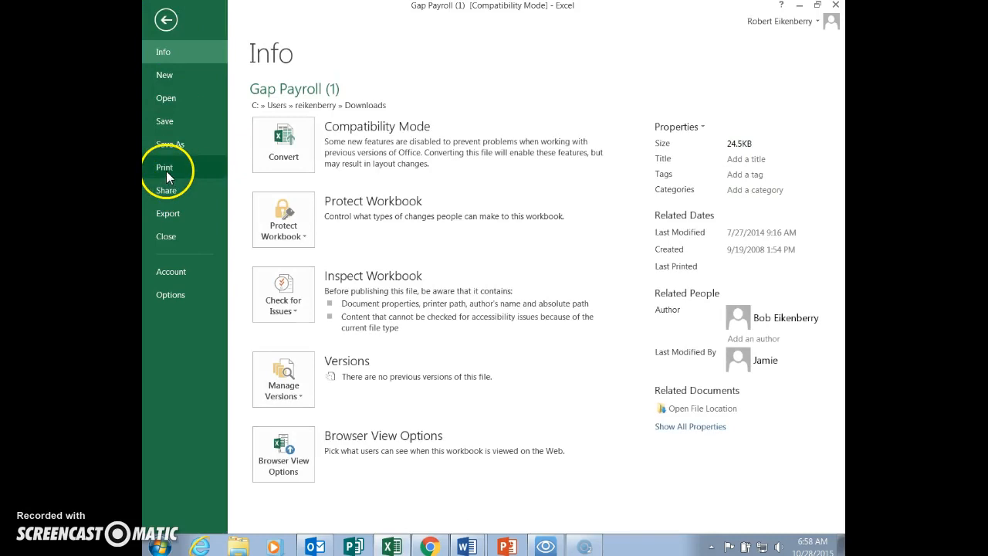
{"action": "left_click", "coordinate": [165, 170]}
{"action": "left_click", "coordinate": [410, 418]}
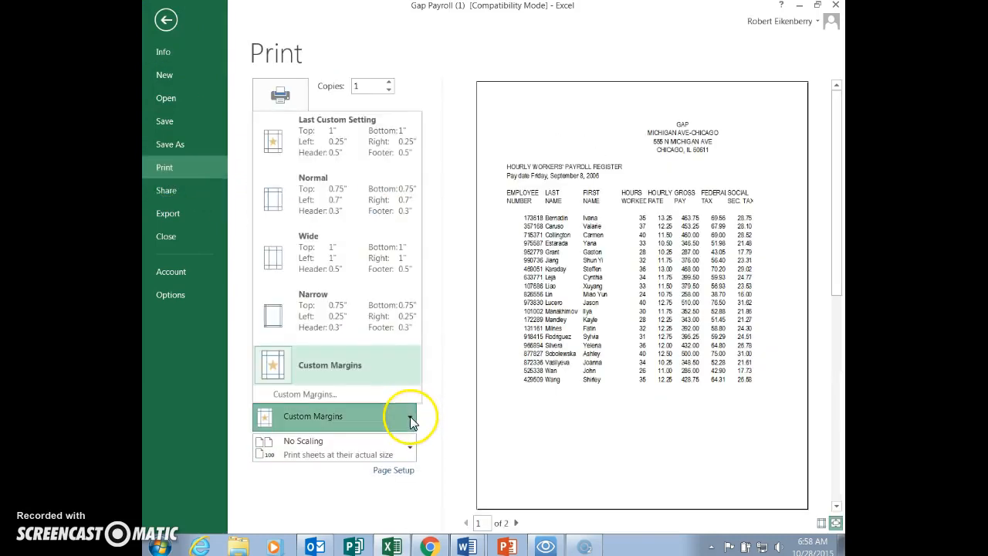
{"action": "left_click", "coordinate": [410, 448]}
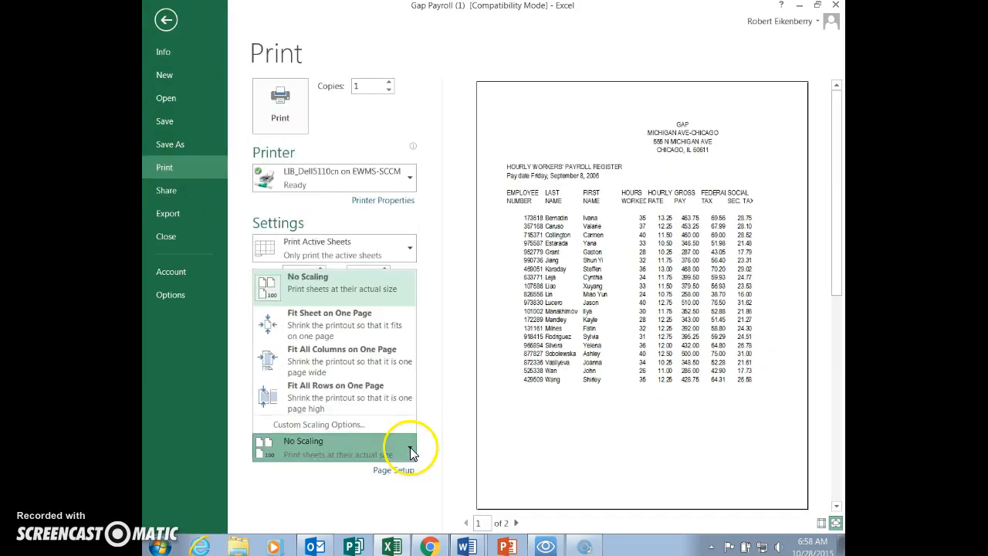
{"action": "left_click", "coordinate": [321, 320]}
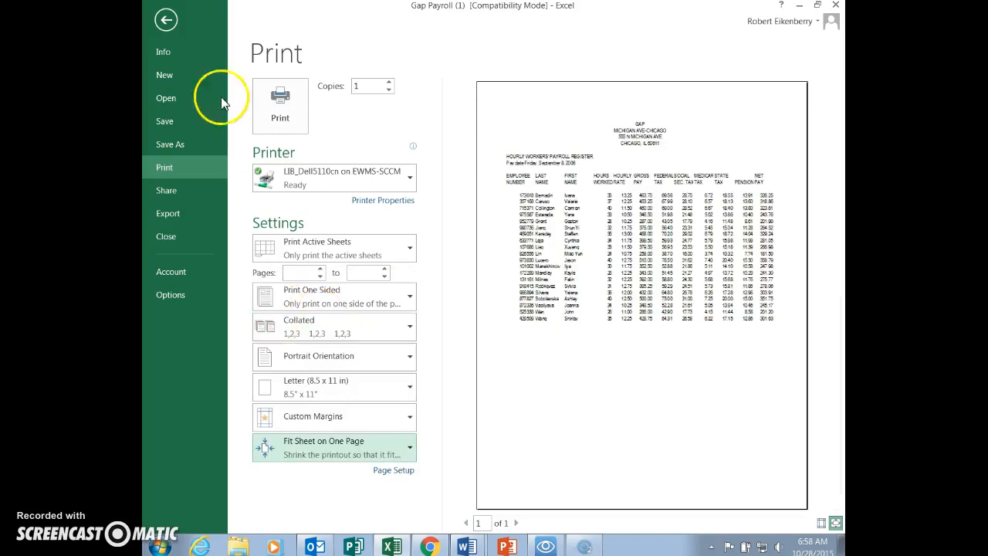
{"action": "left_click", "coordinate": [165, 21]}
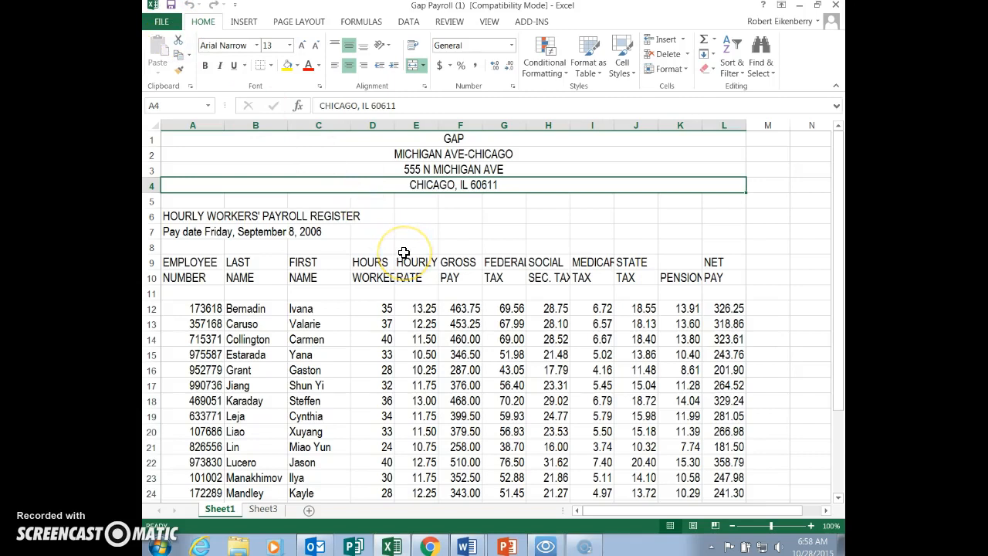
- Check the margin instruction in Word, and set the left and right page margins in Excel to 0.25 inches
{"action": "key", "text": "alt+Tab"}
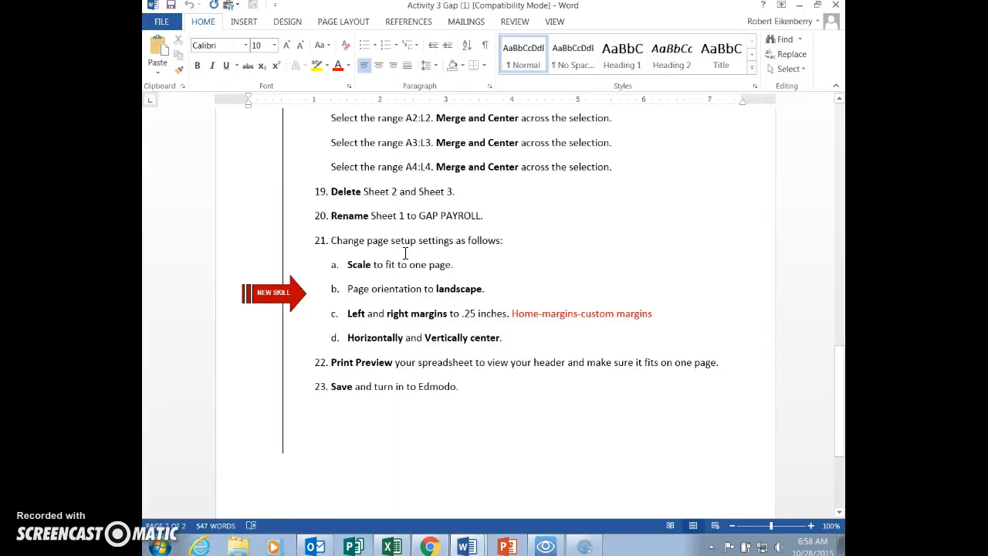
{"action": "key", "text": "alt+Tab"}
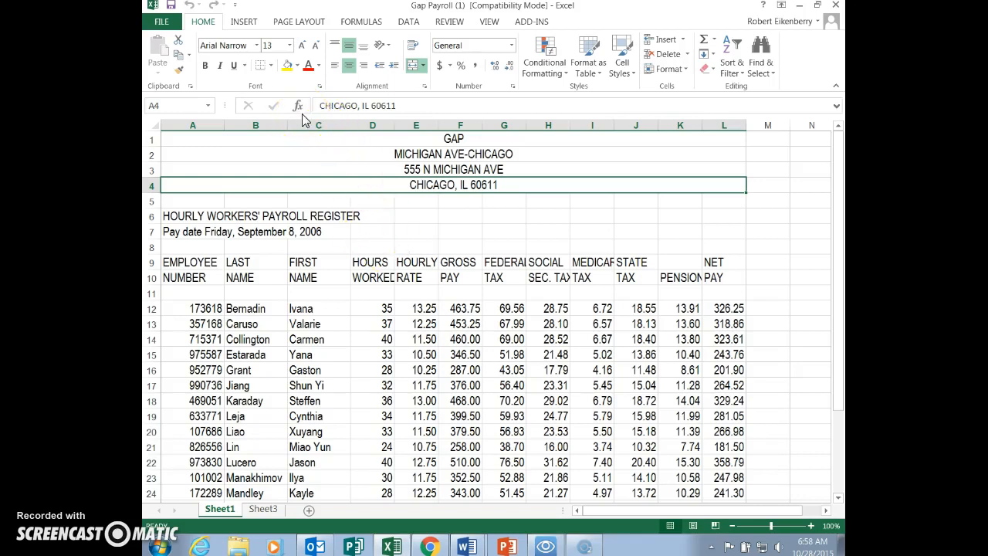
{"action": "left_click", "coordinate": [286, 24]}
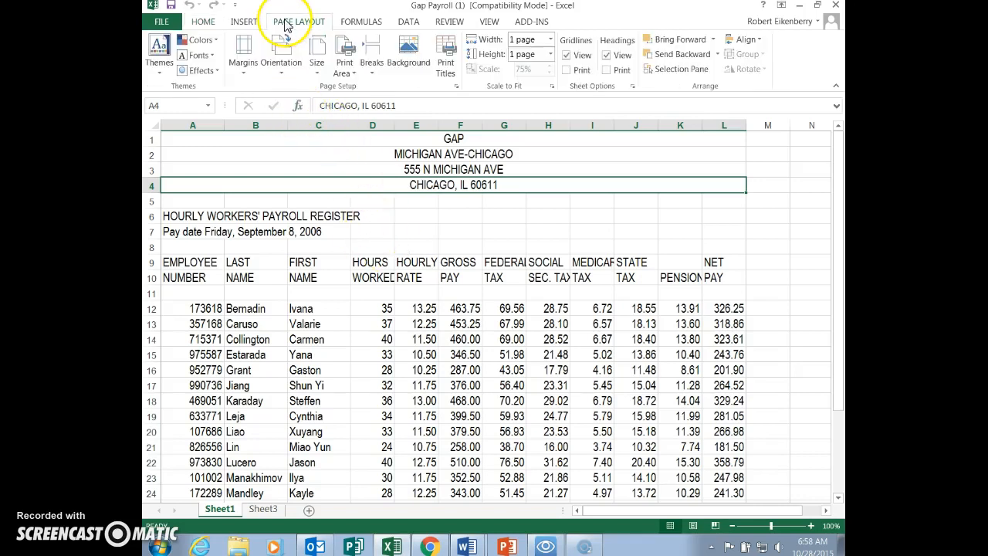
{"action": "left_click", "coordinate": [246, 68]}
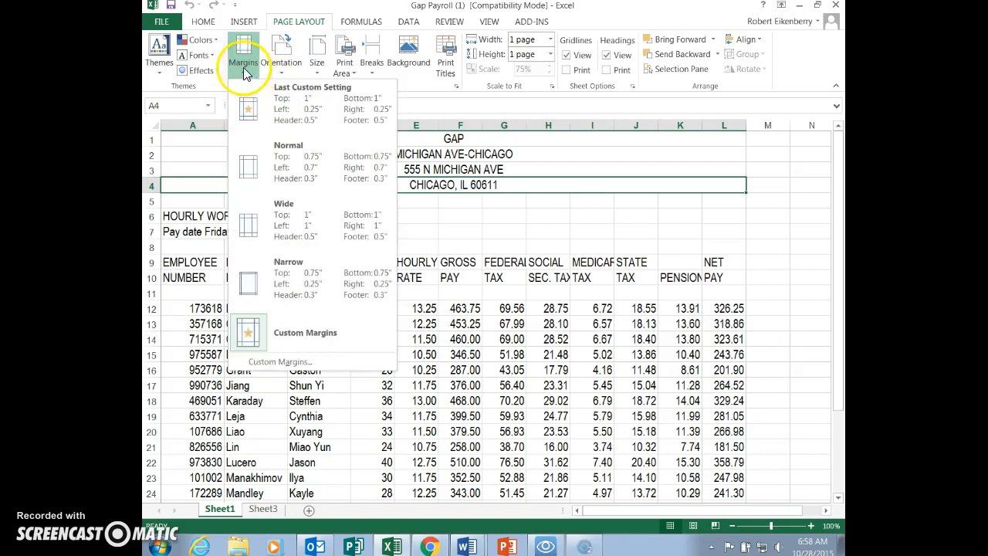
{"action": "left_click", "coordinate": [282, 363]}
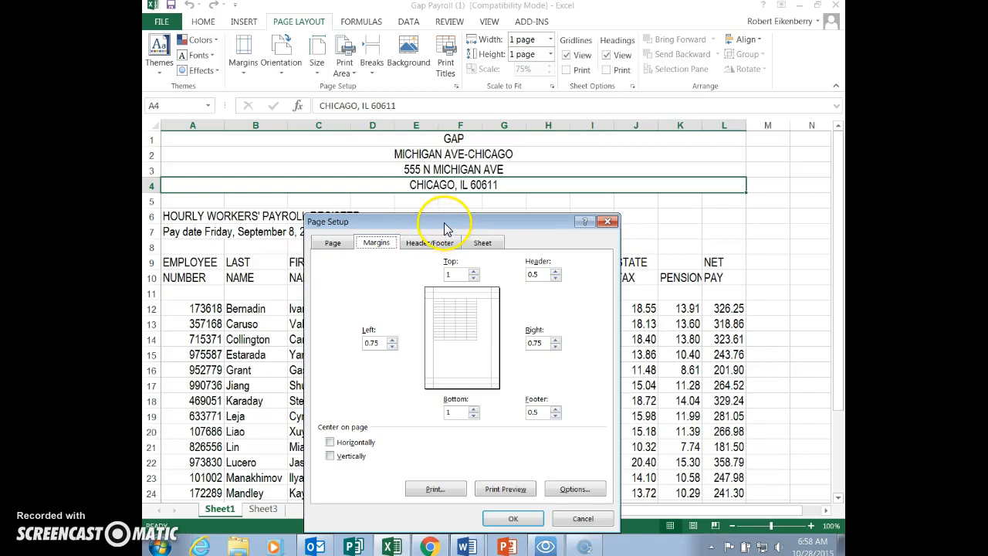
{"action": "left_click", "coordinate": [385, 342]}
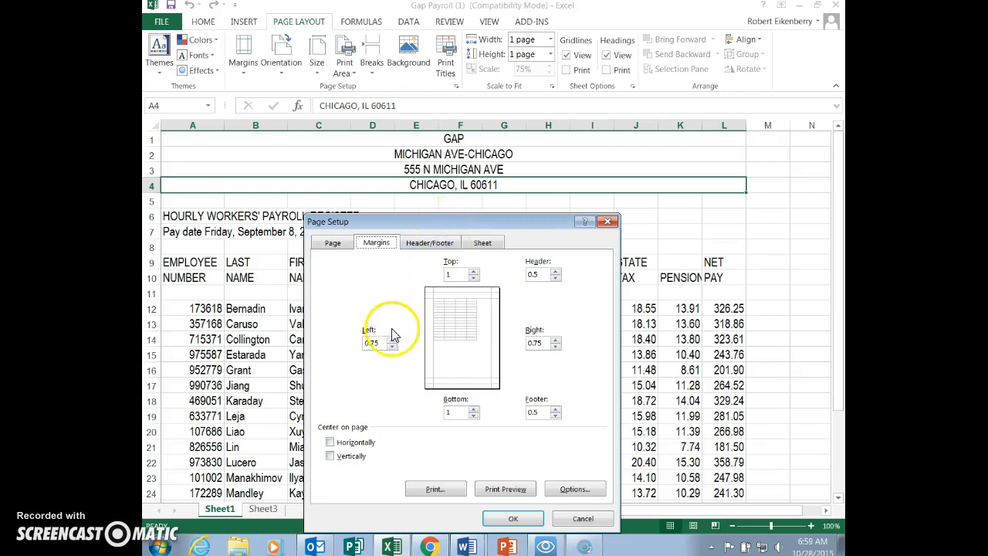
{"action": "left_click", "coordinate": [393, 347]}
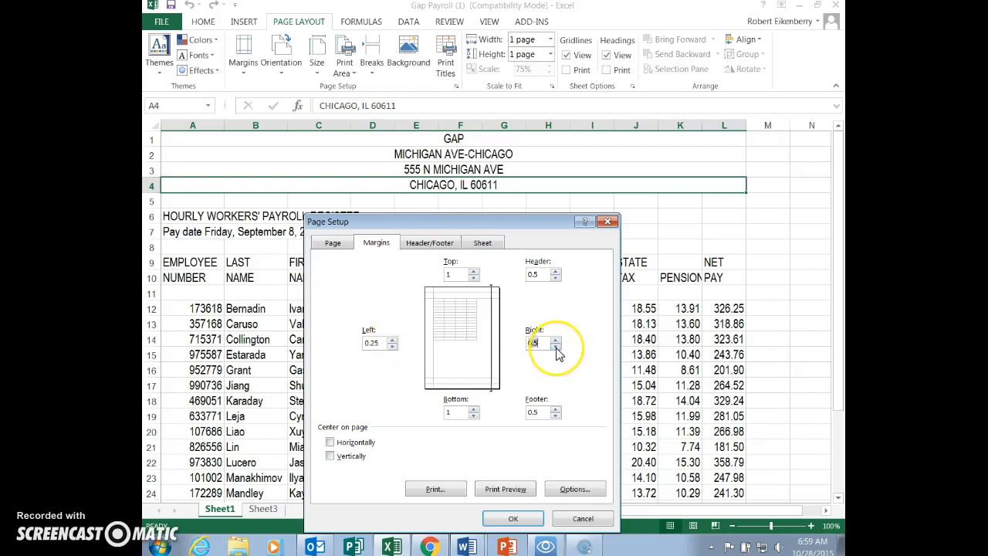
{"action": "left_click", "coordinate": [513, 519]}
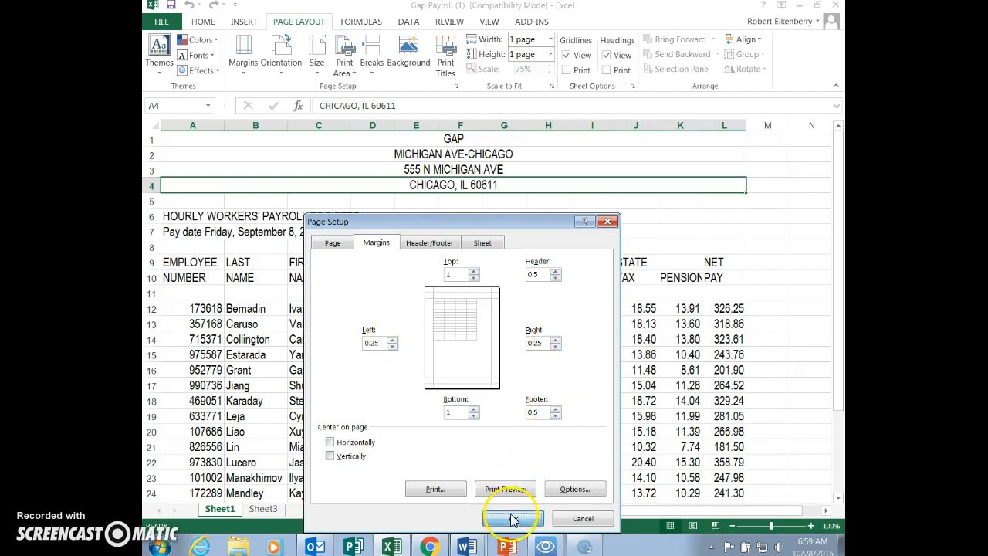
- Check the orientation instruction in Word, and set the payroll sheet's page orientation in Excel to Landscape
{"action": "key", "text": "alt+Tab"}
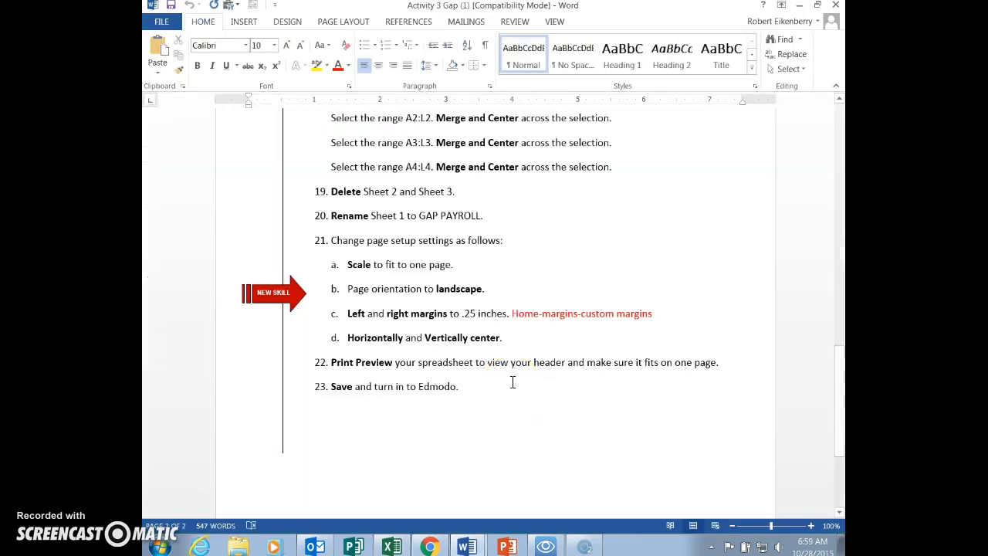
{"action": "key", "text": "alt+Tab"}
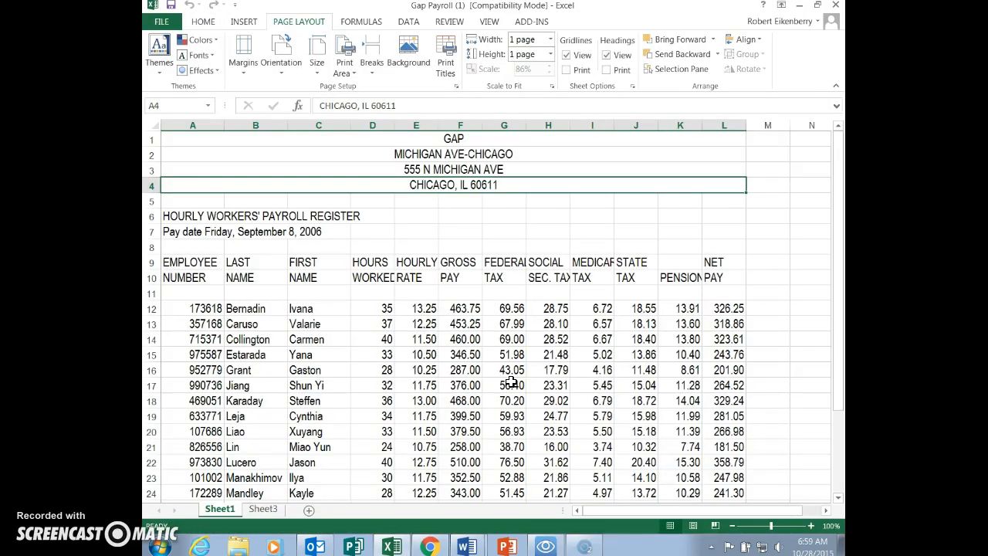
{"action": "left_click", "coordinate": [282, 70]}
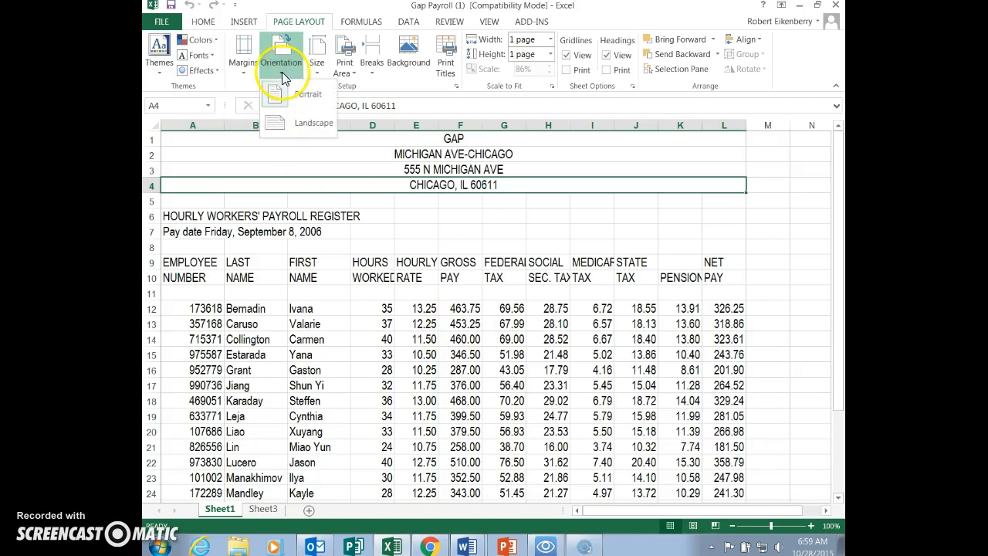
{"action": "left_click", "coordinate": [314, 125]}
- Check the centering instruction in Word, and center the payroll sheet horizontally and vertically on the page in Excel
{"action": "key", "text": "alt+Tab"}
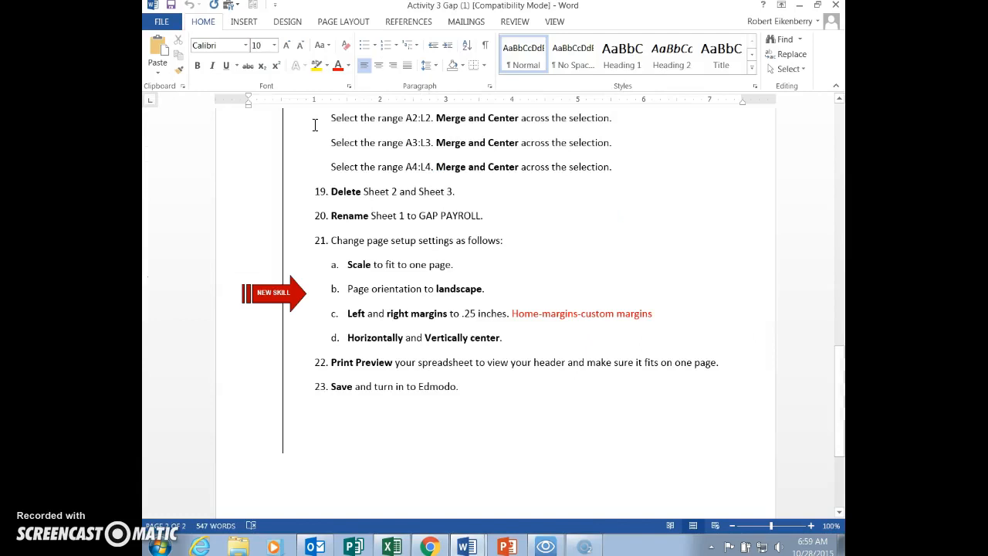
{"action": "key", "text": "alt+Tab"}
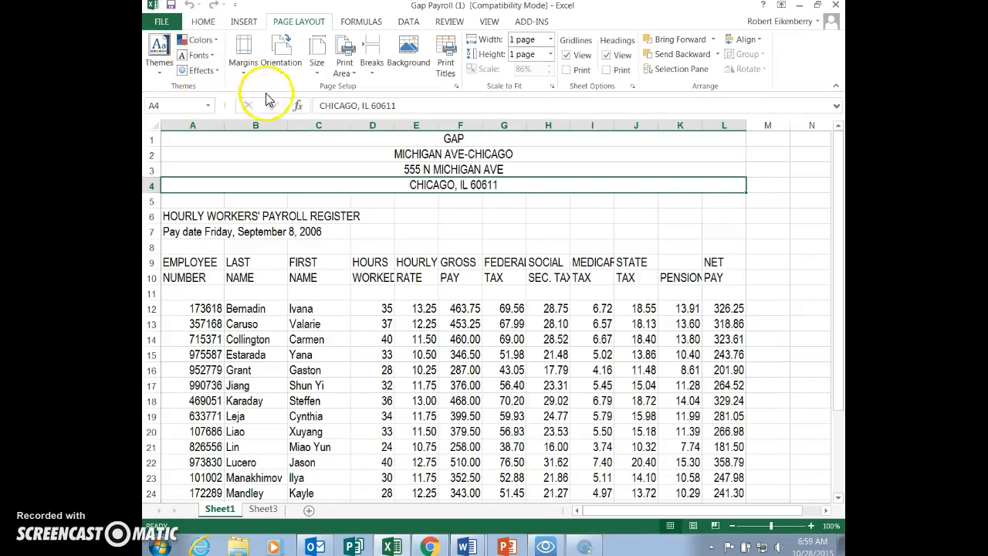
{"action": "left_click", "coordinate": [243, 56]}
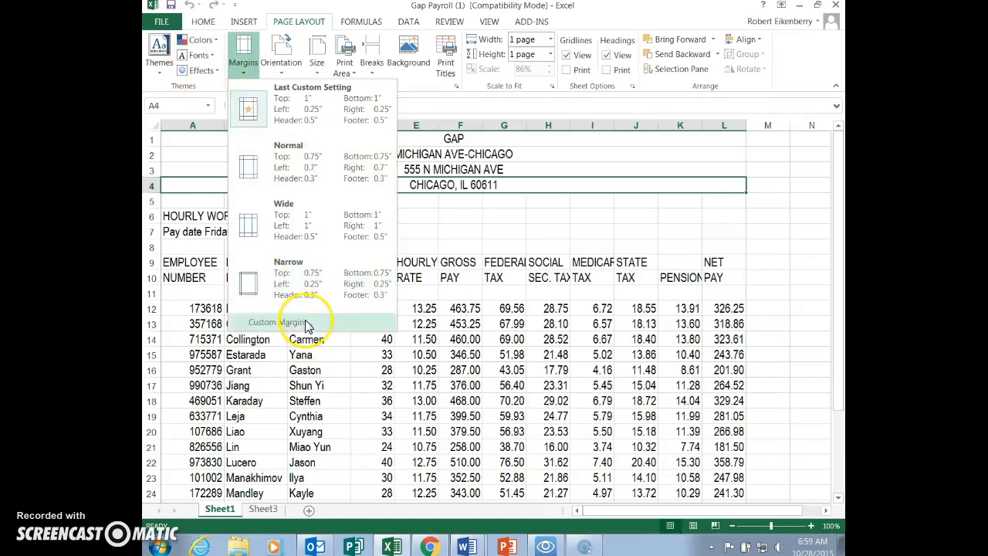
{"action": "left_click", "coordinate": [266, 322]}
{"action": "left_click", "coordinate": [330, 443]}
{"action": "left_click", "coordinate": [330, 456]}
{"action": "left_click", "coordinate": [513, 518]}
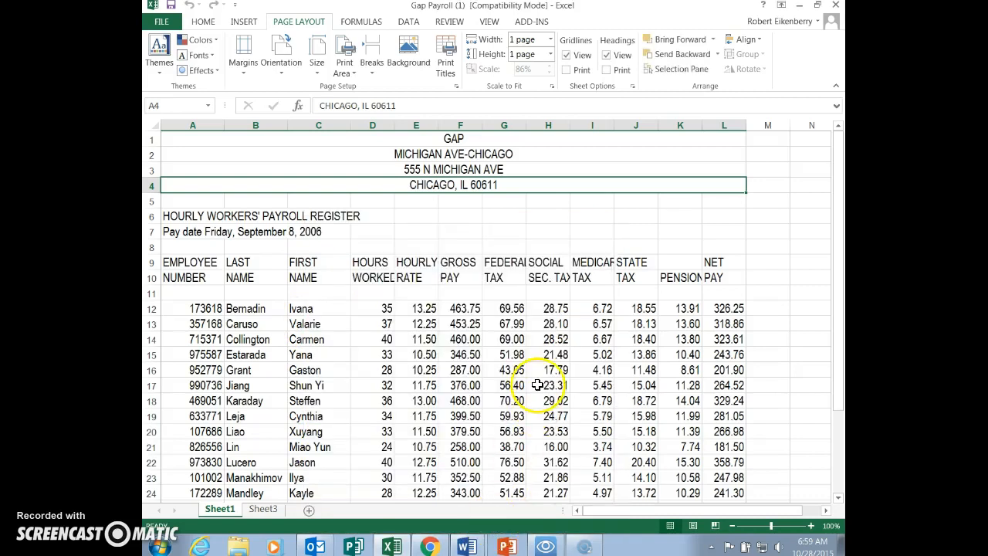
- Switch to Word and look over the Activity 3 instructions for any remaining tasks
{"action": "key", "text": "alt+Tab"}
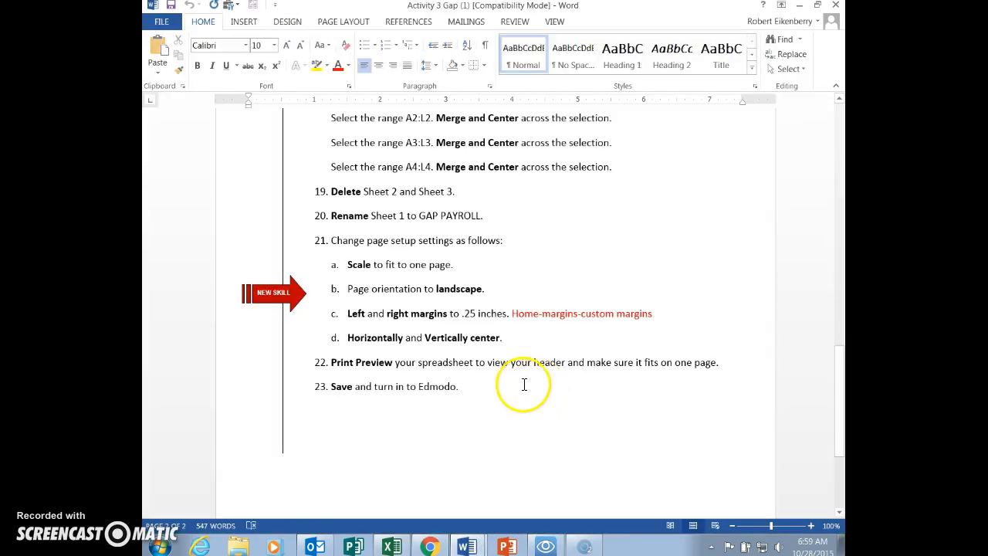
{"action": "scroll", "coordinate": [524, 384], "scroll_direction": "down", "scroll_amount": 3}
{"action": "scroll", "coordinate": [509, 388], "scroll_direction": "up", "scroll_amount": 10}
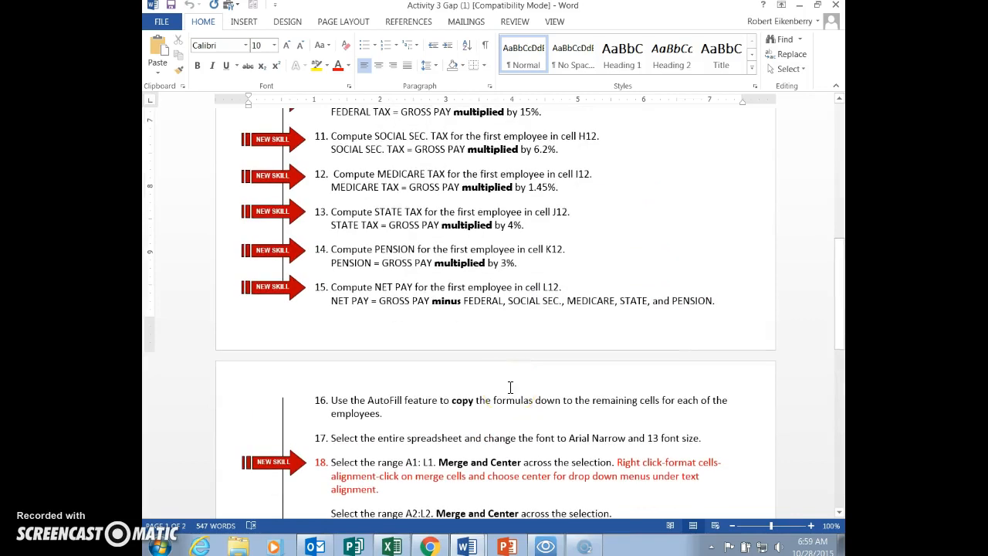
{"action": "left_click", "coordinate": [163, 545]}
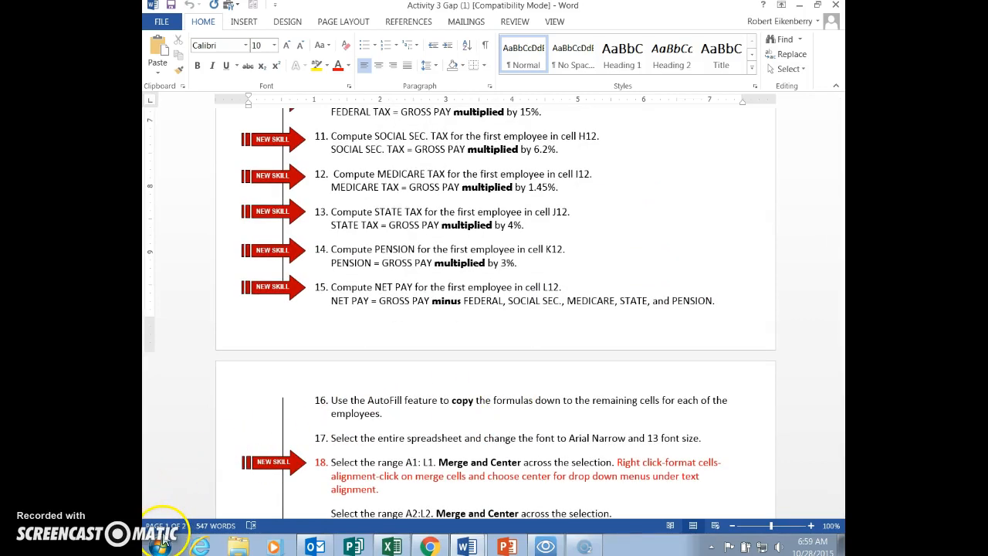